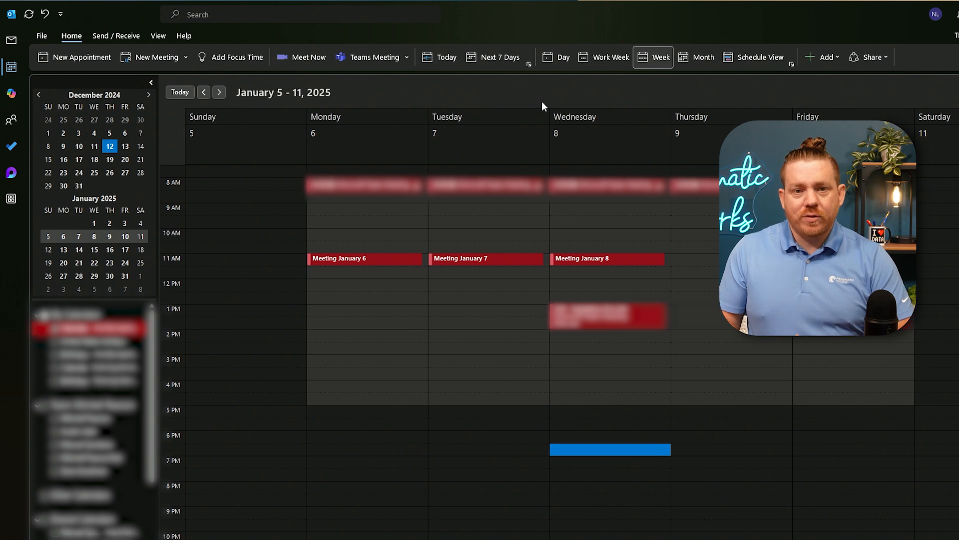
# Step: Check the attendees of the "Meeting January 6" appointment in its Scheduling Assistant and close the appointment
pyautogui.click(380, 260)
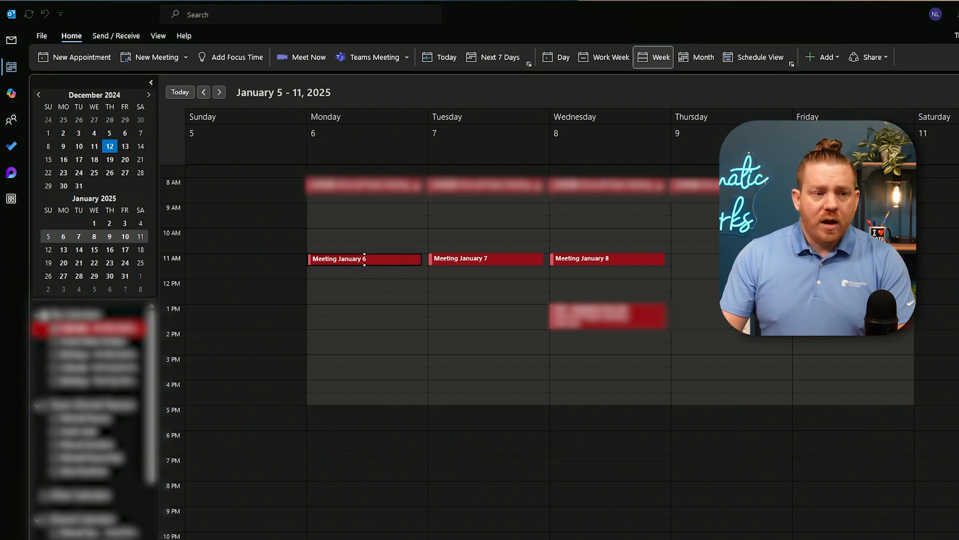
pyautogui.press('Return')
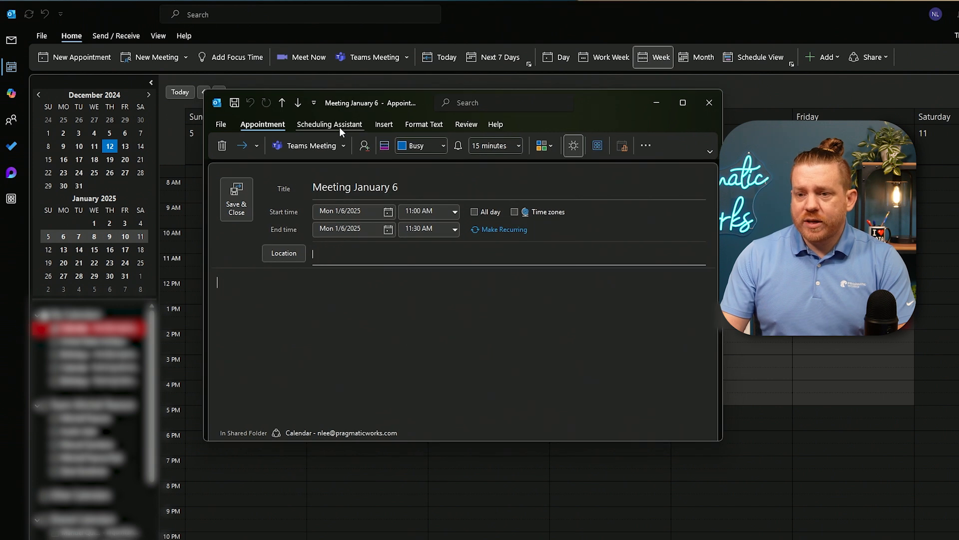
pyautogui.click(338, 126)
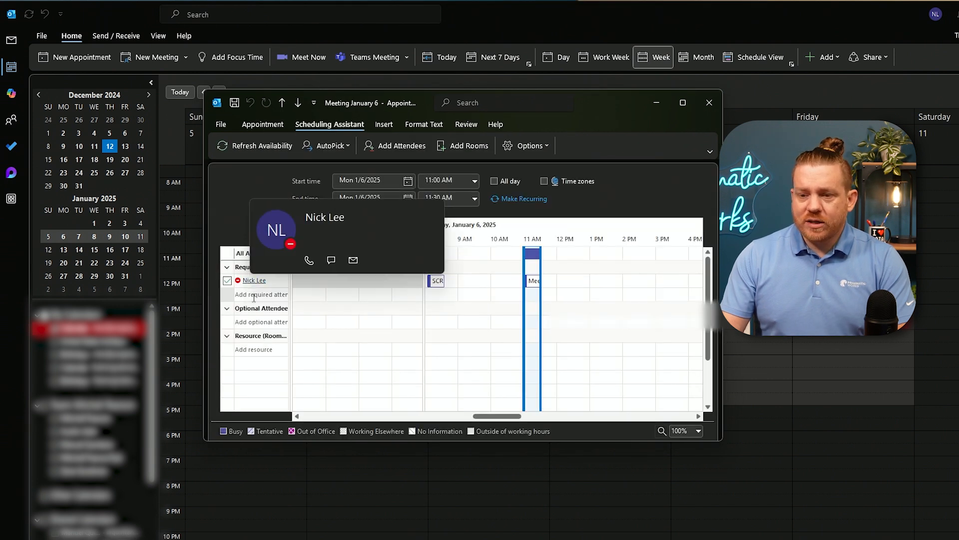
pyautogui.click(706, 103)
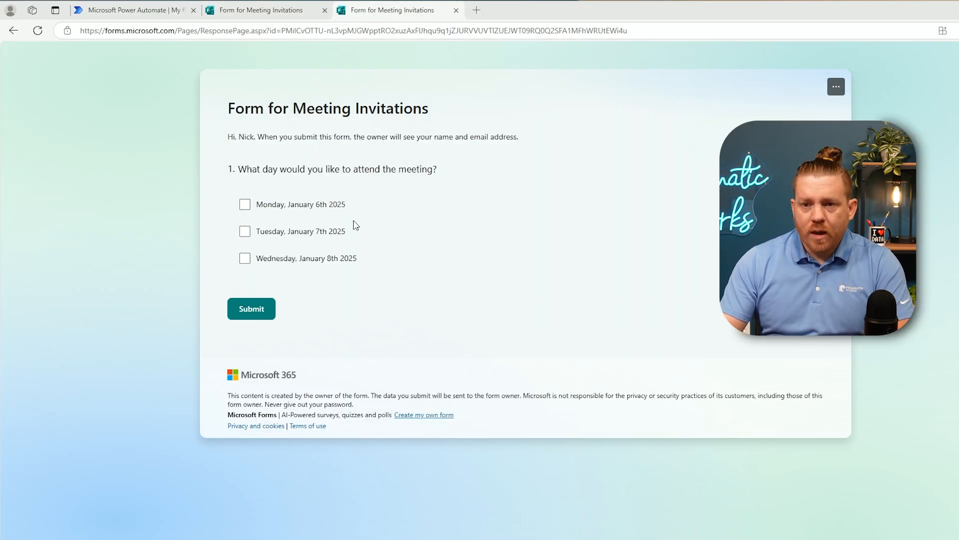
# Step: Open make.powerautomate.com in a new browser tab and start building an automated cloud flow from blank
pyautogui.click(477, 10)
pyautogui.write('make.powerautomate.com')
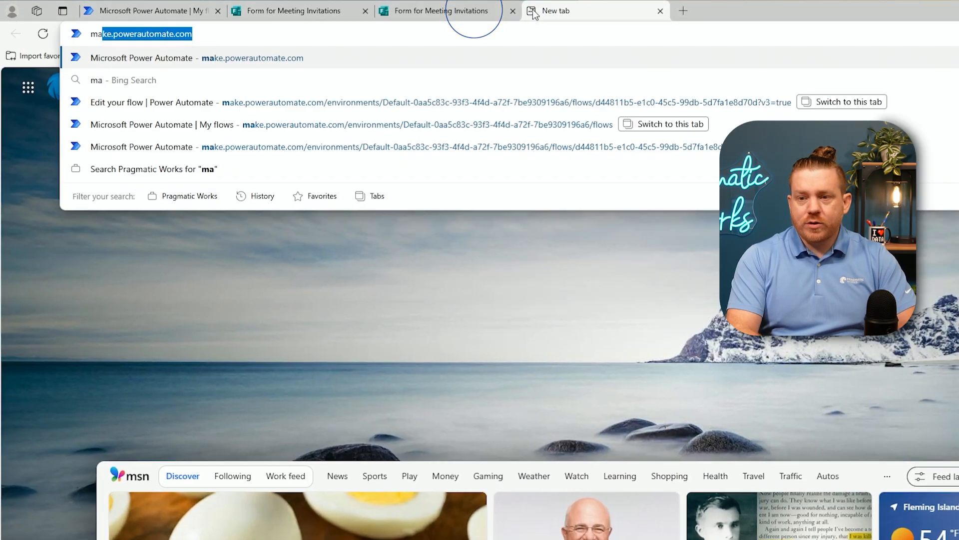
pyautogui.press('Return')
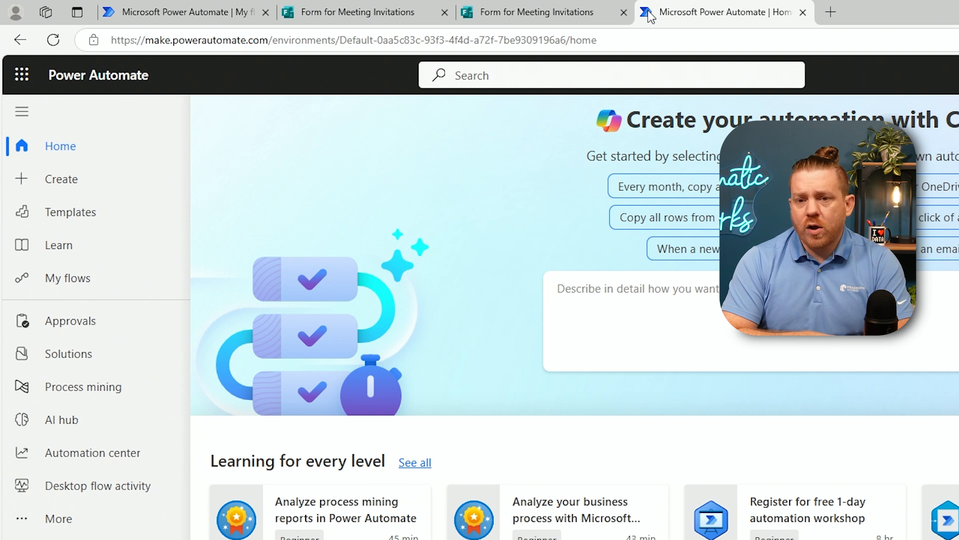
pyautogui.click(92, 190)
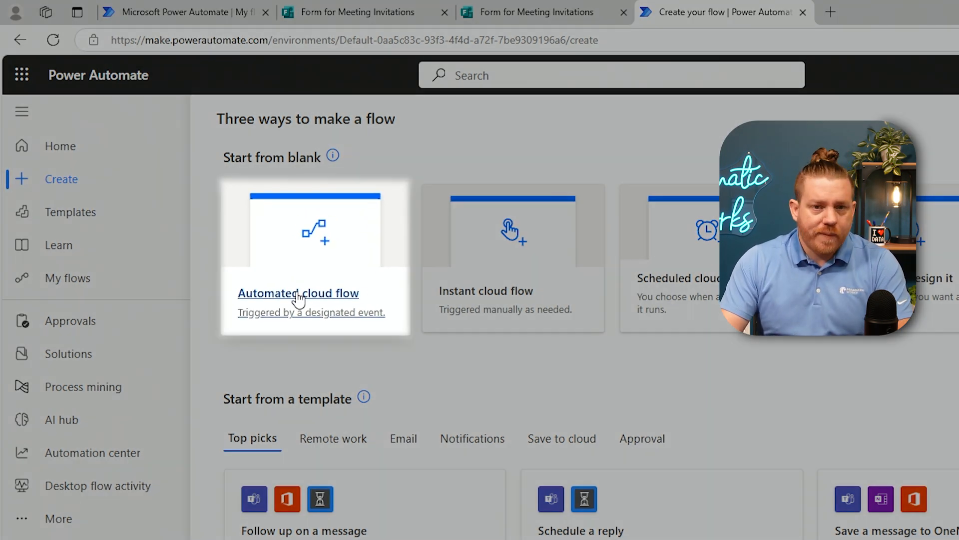
pyautogui.click(298, 300)
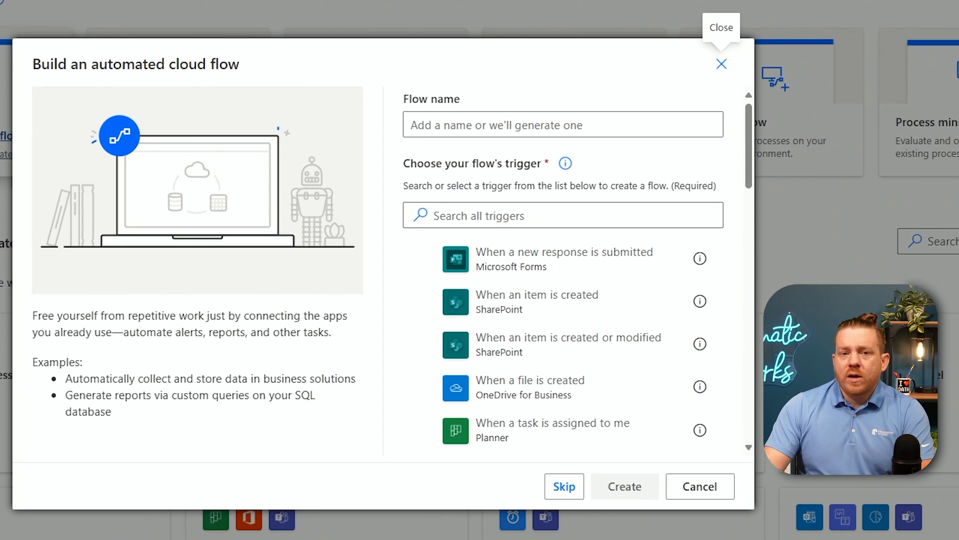
# Step: Find the Microsoft Forms trigger "When a new response is submitted" and create the automated flow with it
pyautogui.click(587, 225)
pyautogui.write('when ')
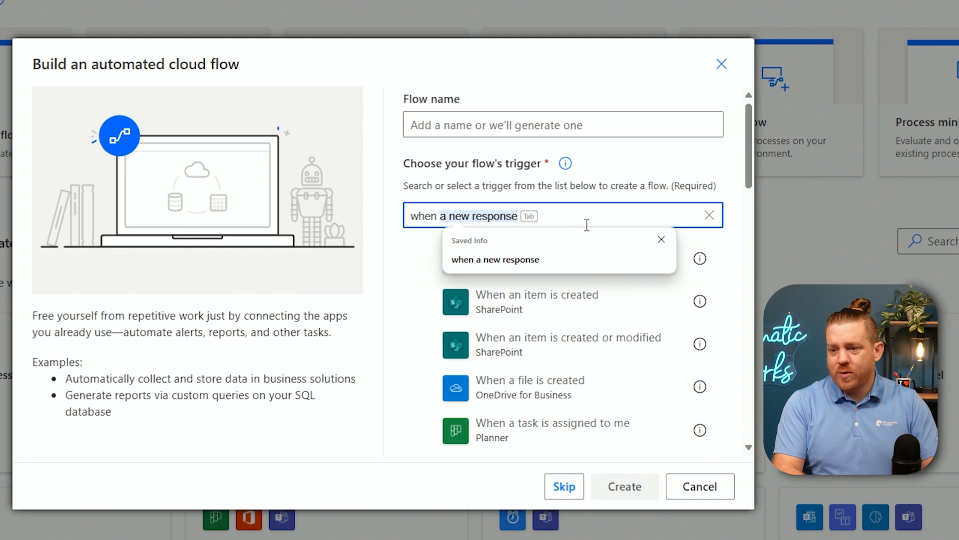
pyautogui.write('a new')
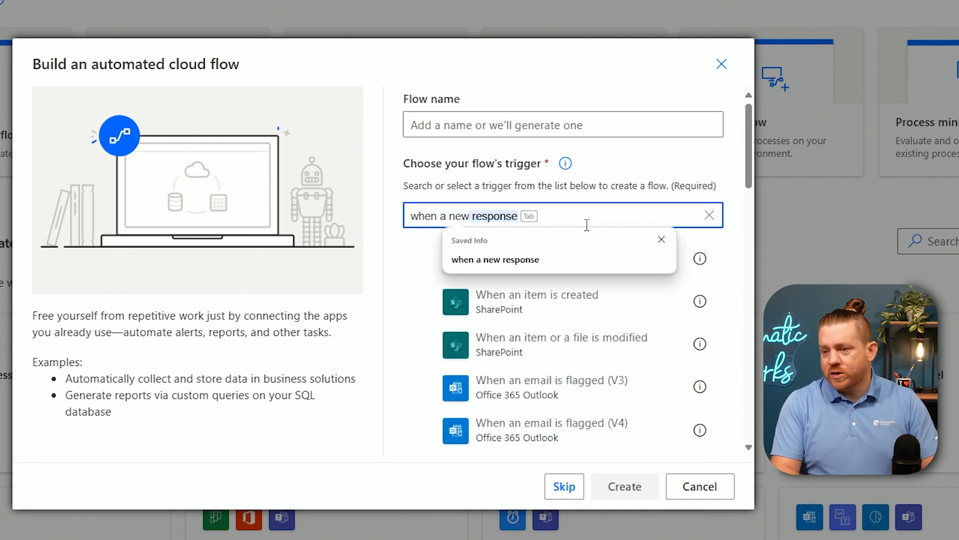
pyautogui.click(661, 239)
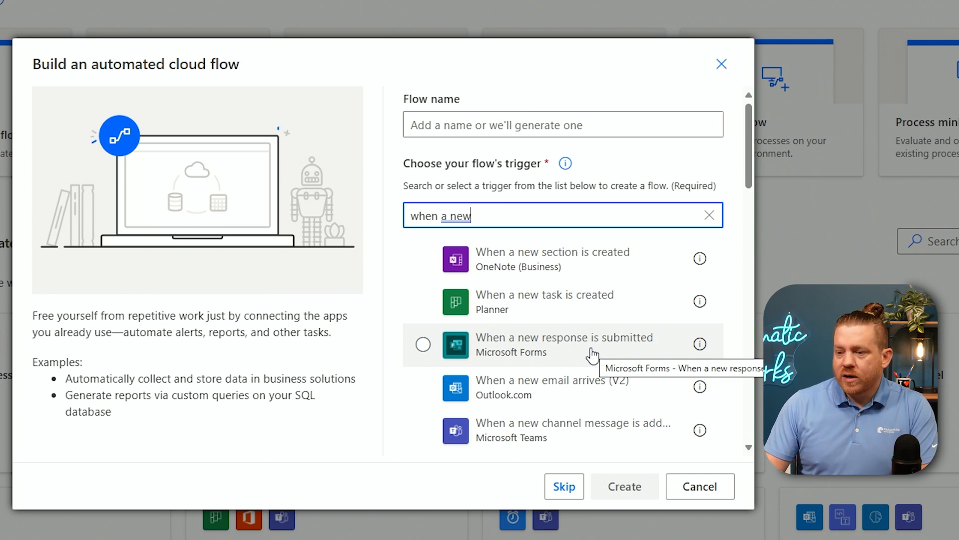
pyautogui.click(592, 354)
pyautogui.click(626, 486)
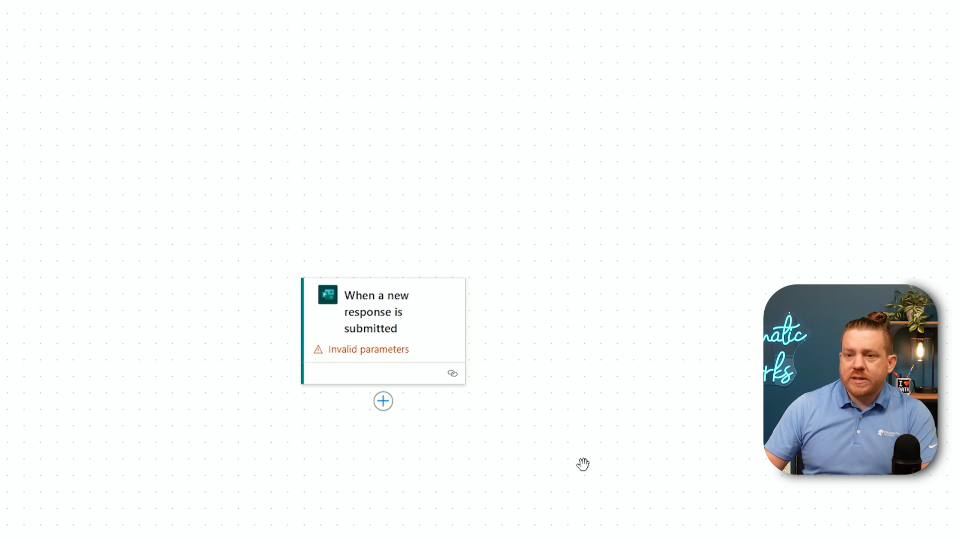
# Step: Set the Form Id of the "When a new response is submitted" trigger to "Form for Meeting Invitations"
pyautogui.click(398, 315)
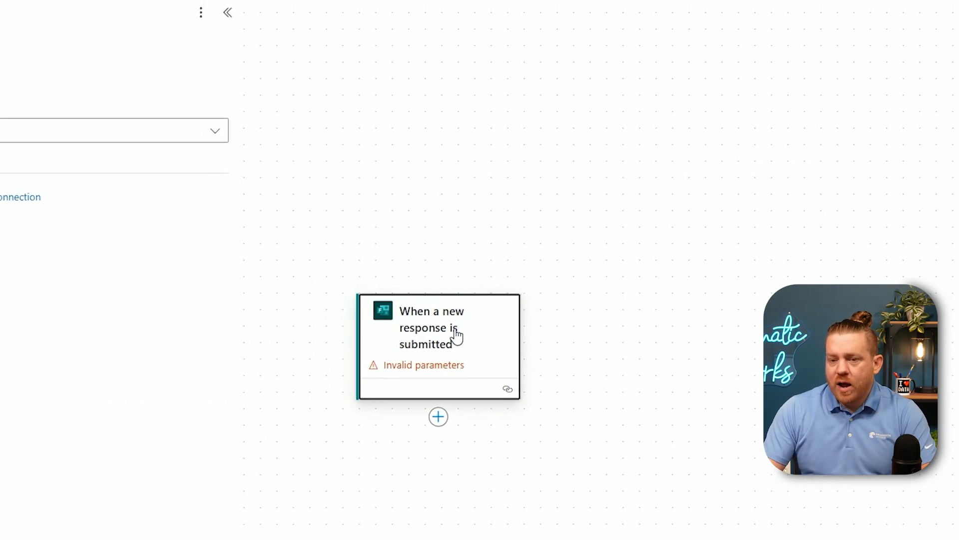
pyautogui.click(214, 132)
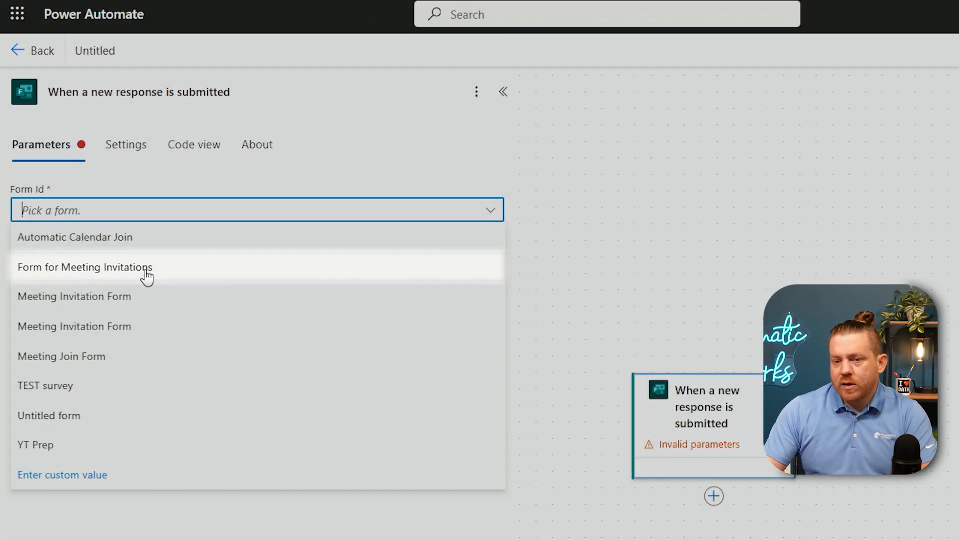
pyautogui.click(147, 274)
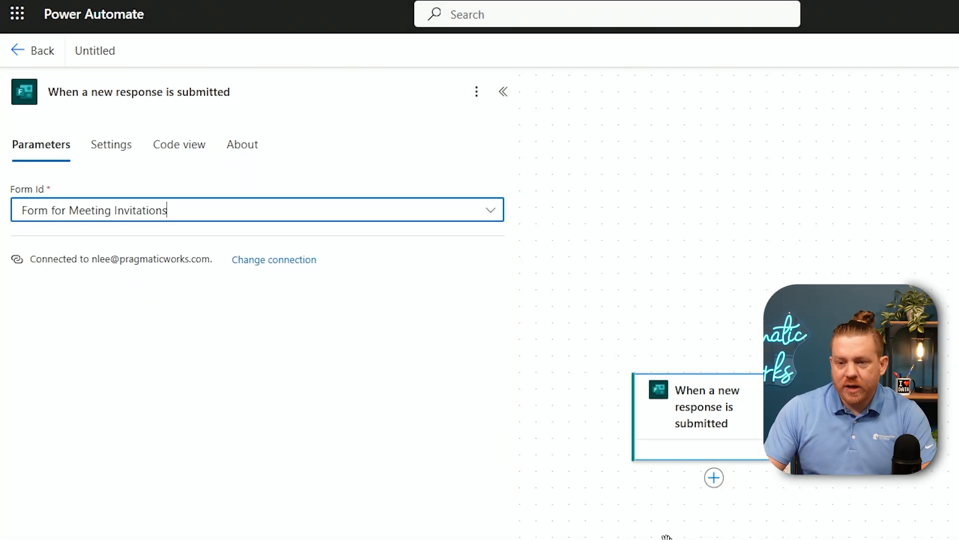
# Step: Add the Microsoft Forms action "Get response details" below the trigger
pyautogui.moveTo(619, 537); pyautogui.dragTo(701, 374)
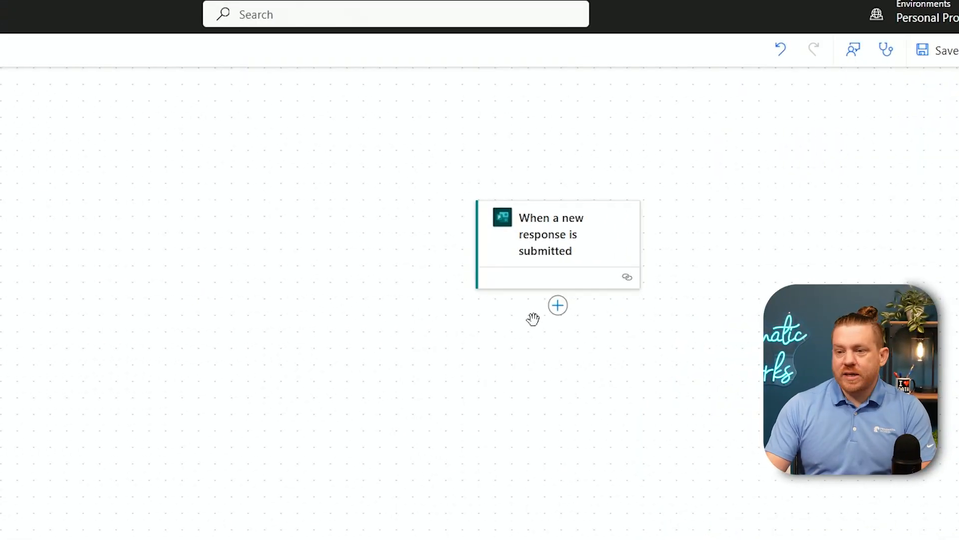
pyautogui.click(558, 305)
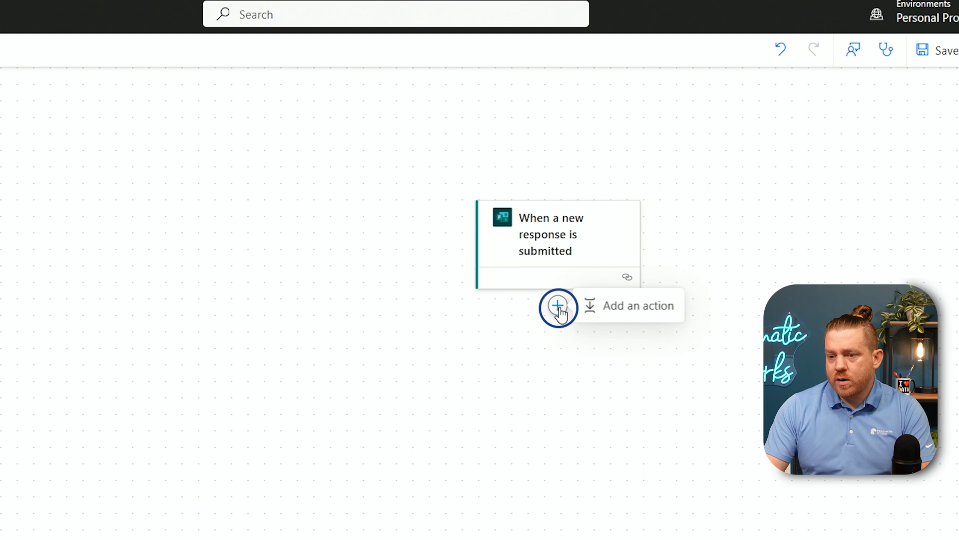
pyautogui.click(593, 314)
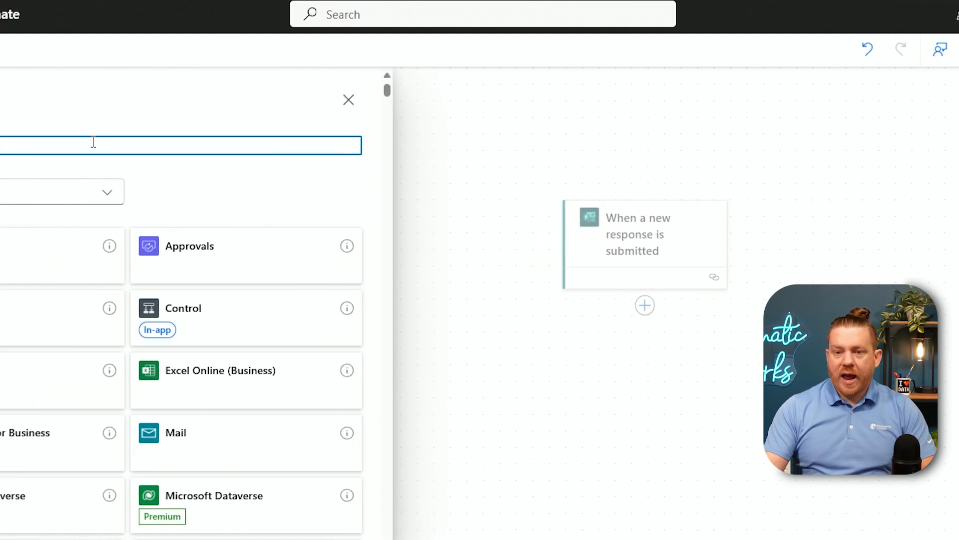
pyautogui.write('get resp')
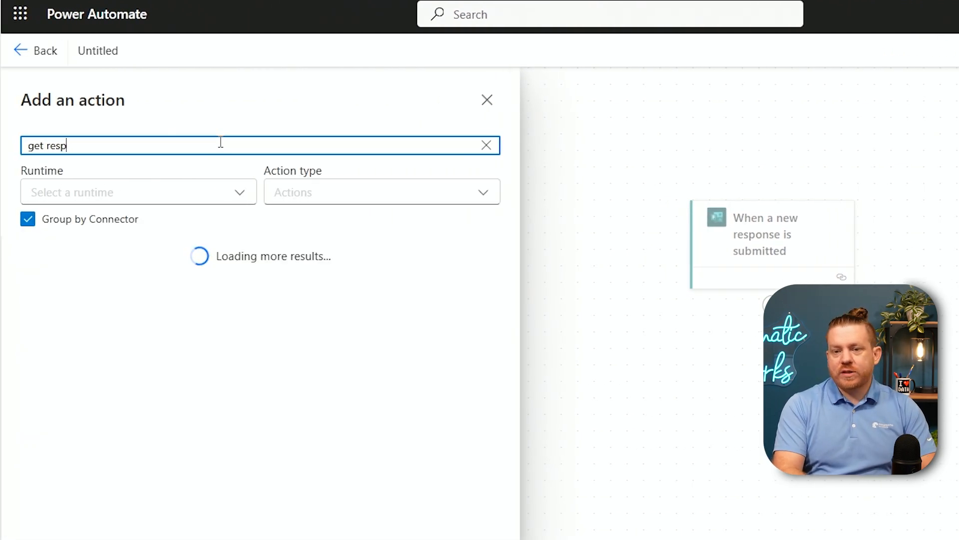
pyautogui.write('onse')
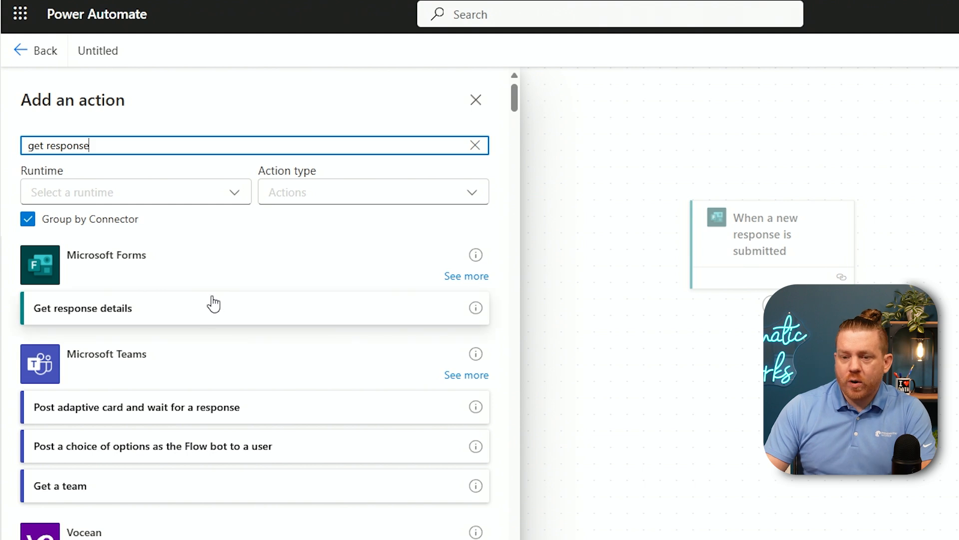
pyautogui.click(213, 306)
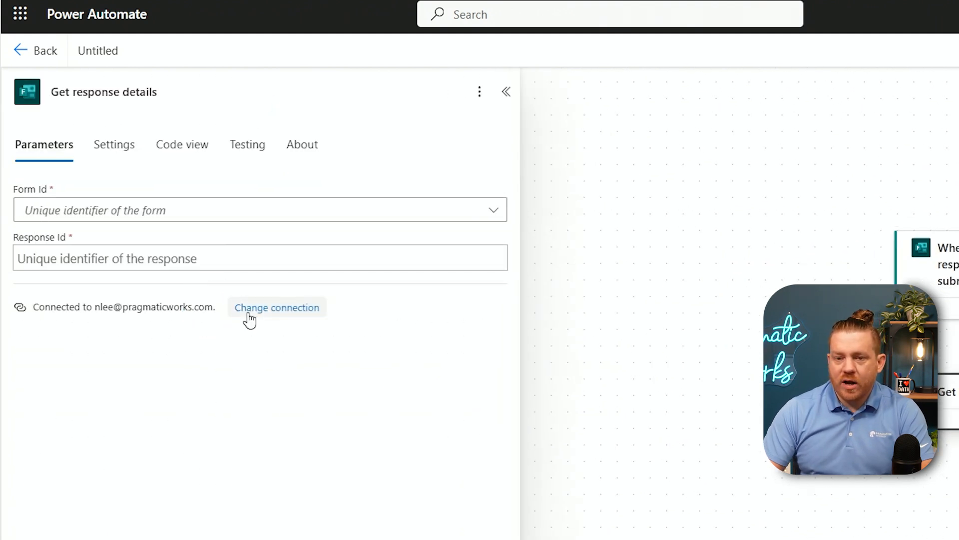
# Step: Set the action's Form Id to "Form for Meeting Invitations" and its Response Id to the trigger's dynamic Response Id
pyautogui.click(303, 210)
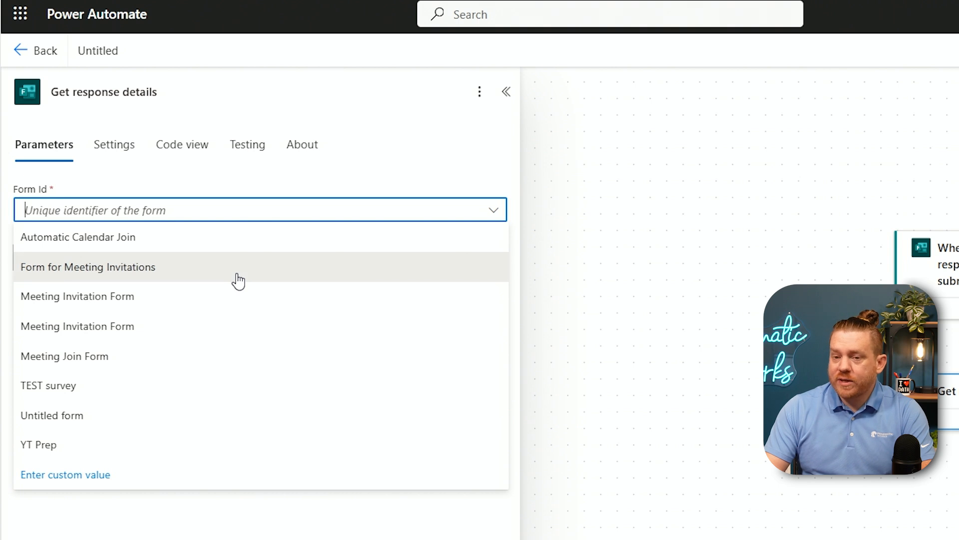
pyautogui.click(237, 277)
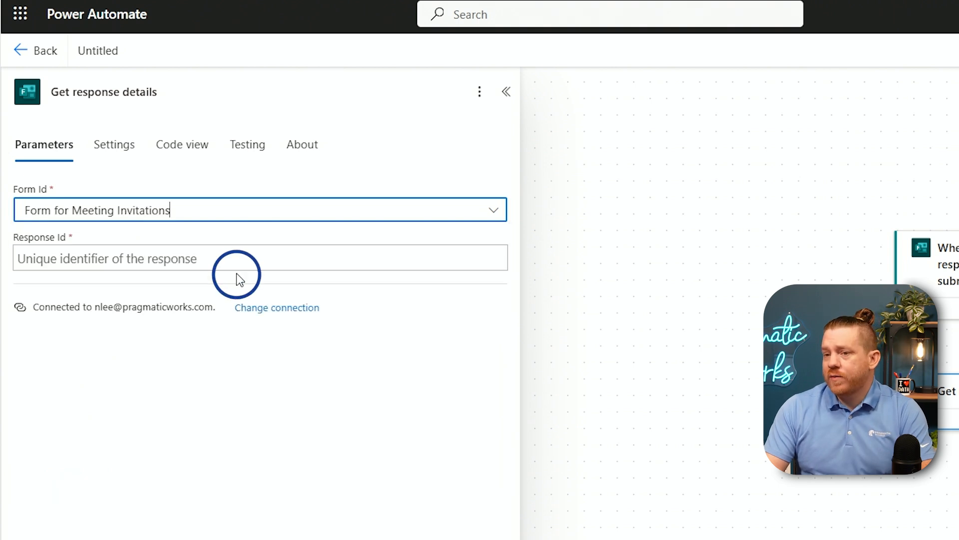
pyautogui.click(383, 257)
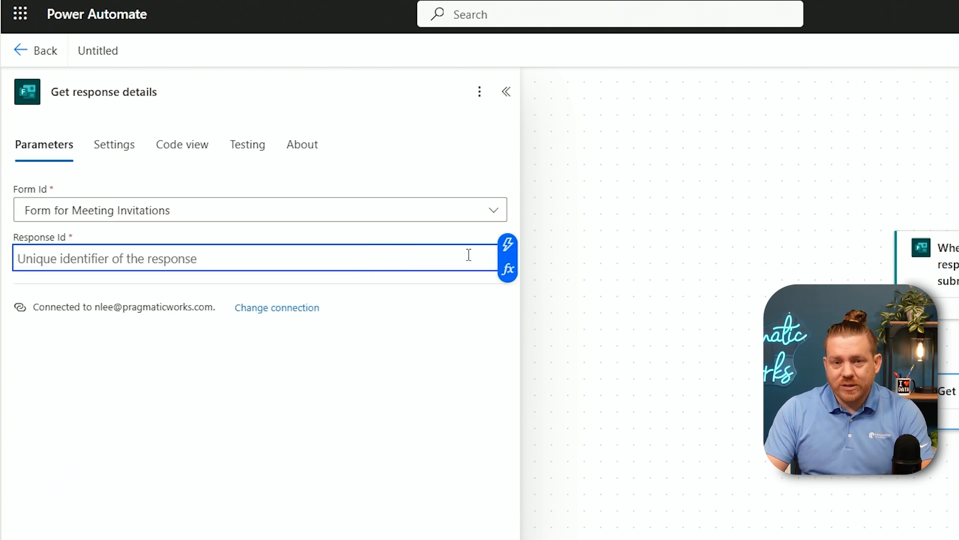
pyautogui.click(505, 255)
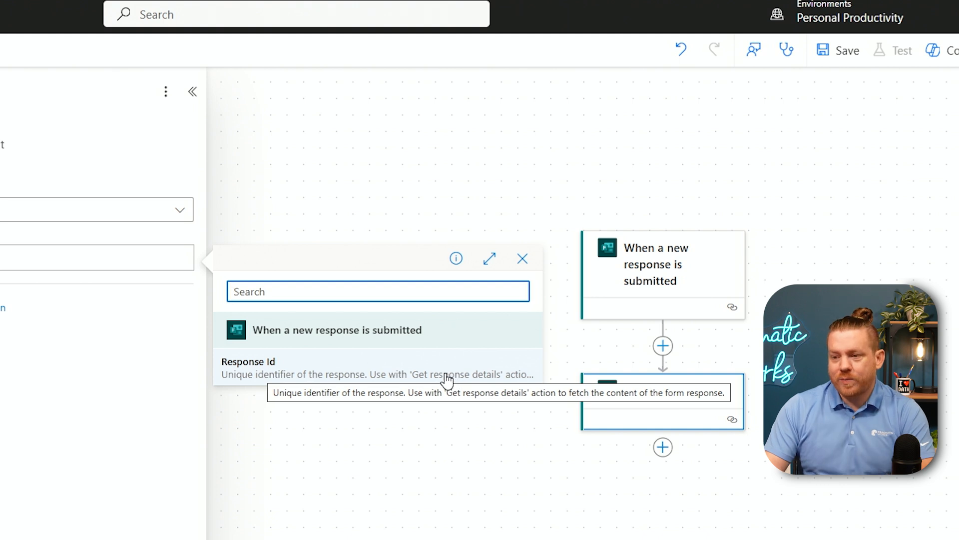
pyautogui.click(416, 380)
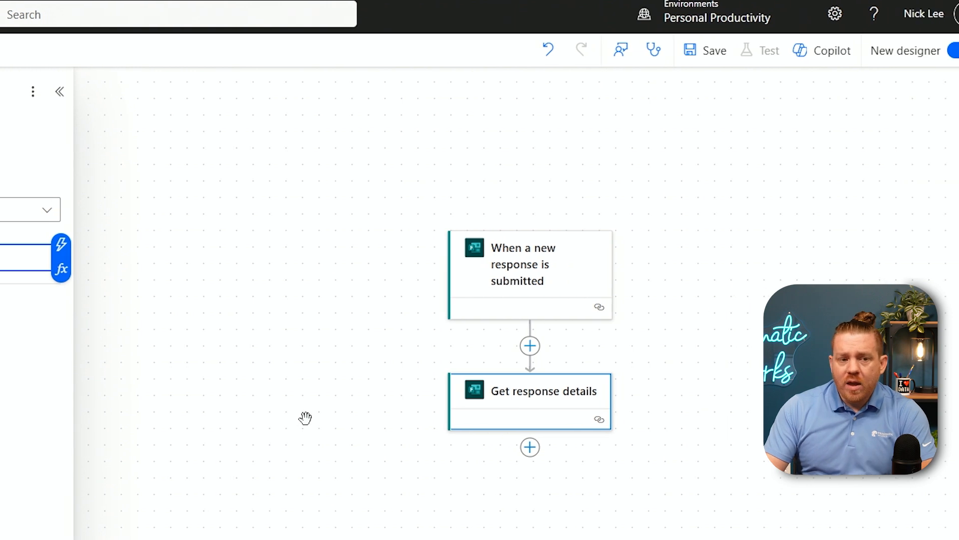
pyautogui.click(56, 325)
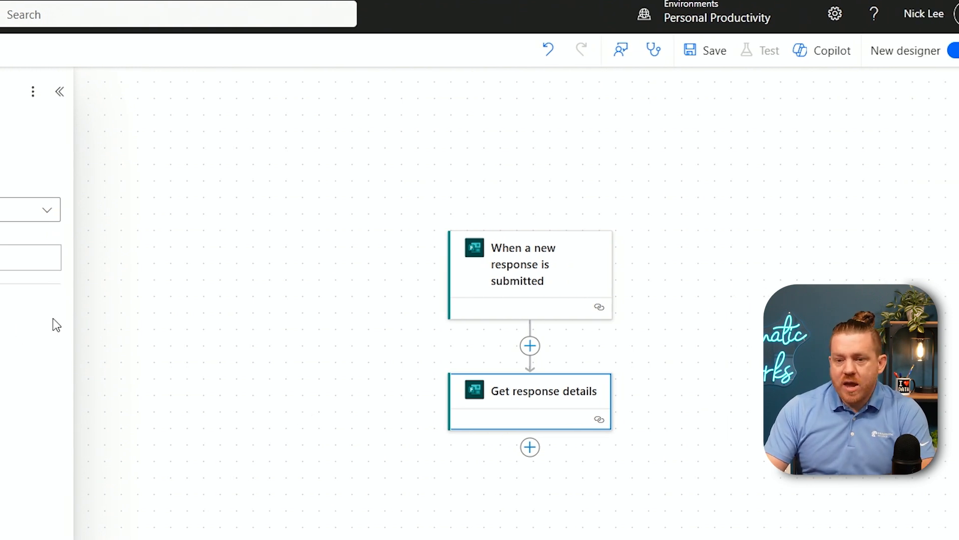
# Step: Add the Office 365 Users action "Get user profile (V2)" after "Get response details"
pyautogui.scroll(-1, 632, 491)
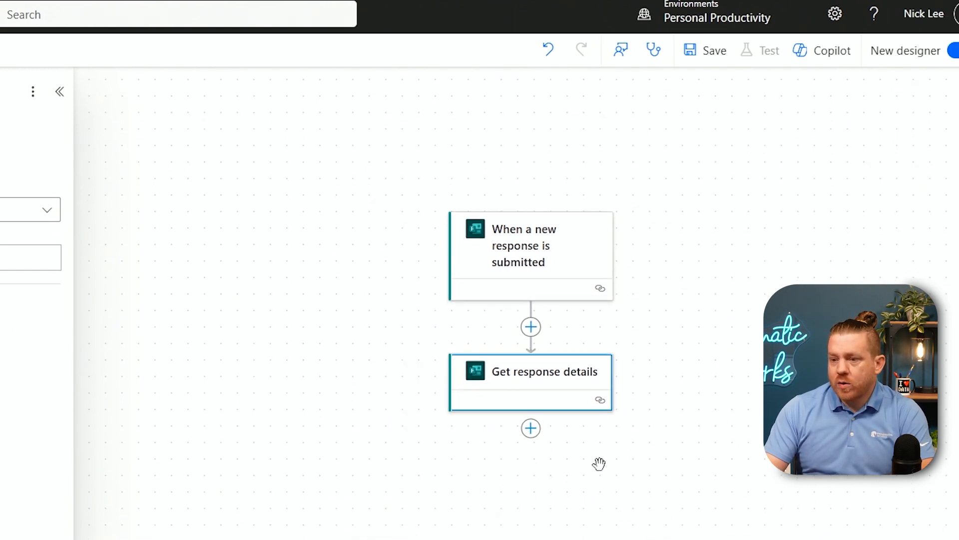
pyautogui.click(531, 427)
pyautogui.click(580, 430)
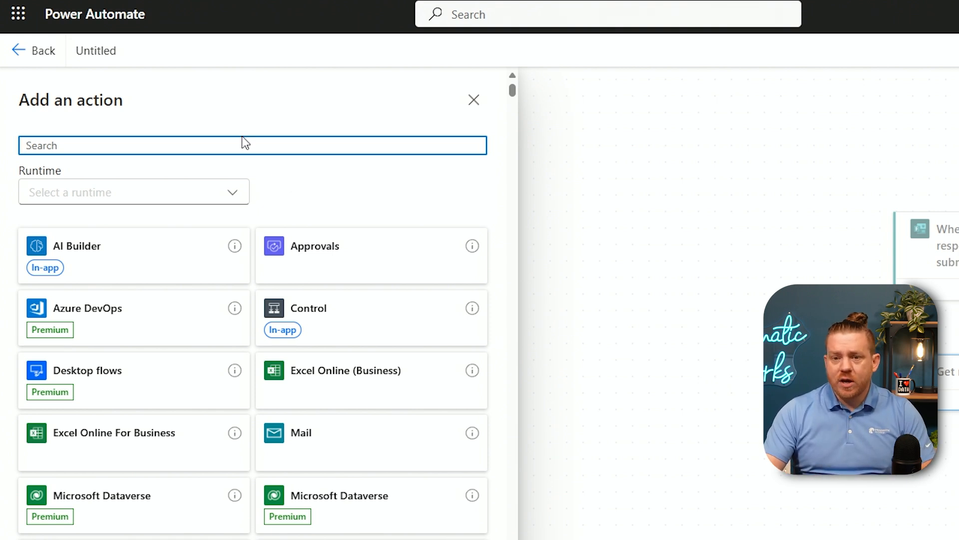
pyautogui.write('get user ')
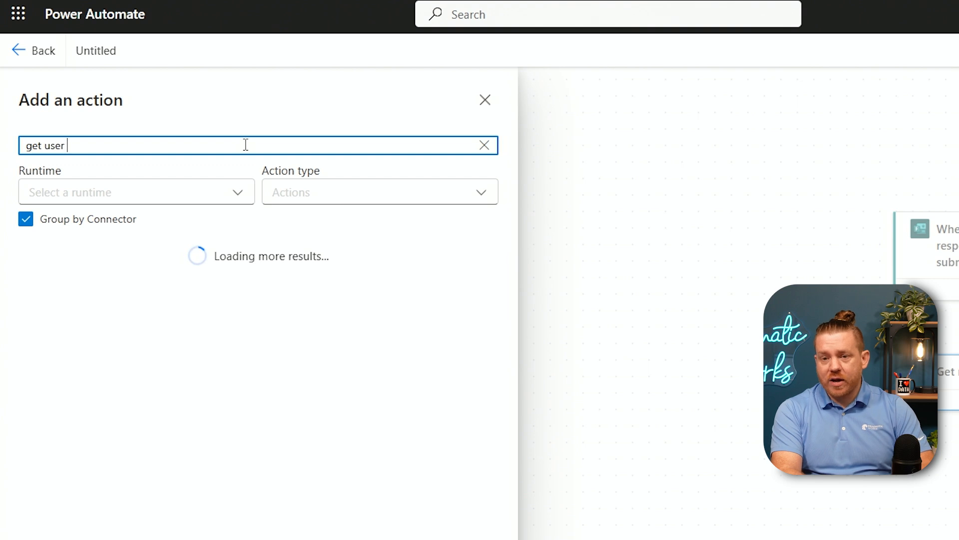
pyautogui.write('prof')
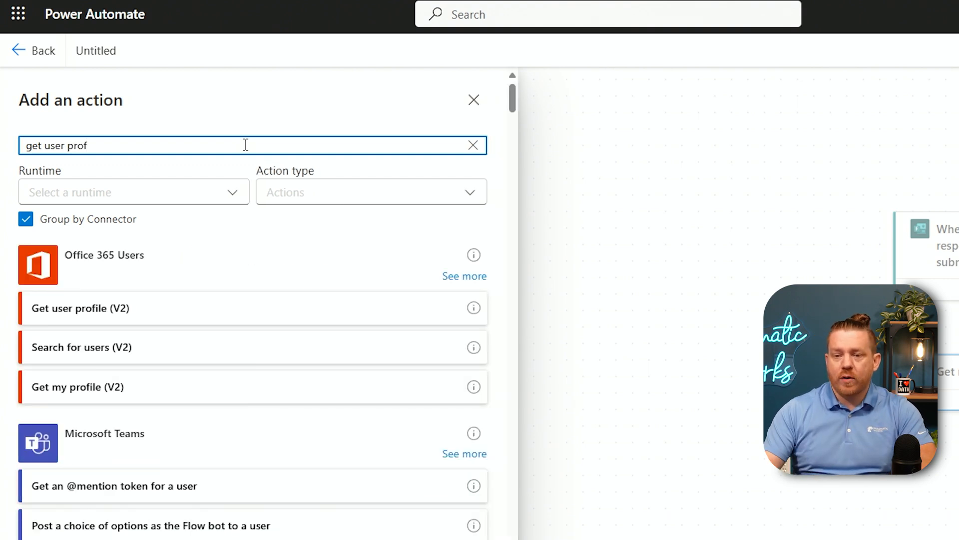
pyautogui.click(176, 315)
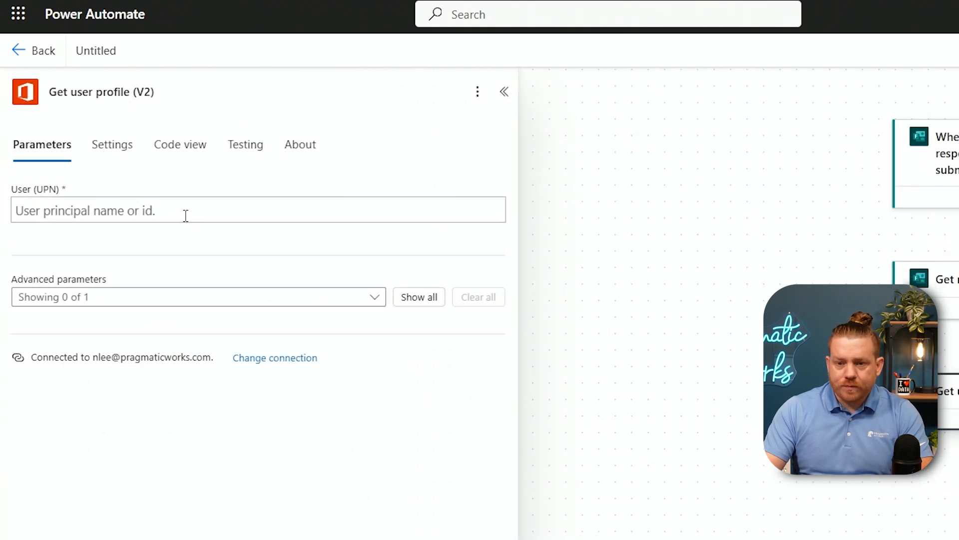
# Step: Set the User (UPN) of "Get user profile (V2)" to the dynamic content "Responders' Email" from the response details
pyautogui.click(226, 210)
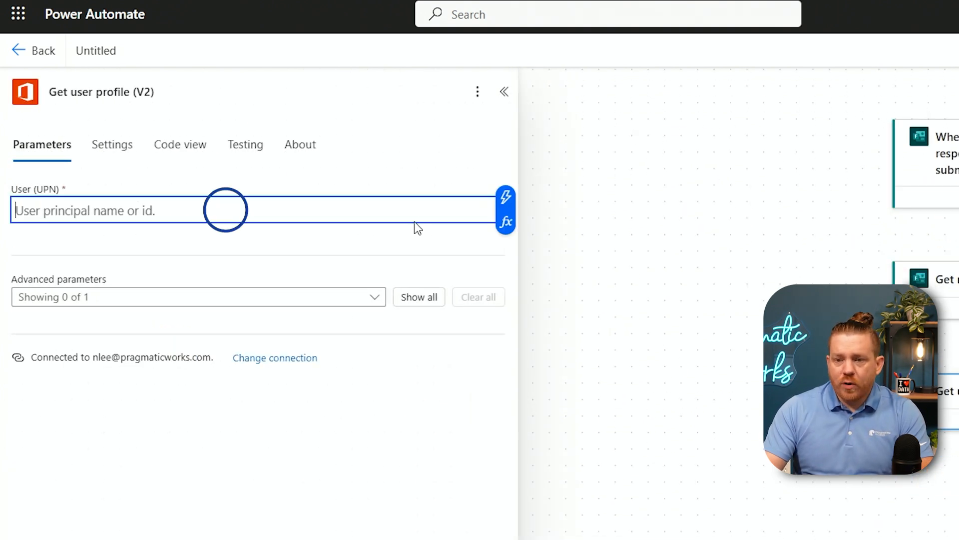
pyautogui.click(505, 204)
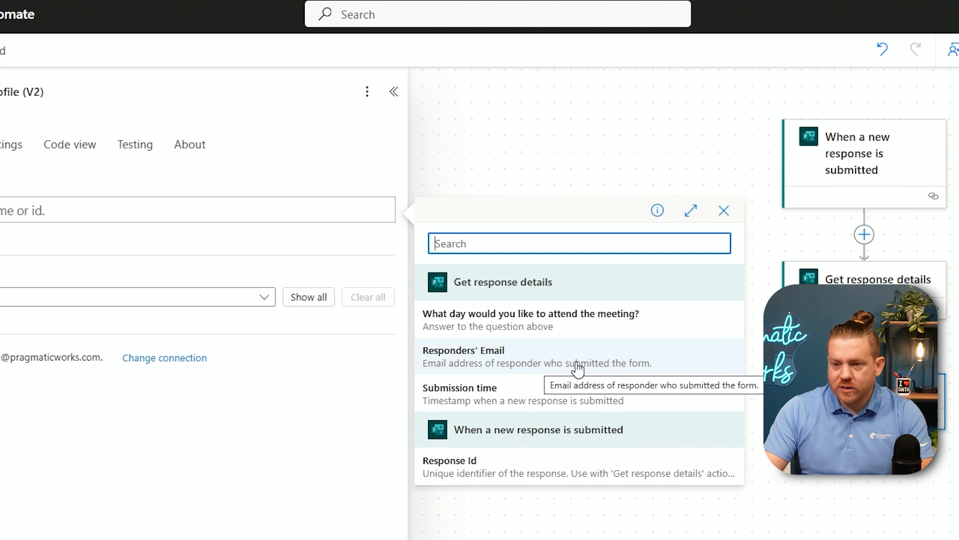
pyautogui.click(574, 367)
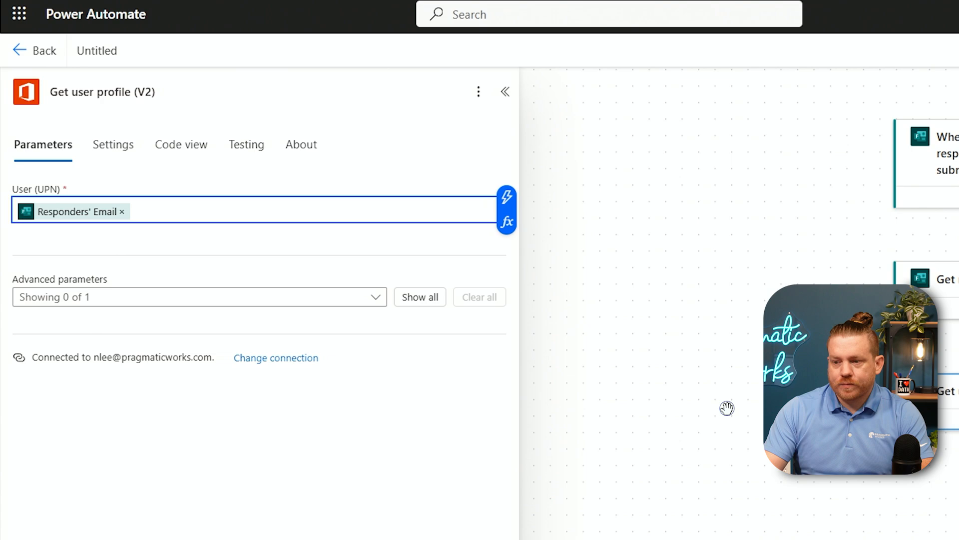
# Step: Add the Variable action "Initialize variable" after "Get user profile (V2)"
pyautogui.click(726, 405)
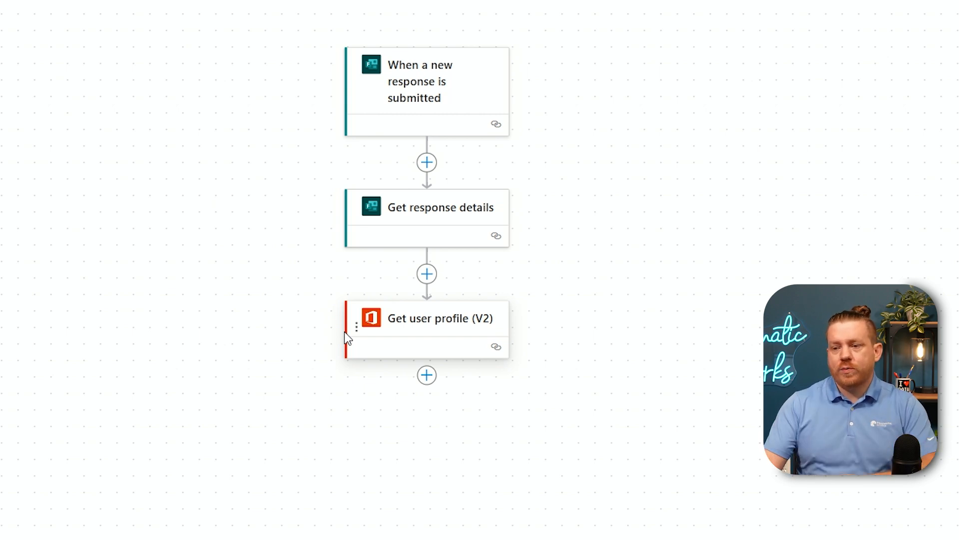
pyautogui.click(425, 380)
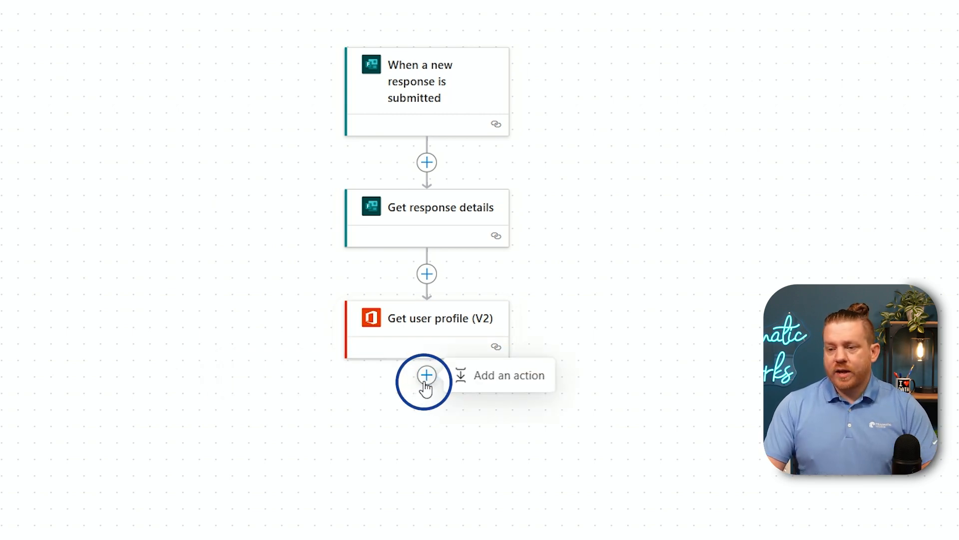
pyautogui.click(504, 375)
pyautogui.write('in')
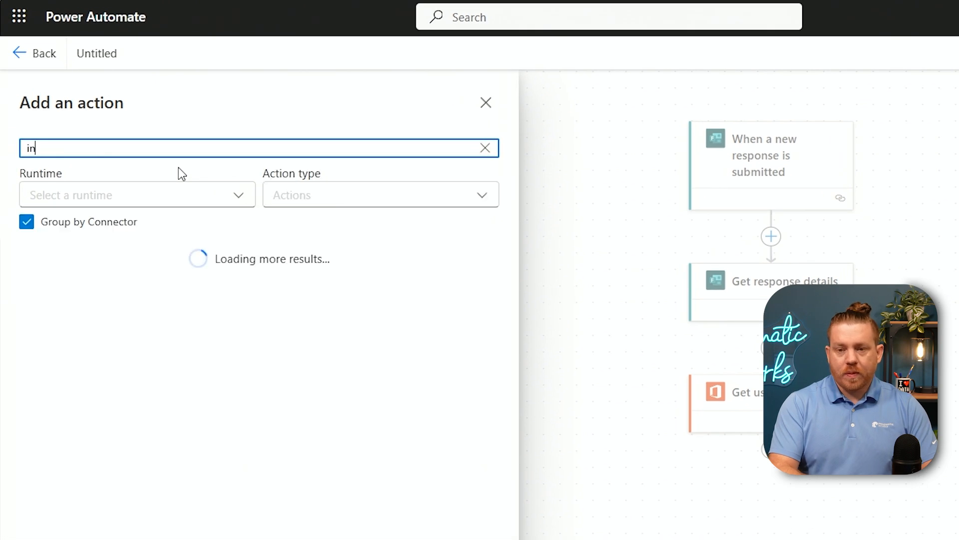
pyautogui.write('iti')
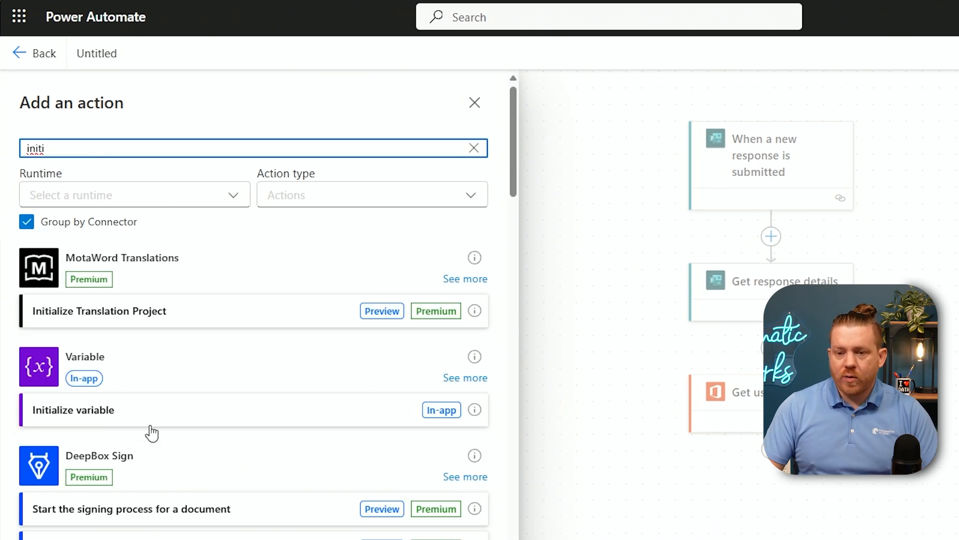
pyautogui.click(150, 419)
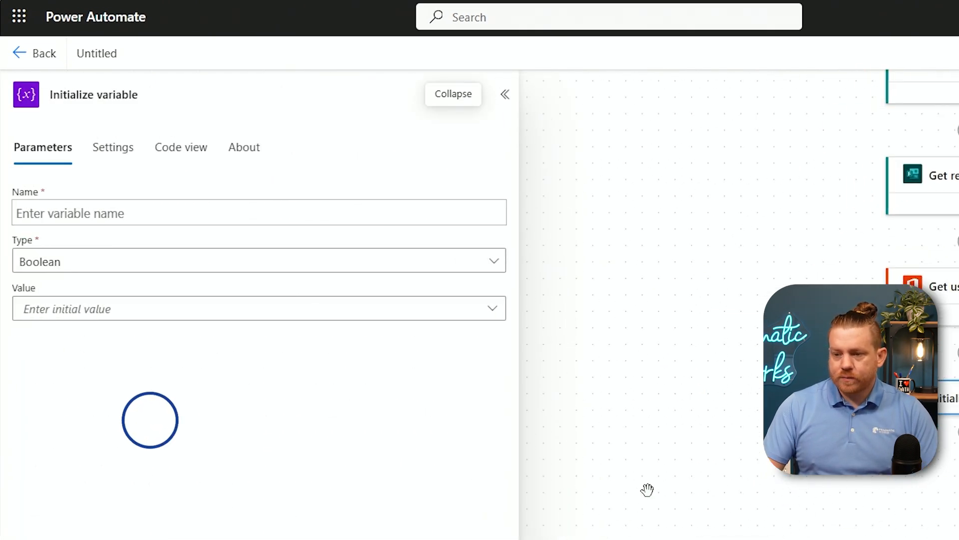
# Step: Name the variable var_attendee and set its type to Array
pyautogui.click(142, 216)
pyautogui.write('var')
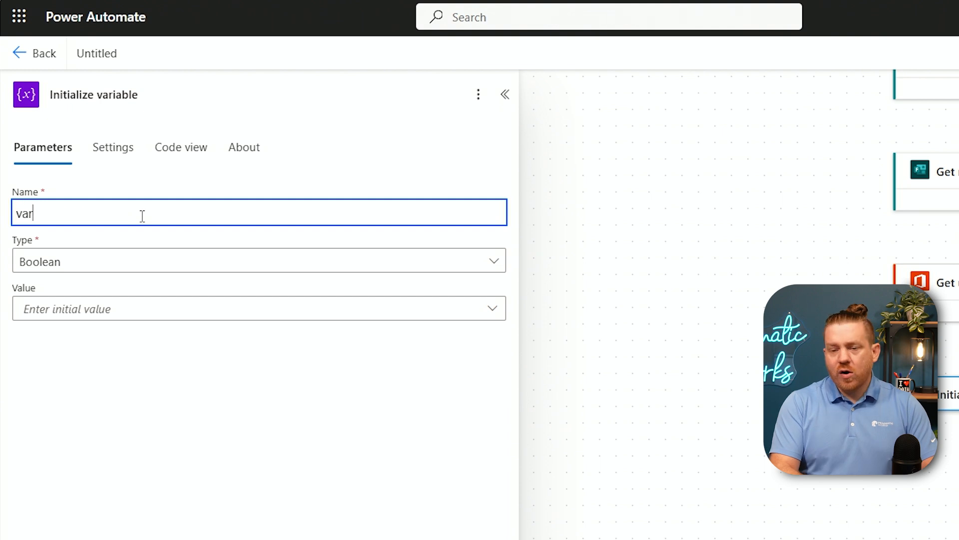
pyautogui.write('_attendee')
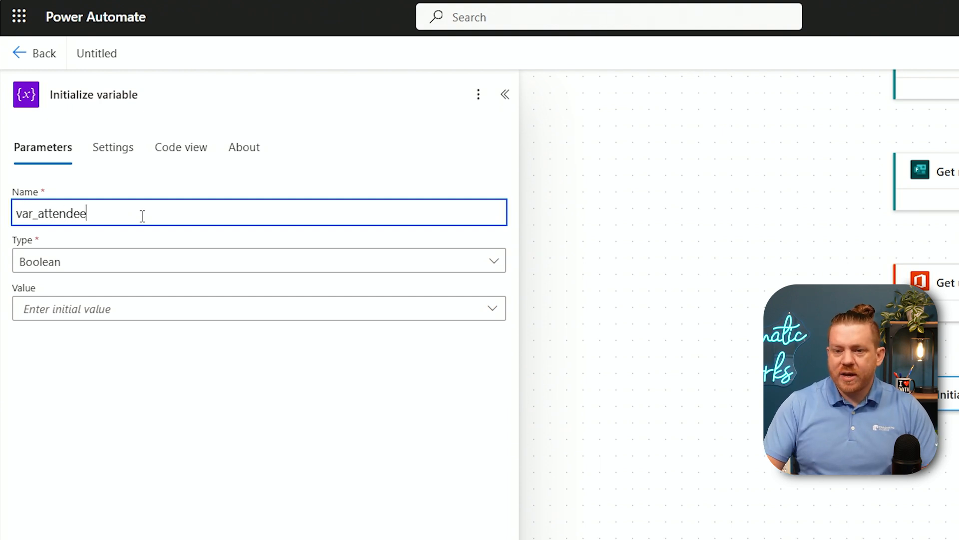
pyautogui.click(185, 267)
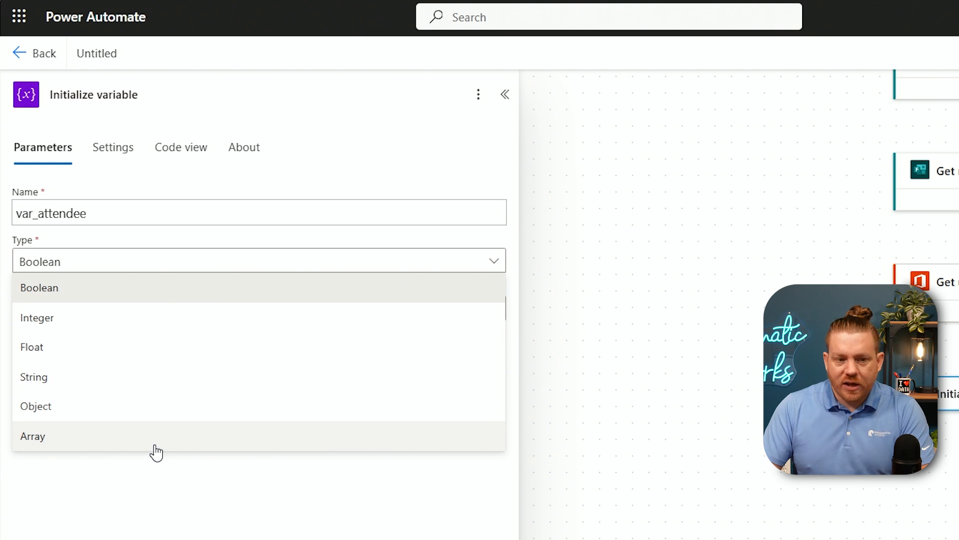
pyautogui.click(155, 448)
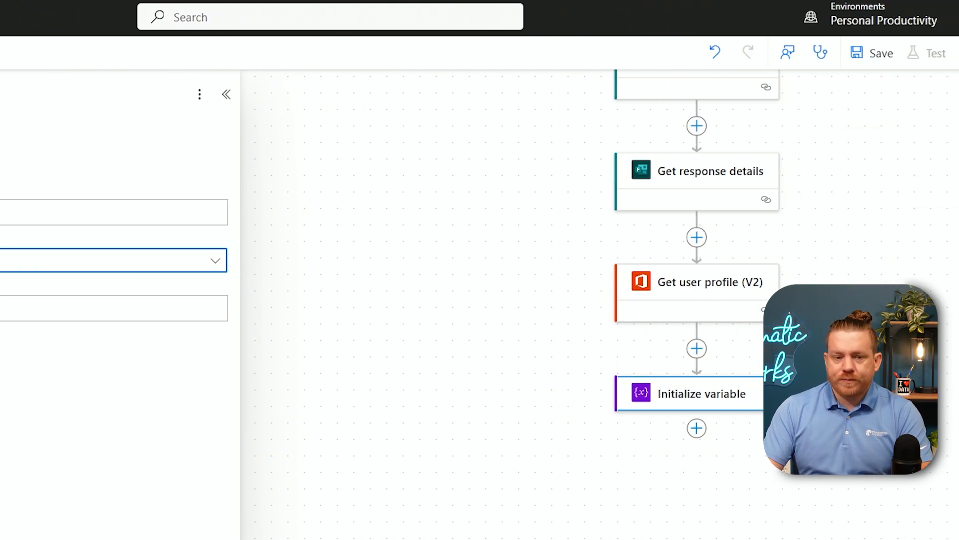
# Step: Add the Control action "Condition" after "Initialize variable"
pyautogui.moveTo(733, 433); pyautogui.dragTo(608, 539)
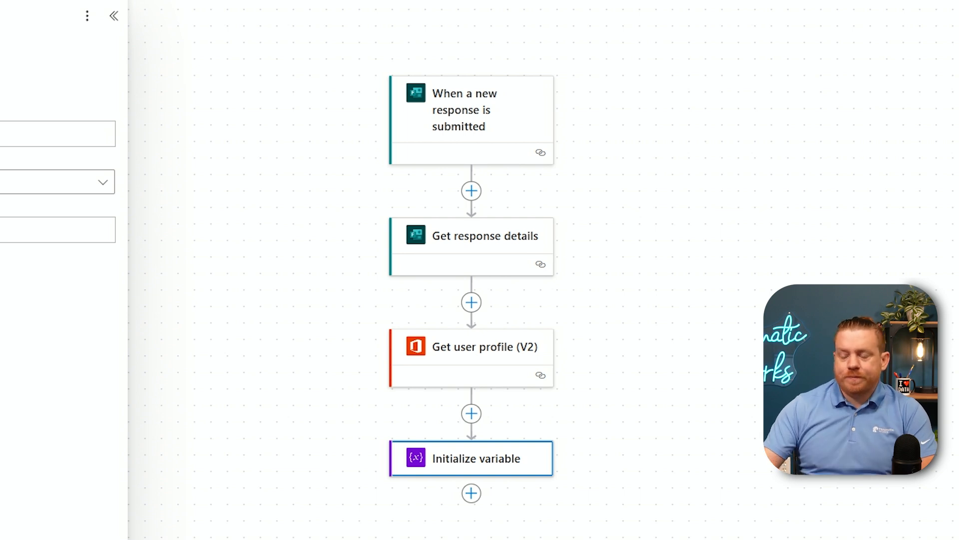
pyautogui.click(471, 493)
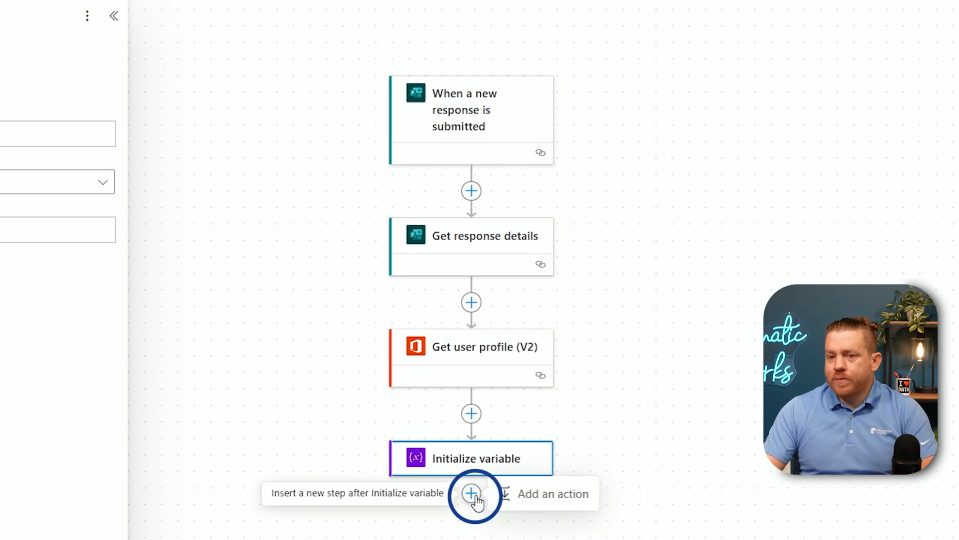
pyautogui.click(510, 494)
pyautogui.write('condit')
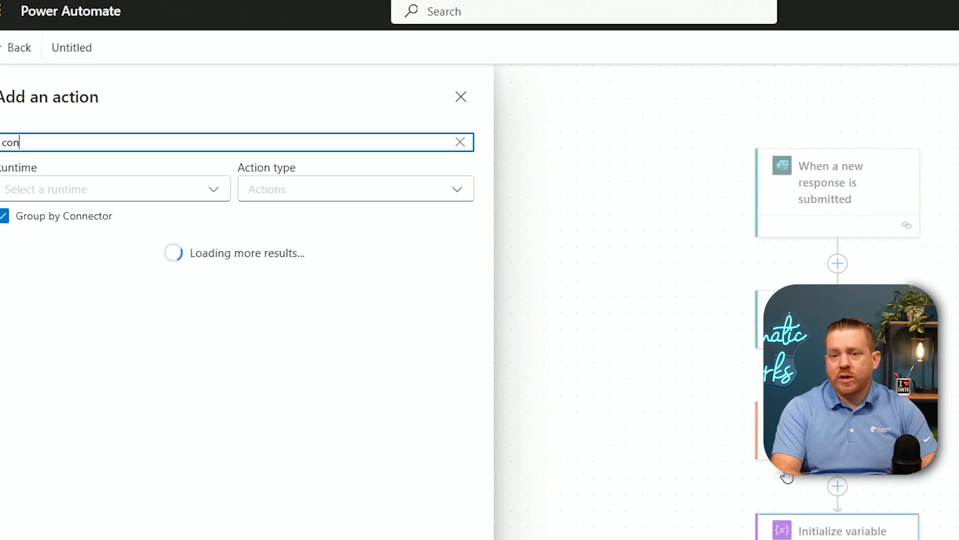
pyautogui.write('ion')
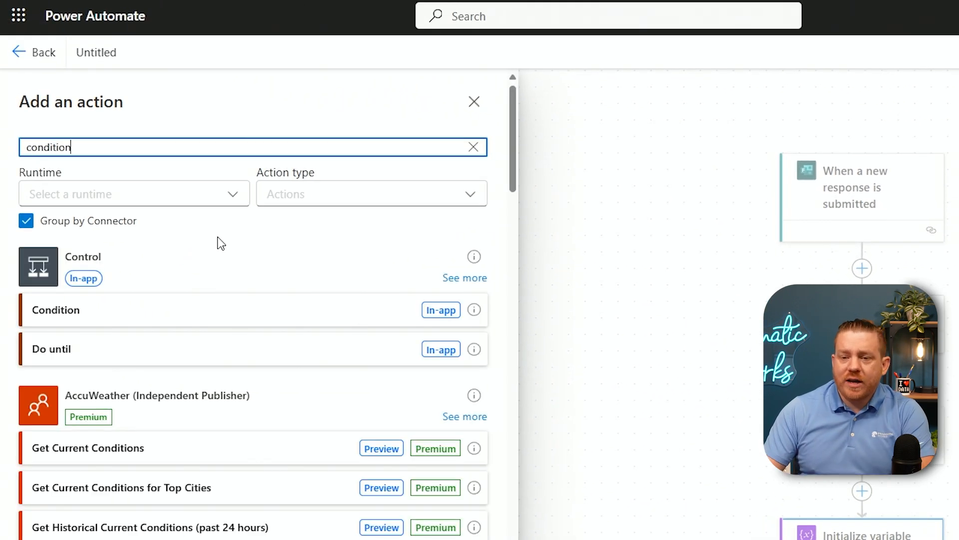
pyautogui.click(180, 321)
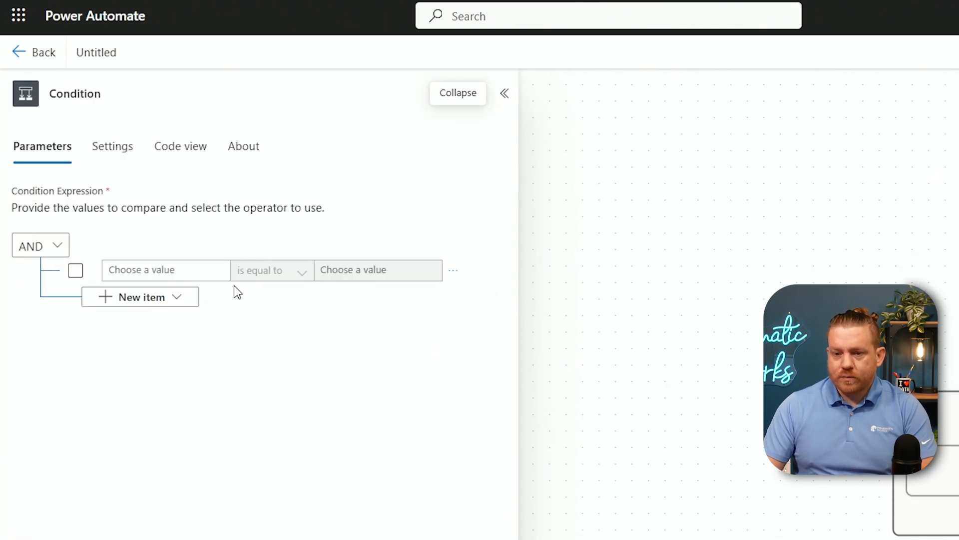
# Step: Set the condition's first value to the dynamic content "Body" from "Get response details"
pyautogui.click(184, 268)
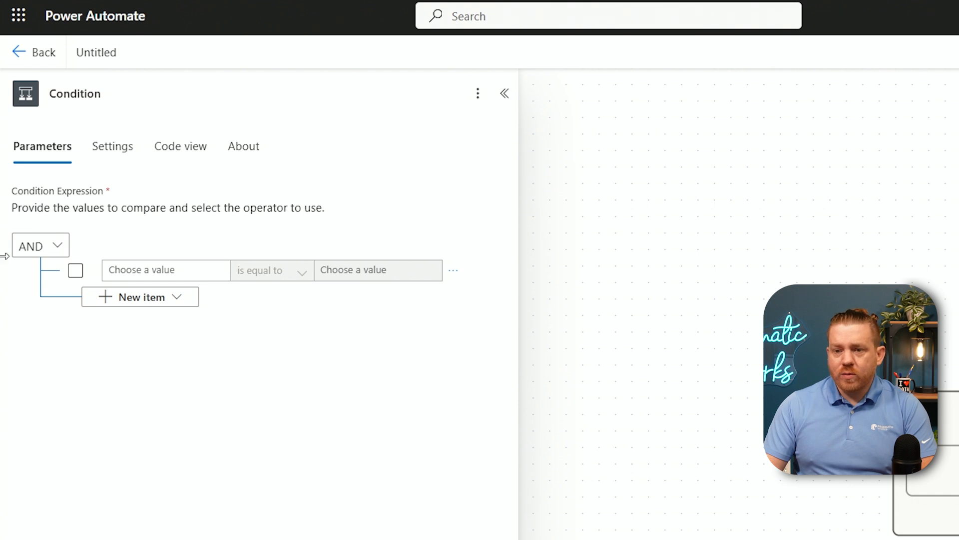
pyautogui.click(154, 271)
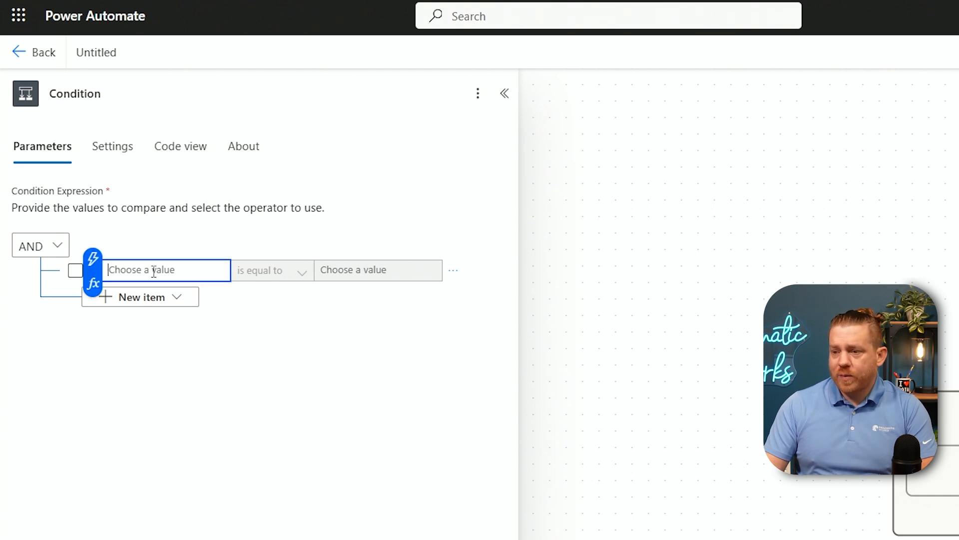
pyautogui.click(93, 259)
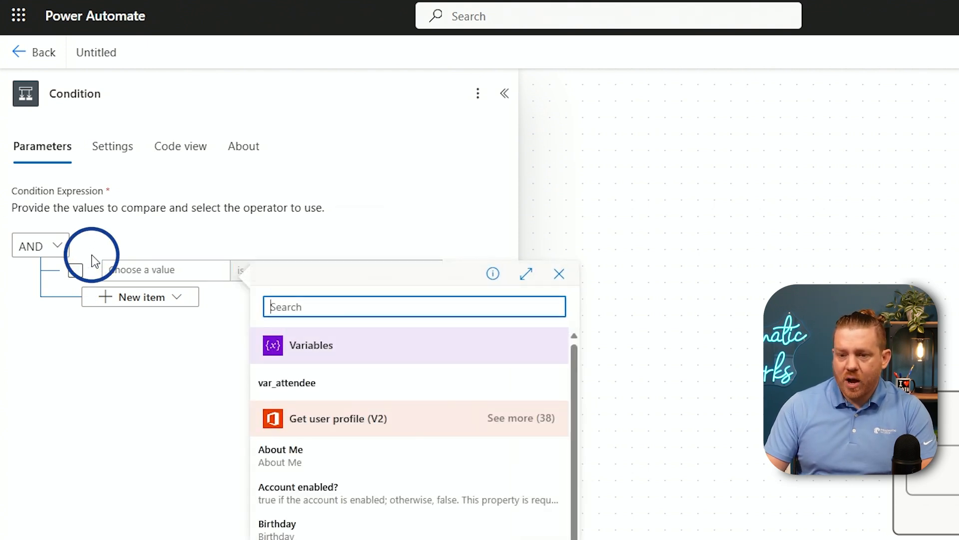
pyautogui.scroll(-3, 363, 475)
pyautogui.scroll(-3, 363, 282)
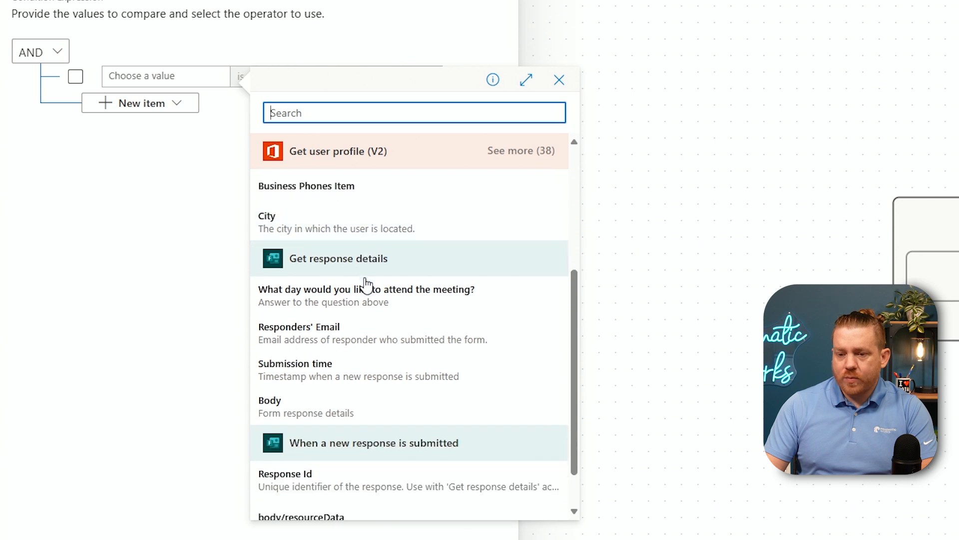
pyautogui.scroll(-1, 369, 280)
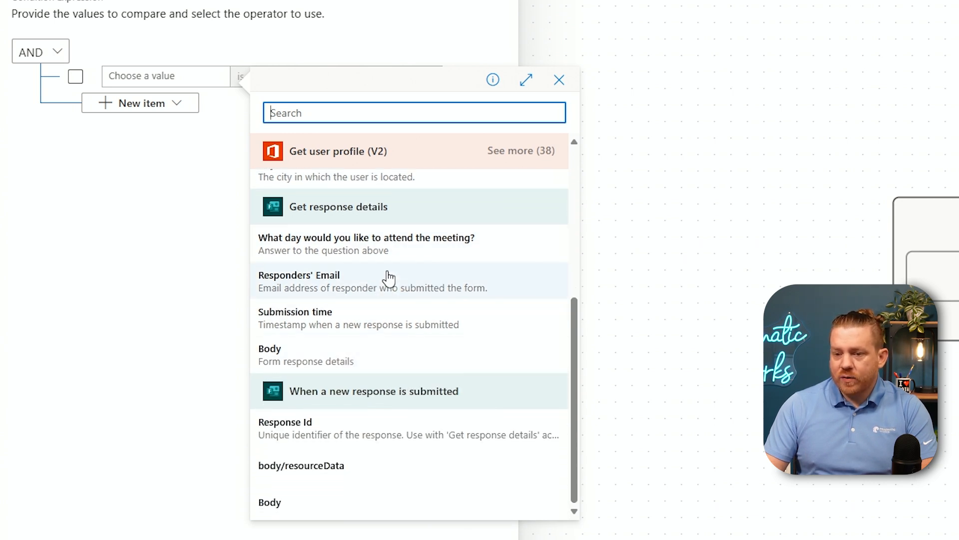
pyautogui.click(388, 360)
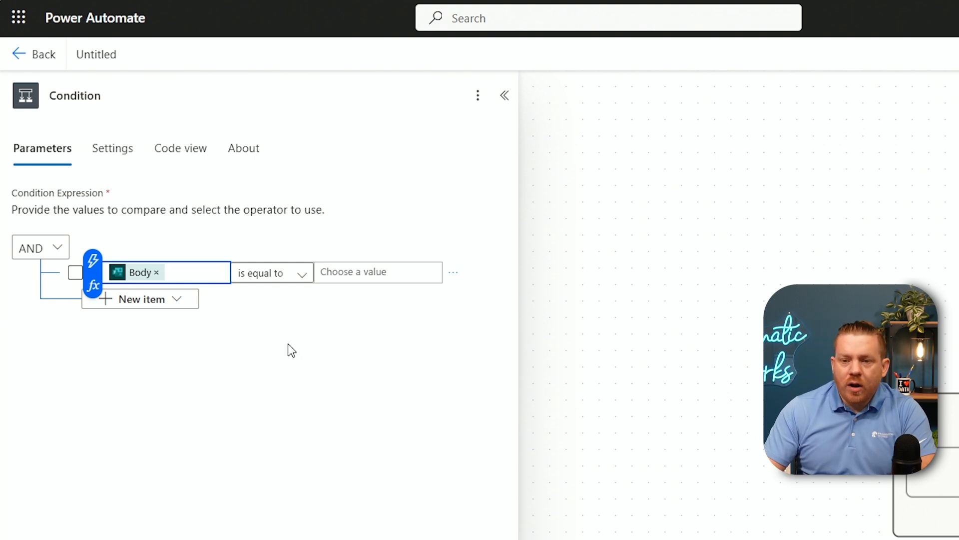
# Step: Set the condition's operator to "contains" and its comparison value to "January 6th", matching the date wording in the form
pyautogui.click(300, 274)
pyautogui.click(285, 306)
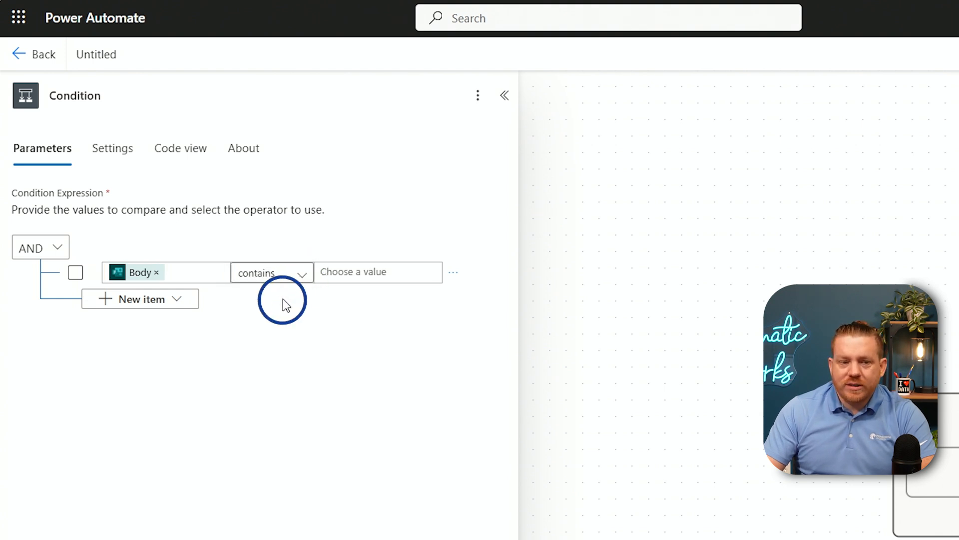
pyautogui.click(363, 272)
pyautogui.write('January 6th')
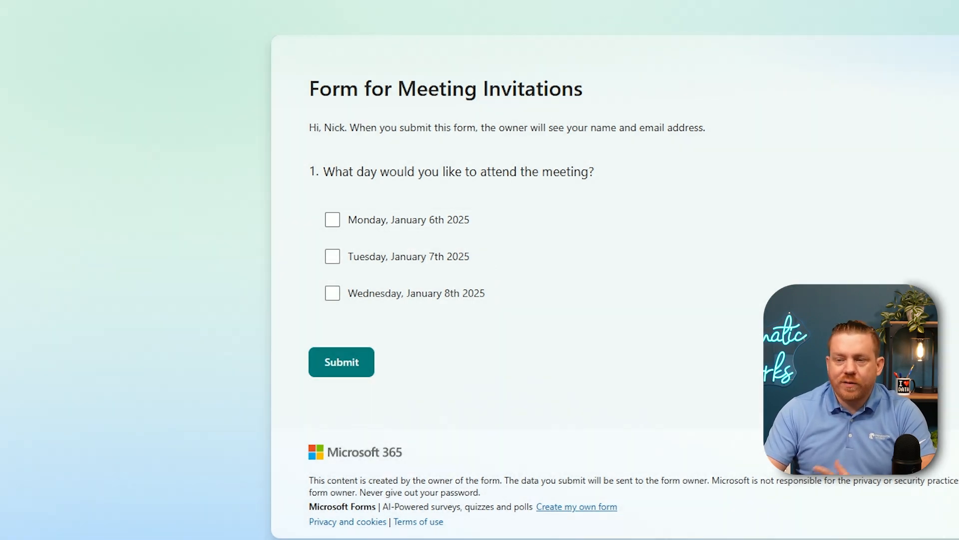
pyautogui.click(689, 0)
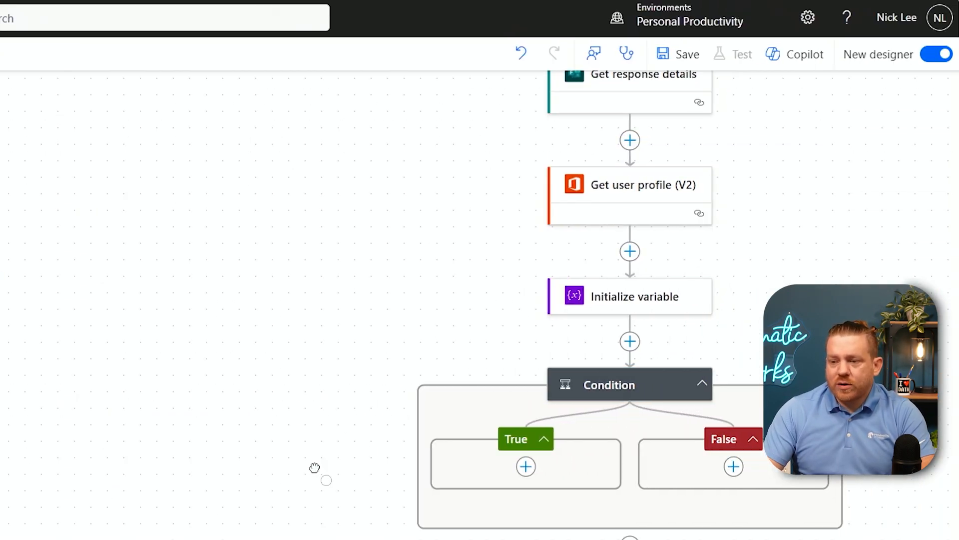
# Step: Add the Office 365 Outlook action "Get events (V4)" inside the condition's True branch
pyautogui.moveTo(315, 466); pyautogui.dragTo(234, 319)
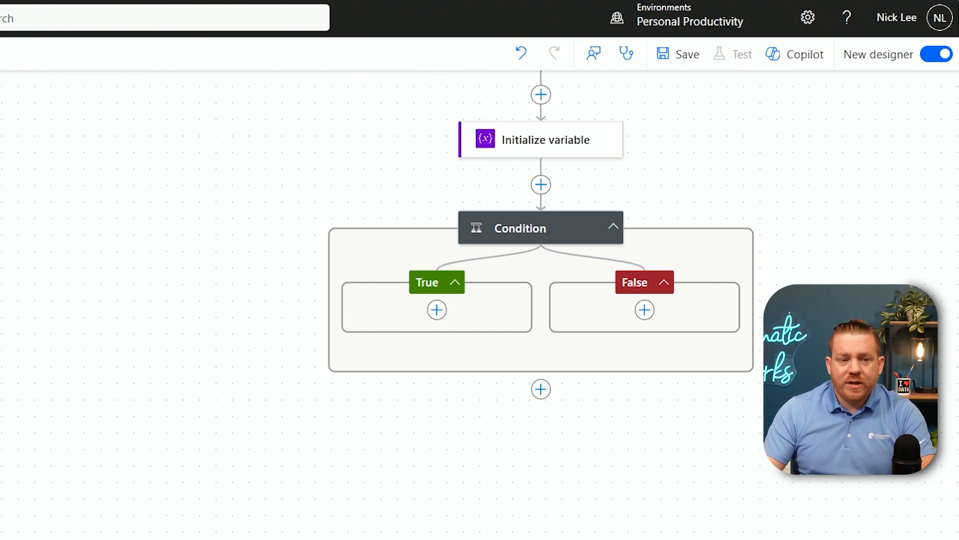
pyautogui.click(437, 310)
pyautogui.click(481, 317)
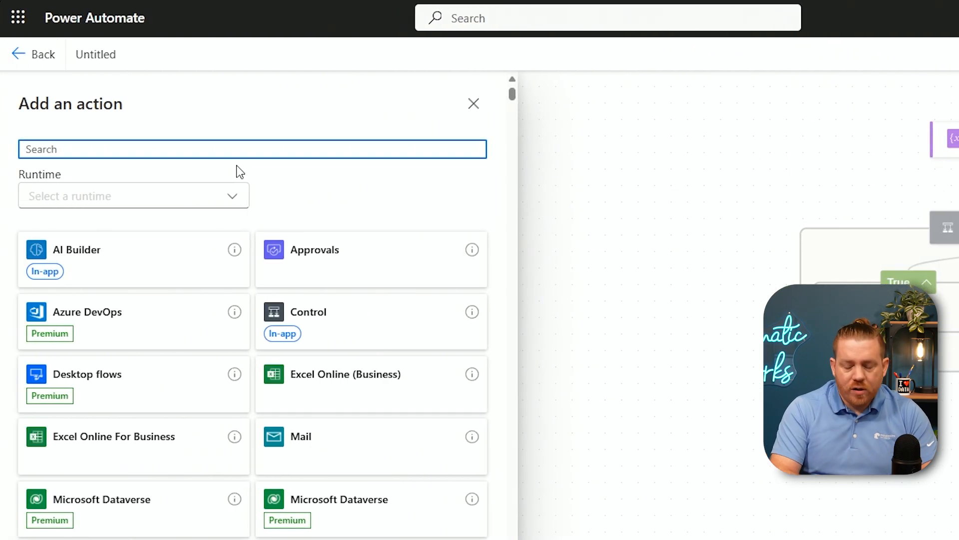
pyautogui.write('get')
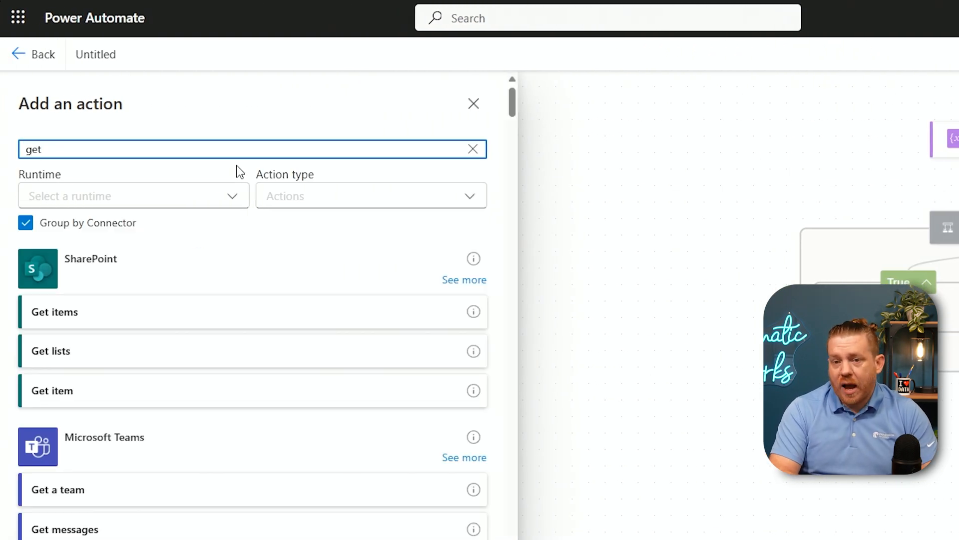
pyautogui.write(' even')
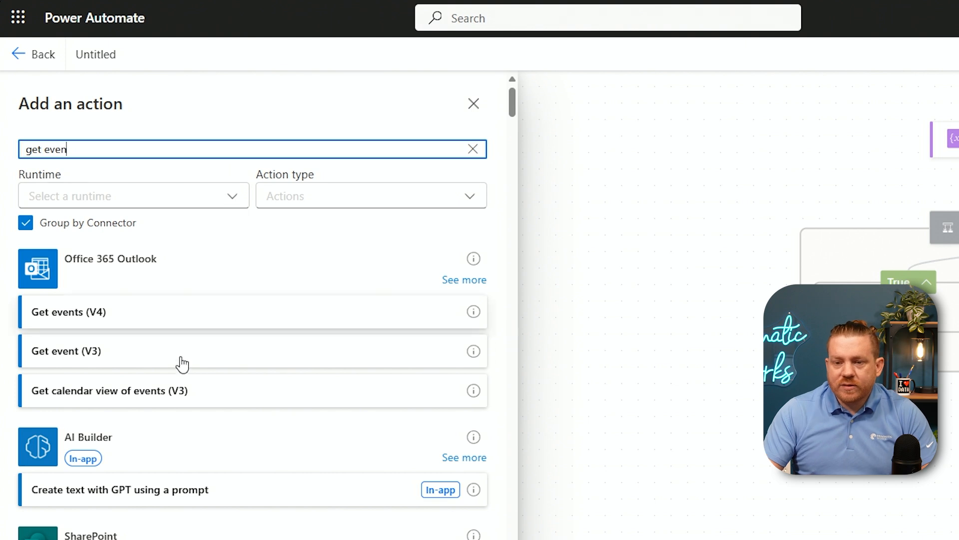
pyautogui.click(207, 311)
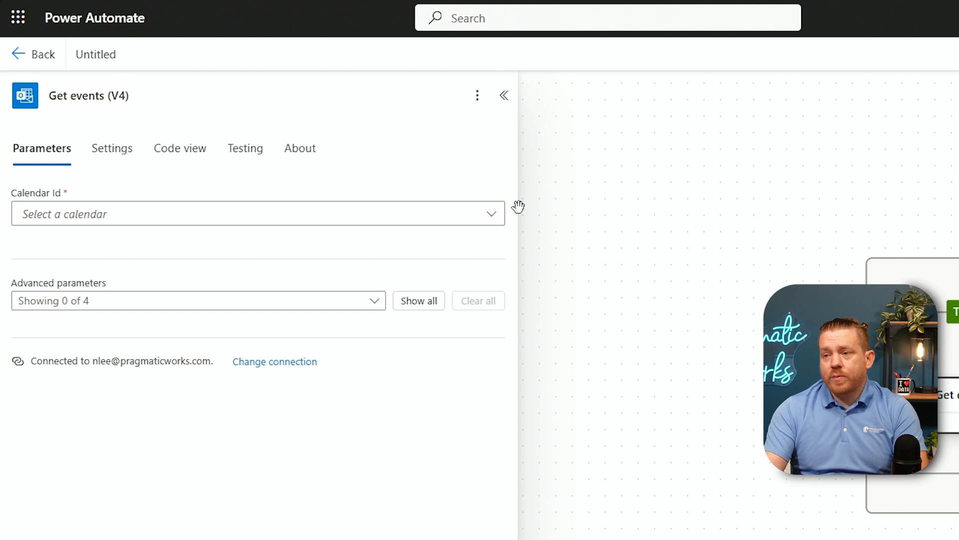
# Step: Set the Calendar Id of "Get events (V4)" to the first "Calendar" entry and enable the Filter Query advanced parameter
pyautogui.click(488, 220)
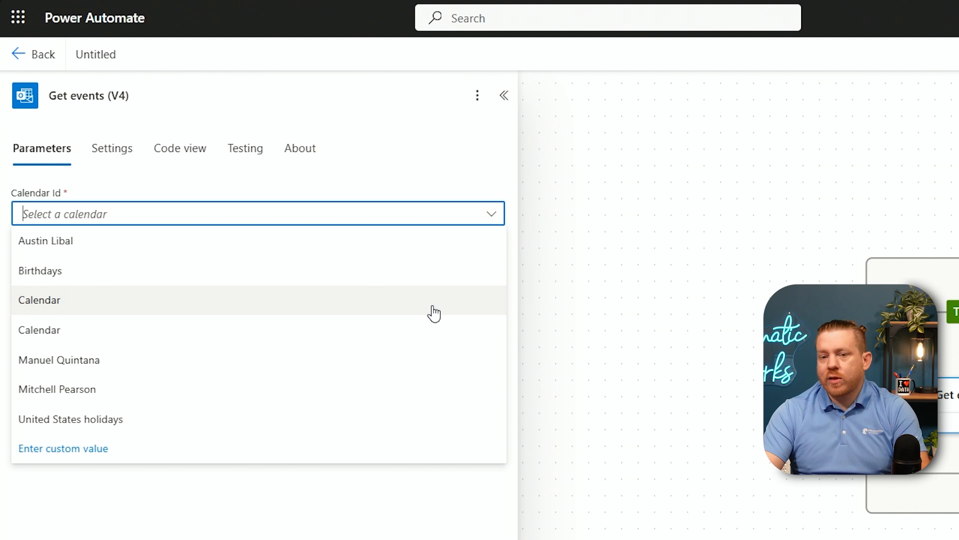
pyautogui.click(433, 313)
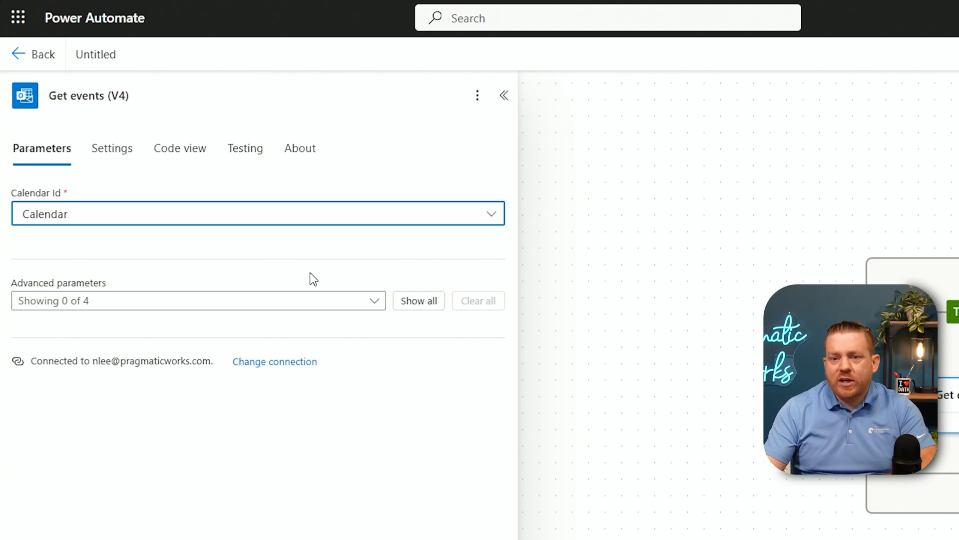
pyautogui.click(378, 306)
pyautogui.click(81, 363)
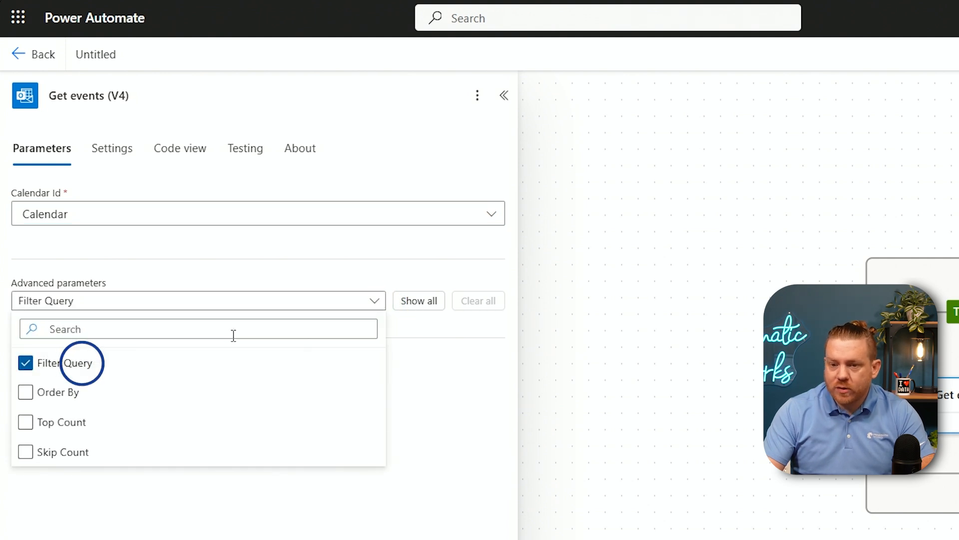
pyautogui.click(432, 370)
# Step: Set the Filter Query of "Get events (V4)" to subject eq 'Meeting January 6'
pyautogui.click(195, 360)
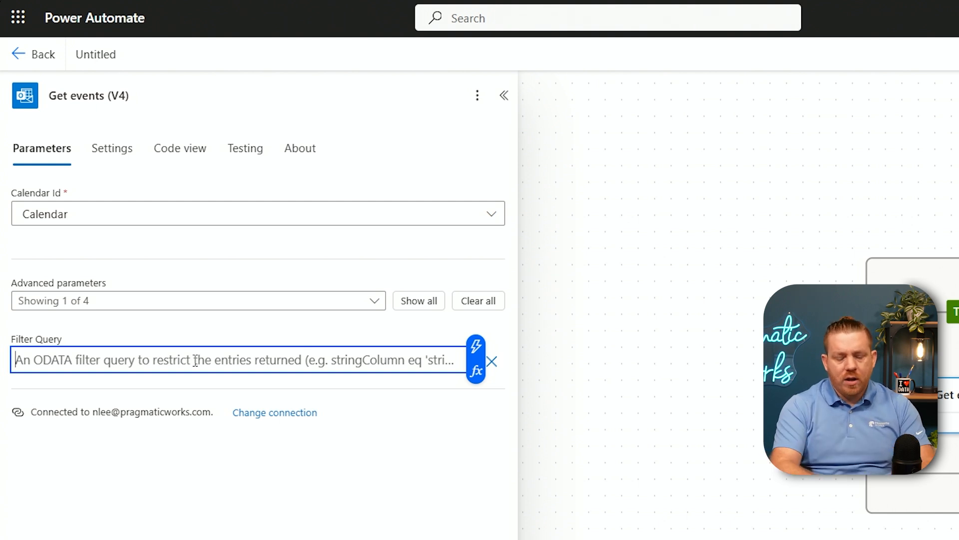
pyautogui.write('s')
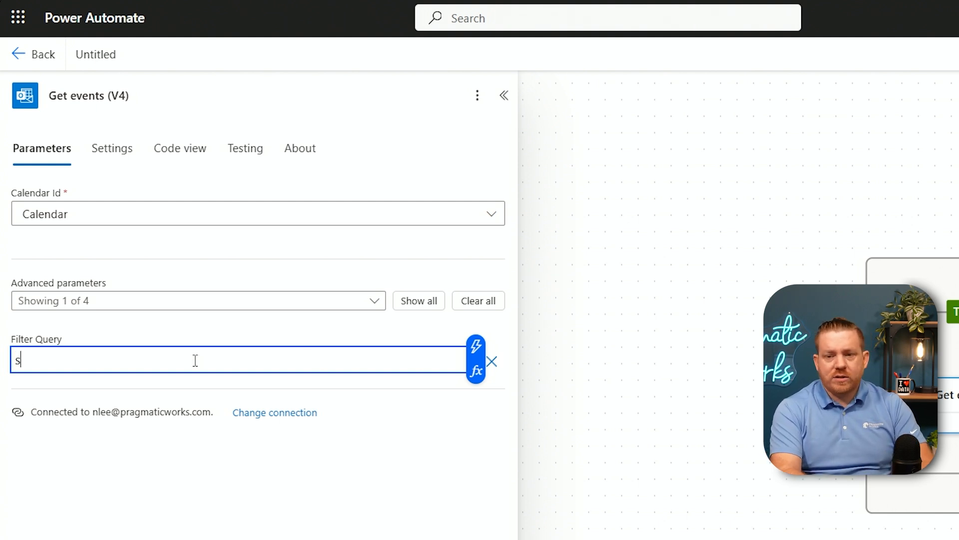
pyautogui.write('ubject eq ')
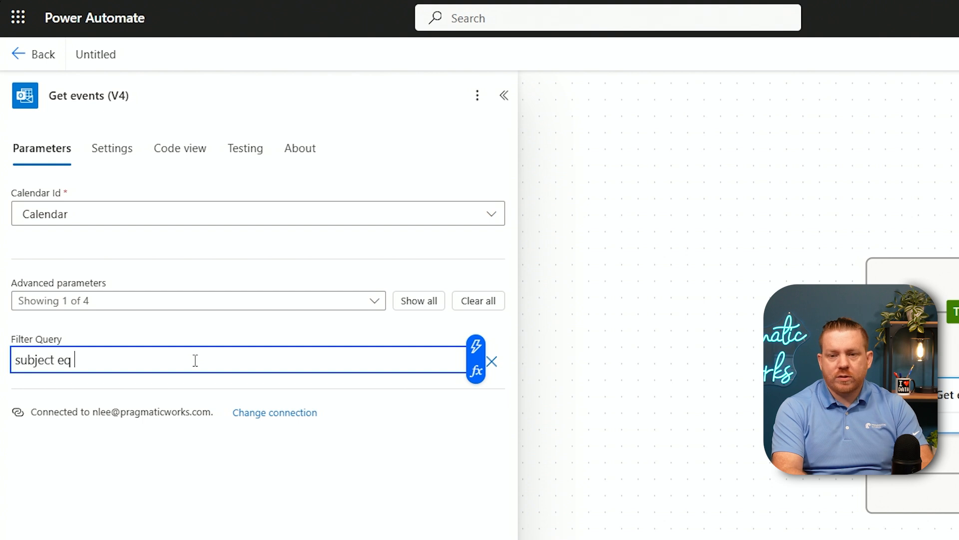
pyautogui.write("'Meeting Jan")
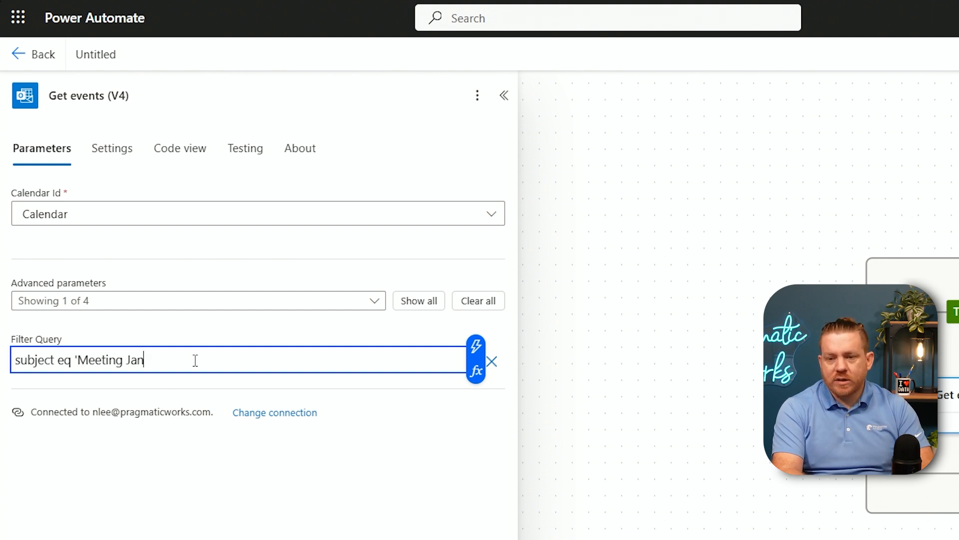
pyautogui.write('uary 6')
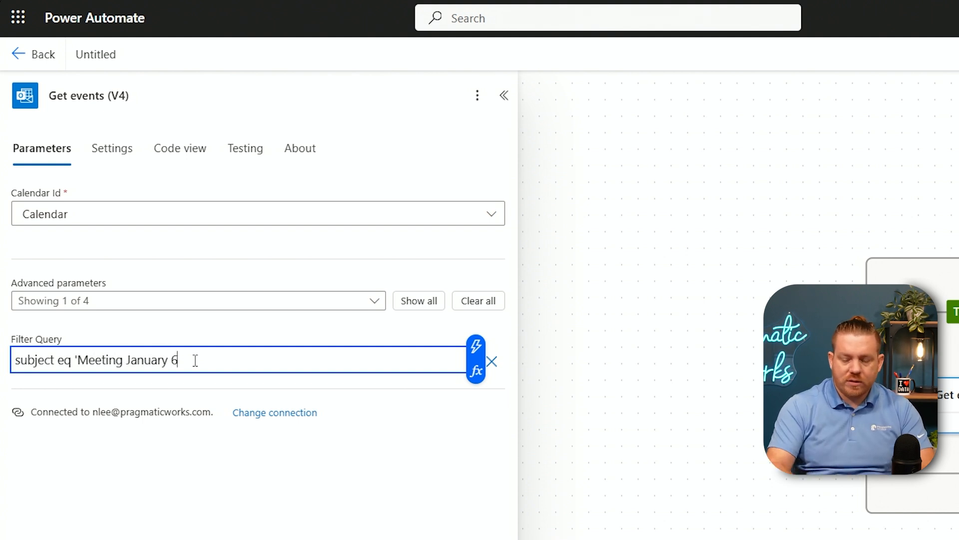
pyautogui.write("'")
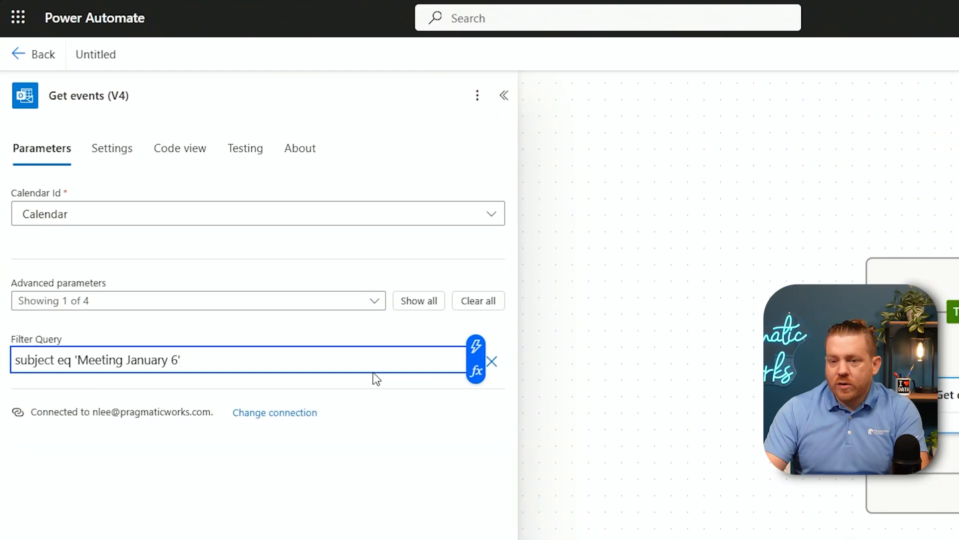
pyautogui.click(671, 458)
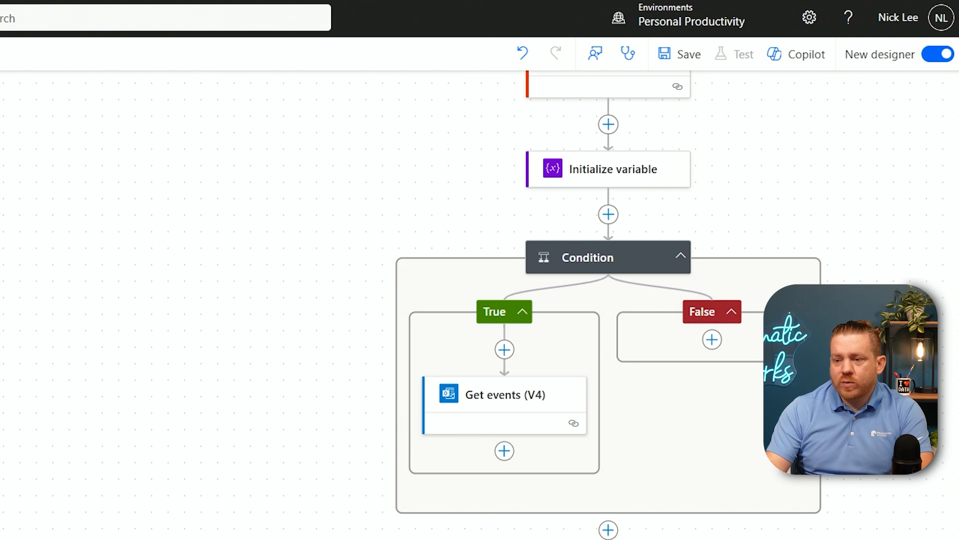
# Step: Save the flow and start a manual test run
pyautogui.moveTo(455, 511); pyautogui.dragTo(380, 518)
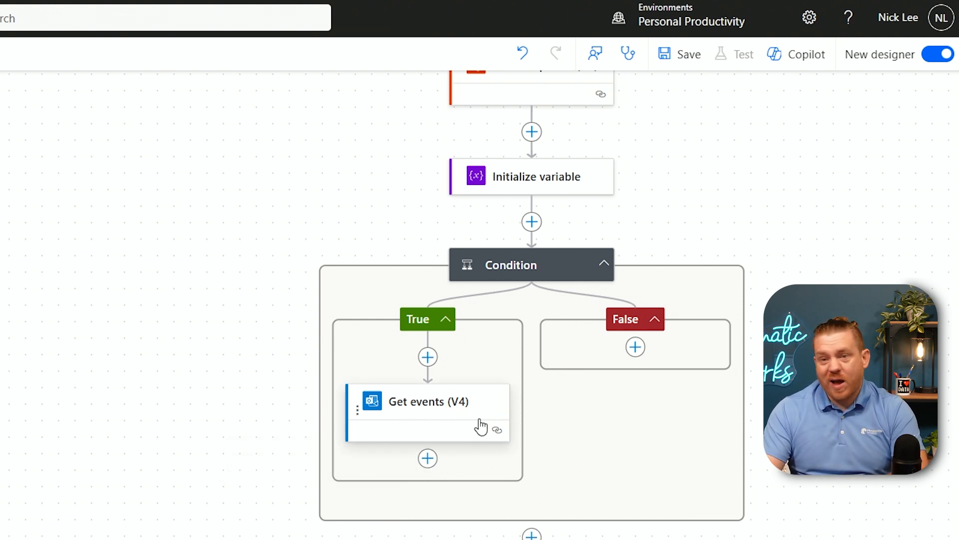
pyautogui.click(688, 54)
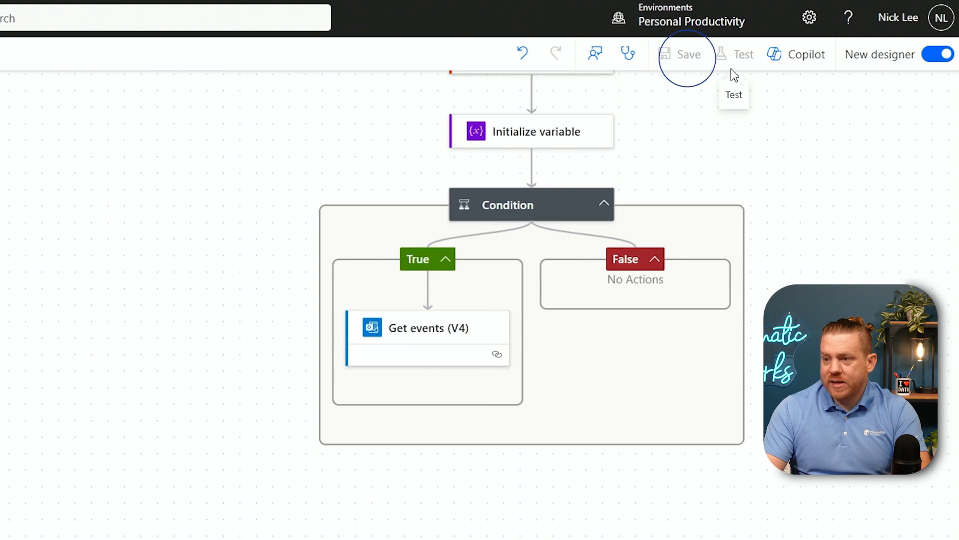
pyautogui.click(734, 56)
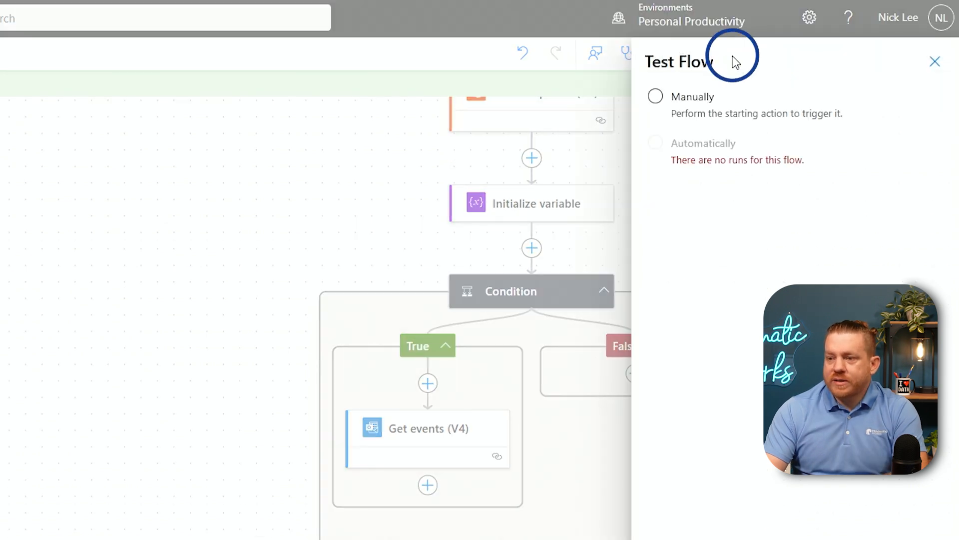
pyautogui.click(694, 98)
pyautogui.click(682, 518)
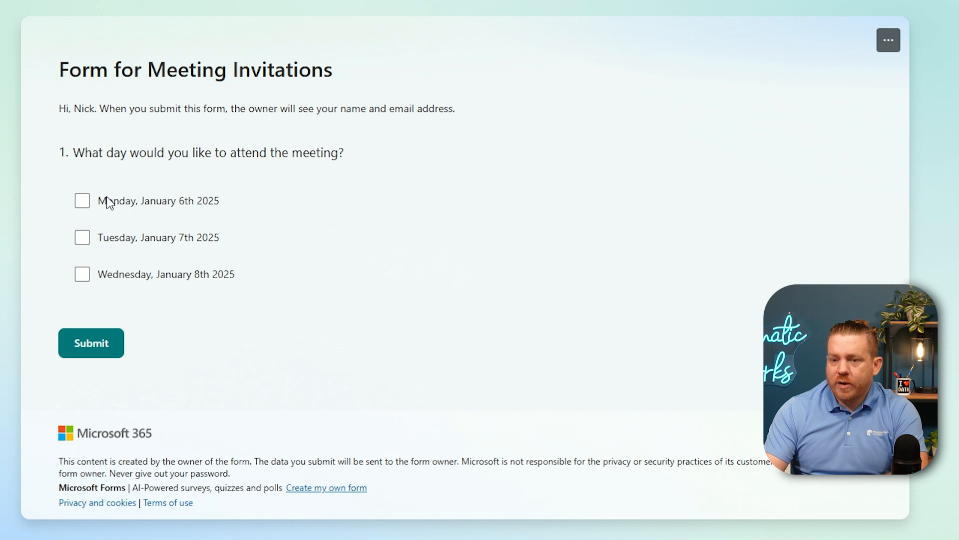
# Step: Submit a "Form for Meeting Invitations" response choosing "Monday, January 6th 2025" in Microsoft Forms, and return to the Power Automate test run
pyautogui.click(83, 203)
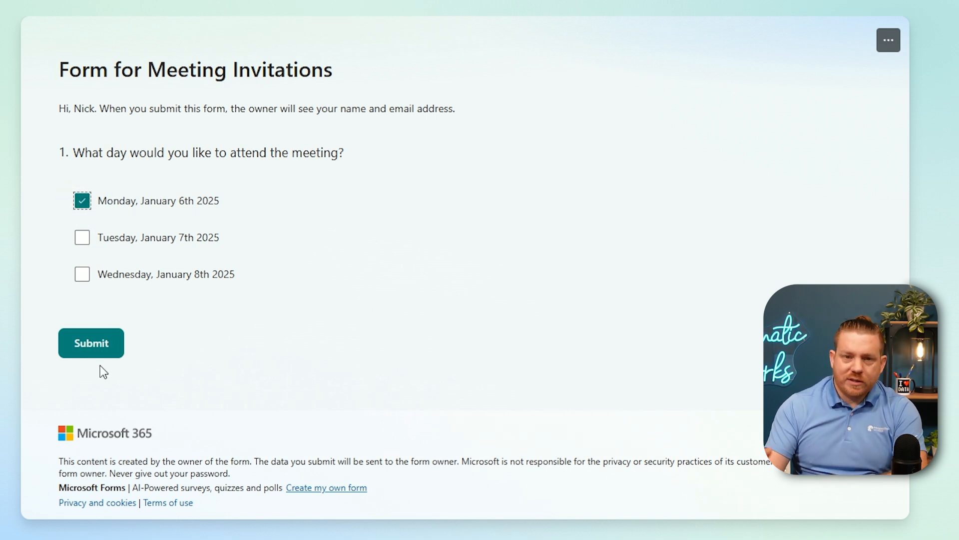
pyautogui.click(97, 351)
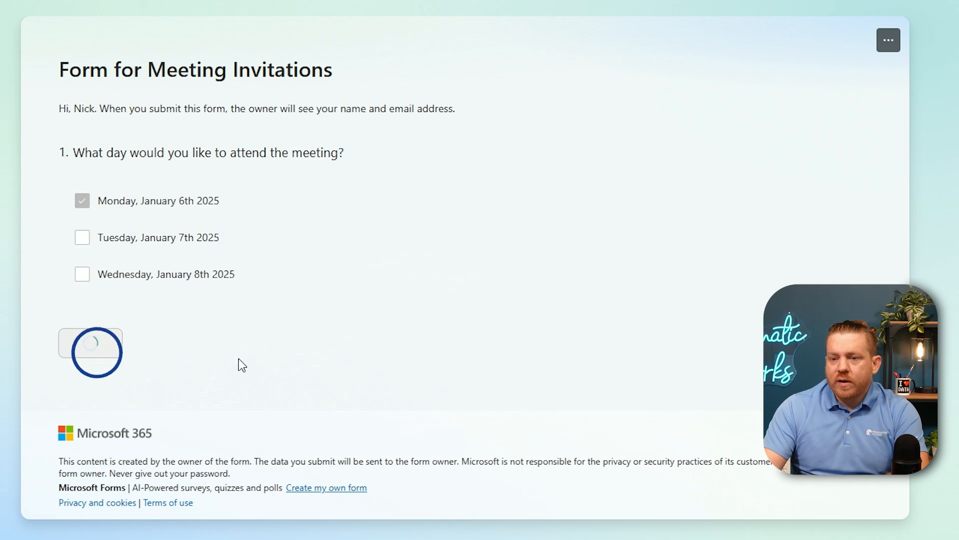
pyautogui.click(435, 17)
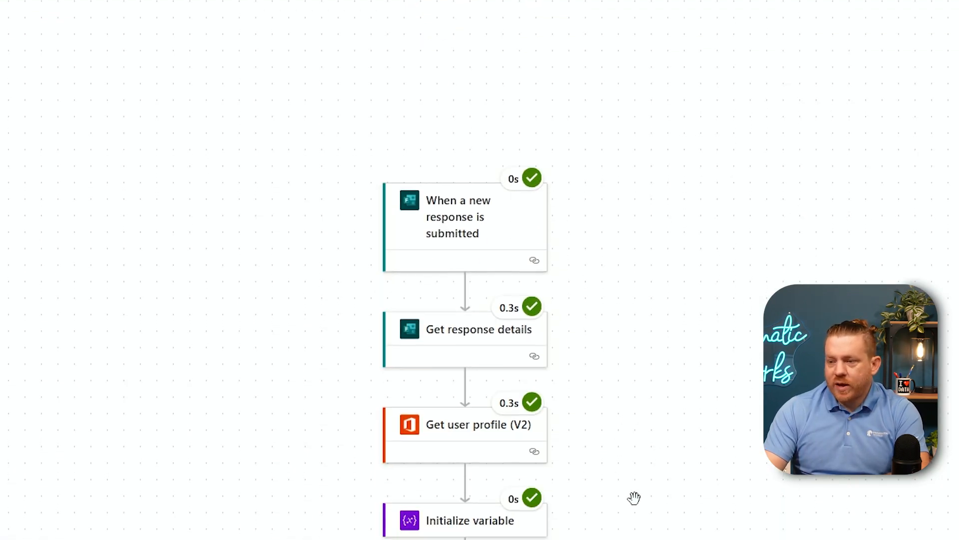
# Step: Examine the run details of "Get events (V4)" and of the Condition to see how the test evaluated
pyautogui.moveTo(634, 497); pyautogui.dragTo(642, 7)
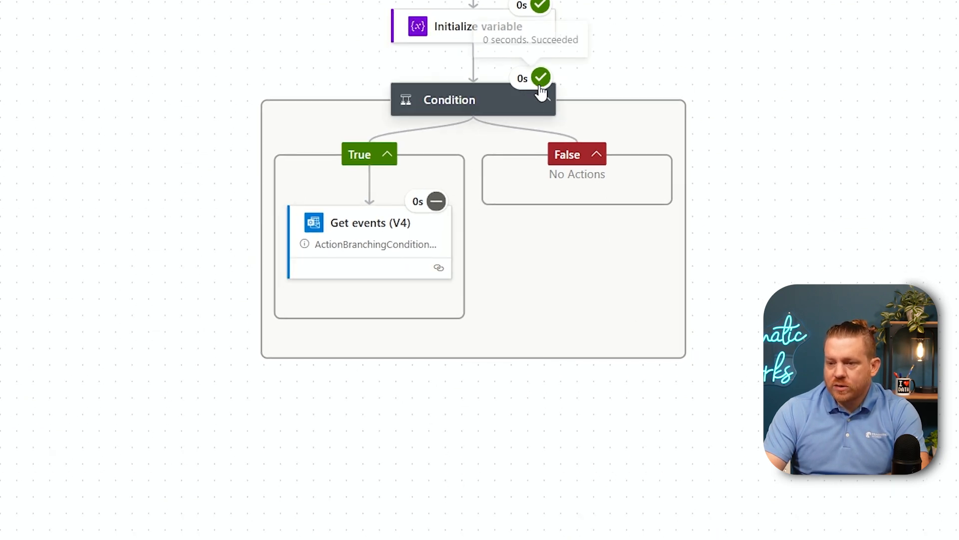
pyautogui.click(381, 225)
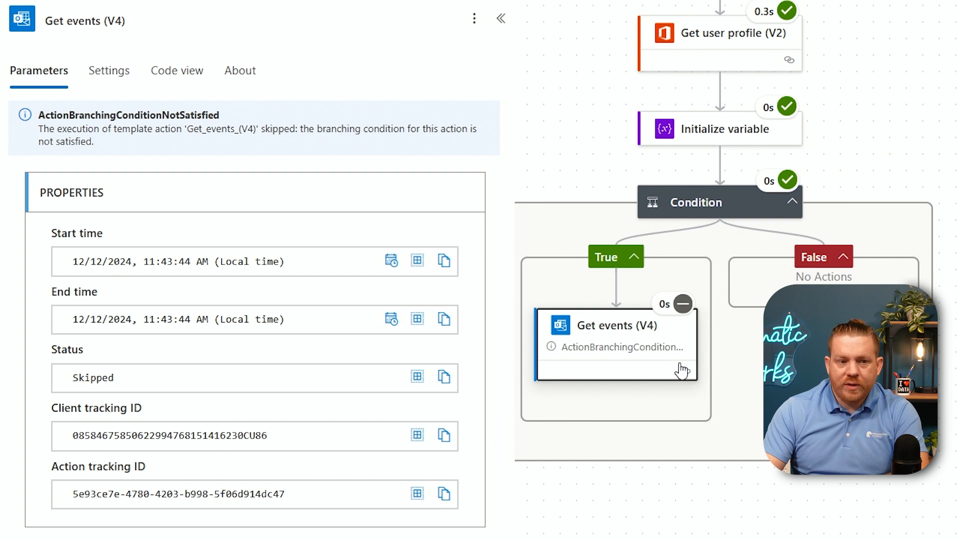
pyautogui.moveTo(684, 305)
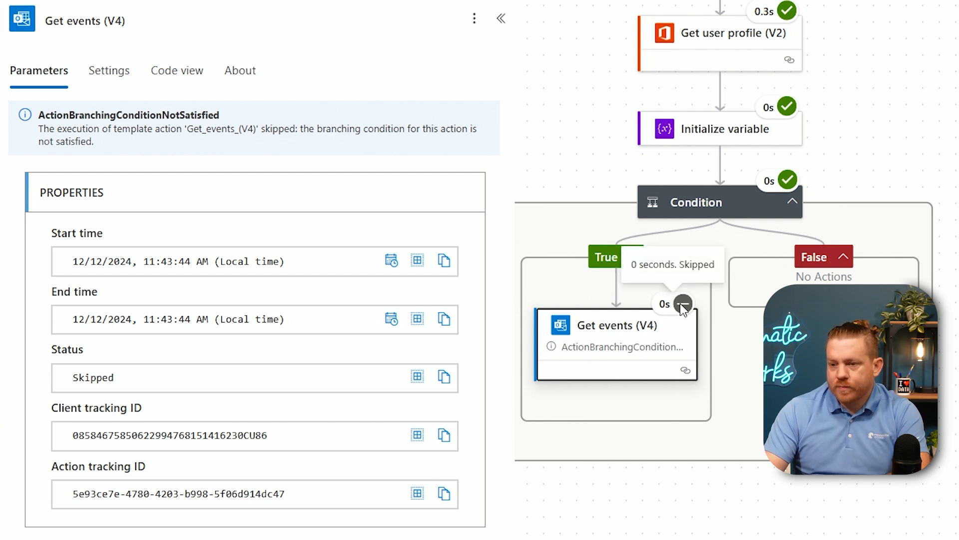
pyautogui.click(734, 215)
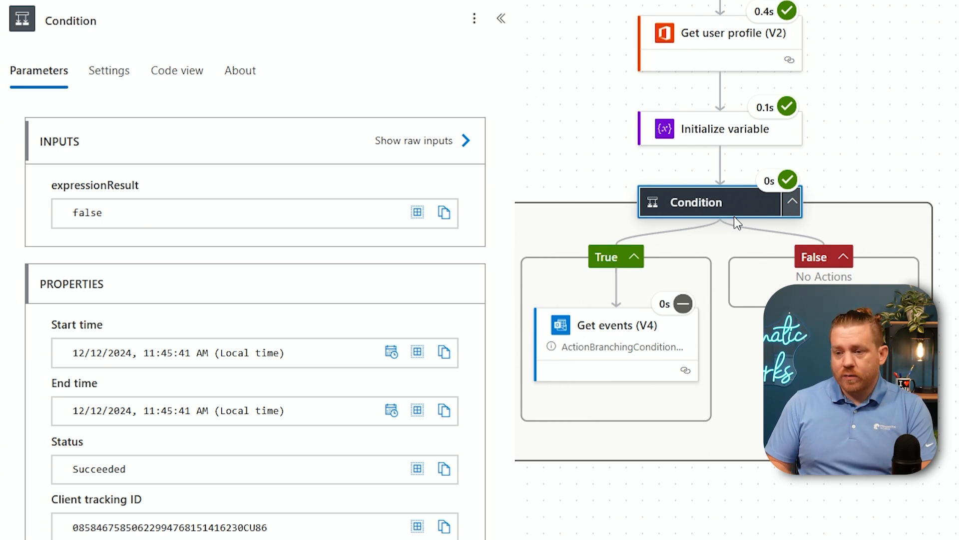
pyautogui.moveTo(678, 308)
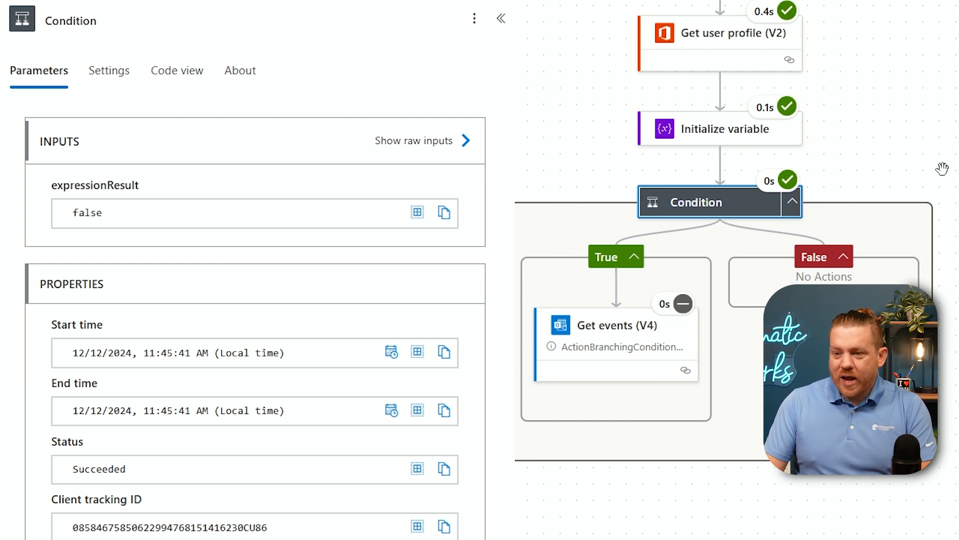
# Step: Copy the meeting day question's key from the body output of "Get response details" in the test run
pyautogui.moveTo(942, 169); pyautogui.dragTo(958, 415)
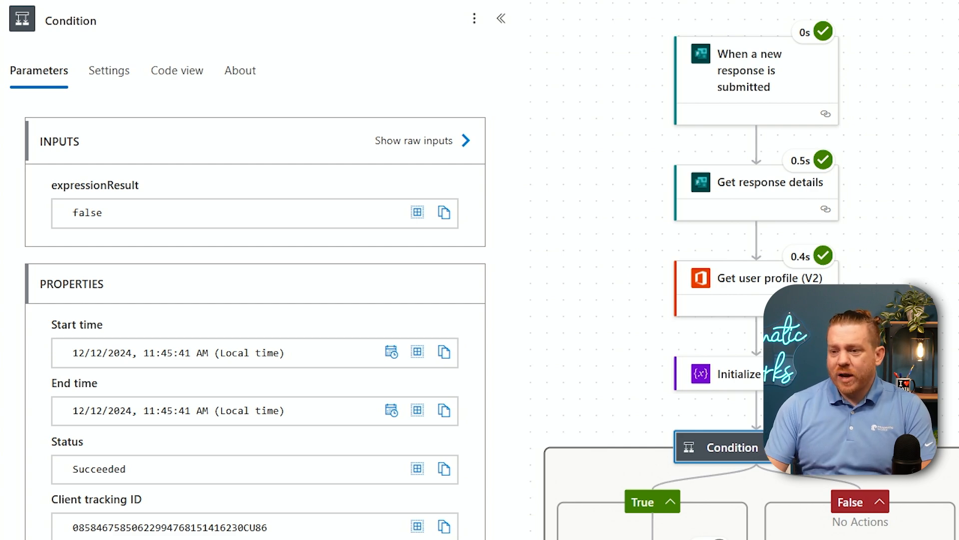
pyautogui.click(739, 185)
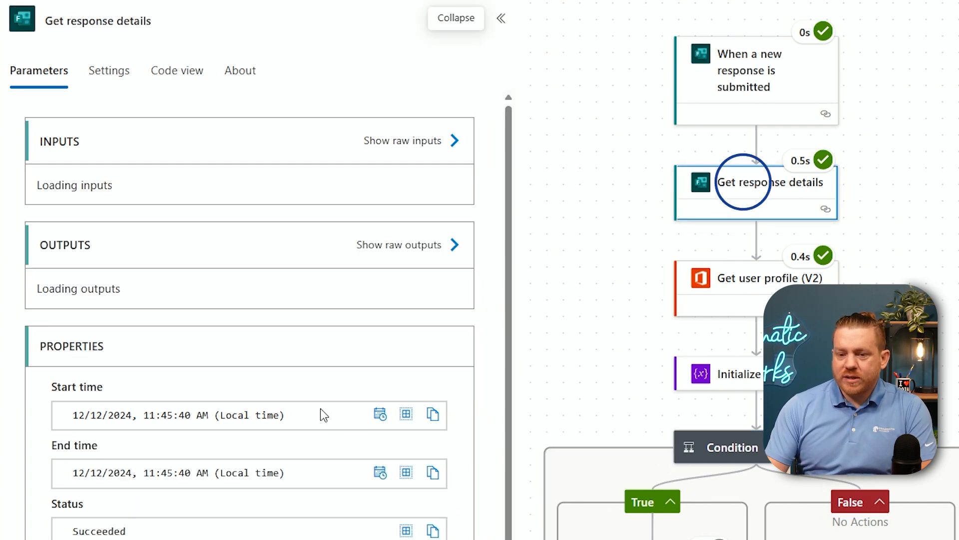
pyautogui.scroll(-10, 483, 440)
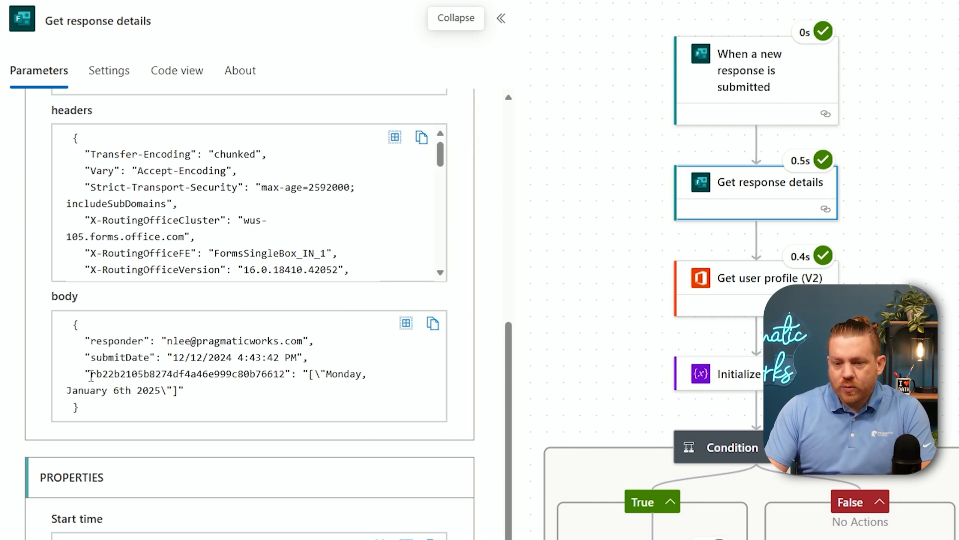
pyautogui.moveTo(92, 376); pyautogui.dragTo(286, 378)
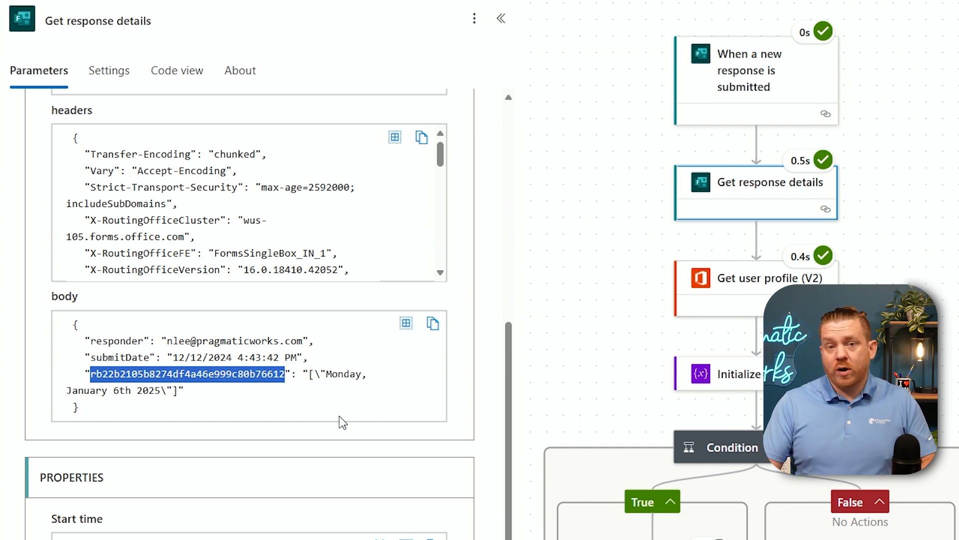
pyautogui.hotkey('ctrl', 'c')
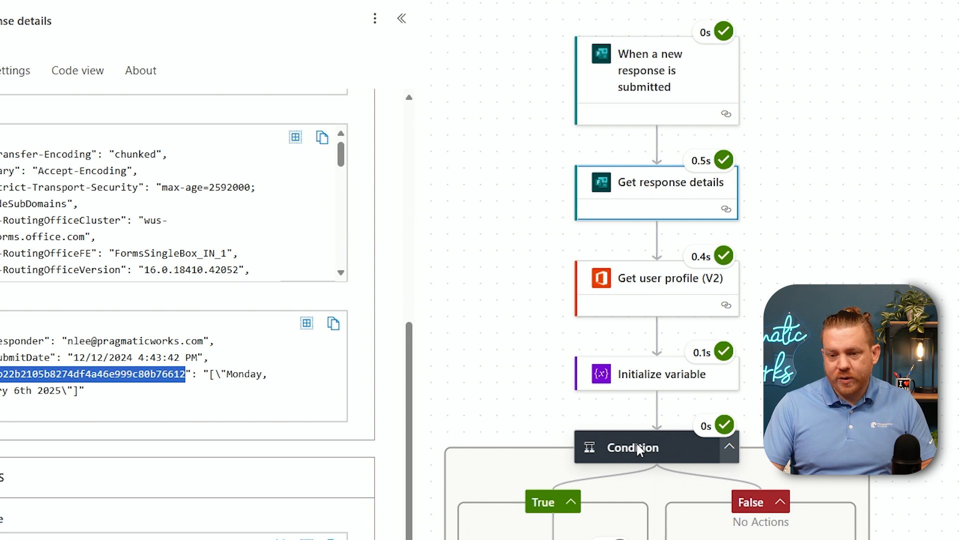
# Step: Reopen the flow for editing and remove the "Body" token from the Condition's first value
pyautogui.click(638, 445)
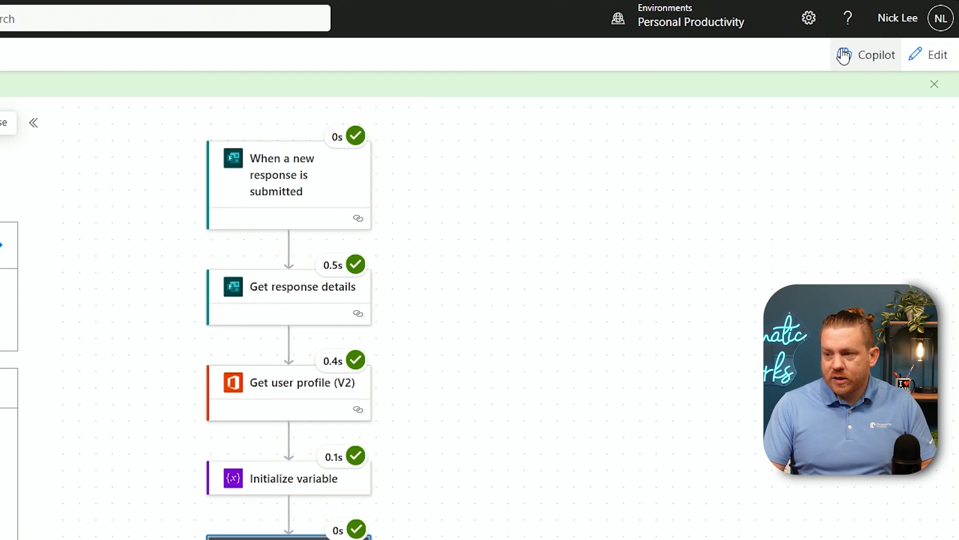
pyautogui.click(924, 55)
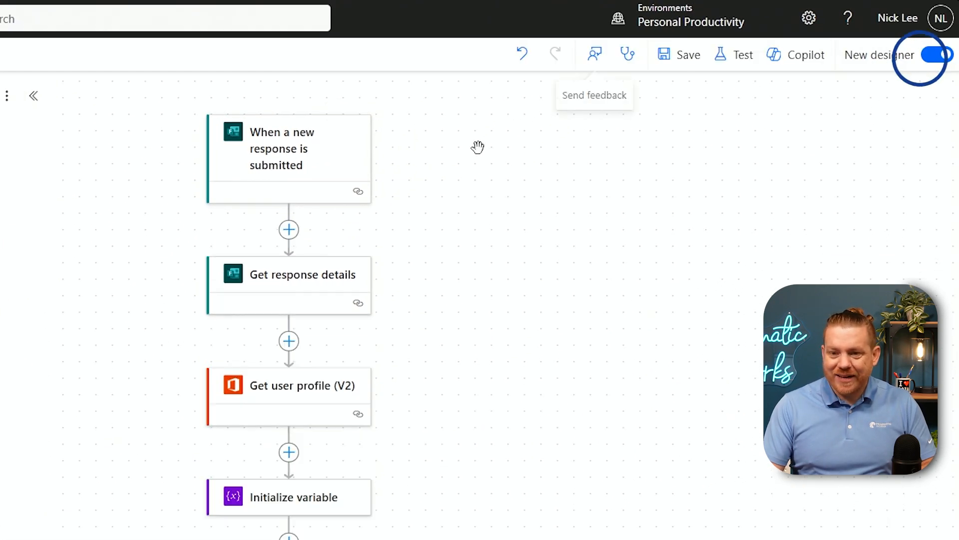
pyautogui.click(150, 278)
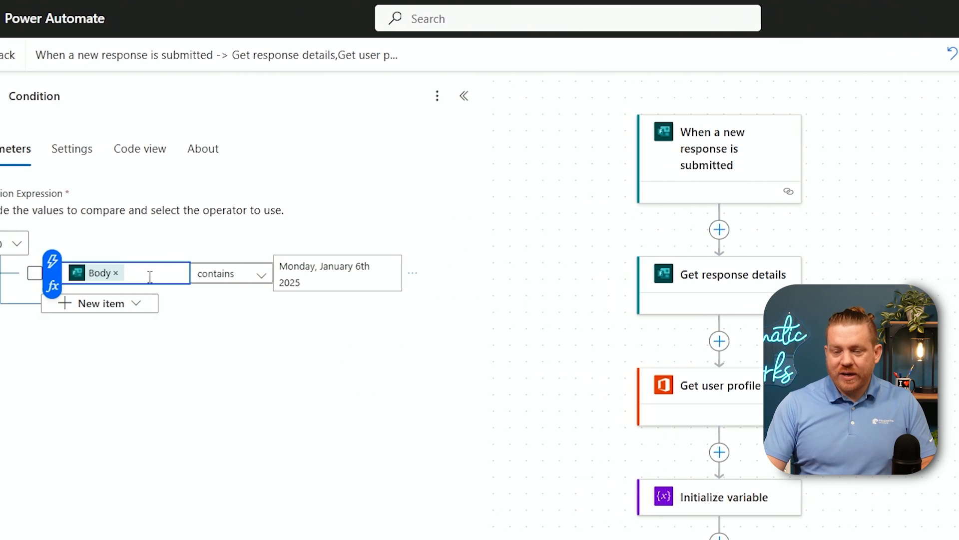
pyautogui.press('BackSpace')
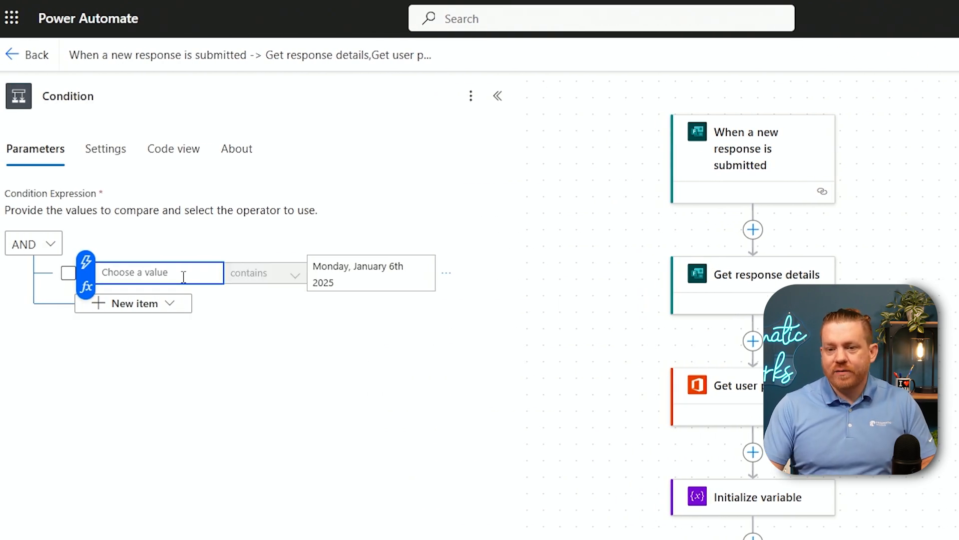
# Step: Set the Condition's first value to the expression body('Get_response_details')?['rb22b2105b8274df4a46e999c80b76612'], using the Body output and the copied question key
pyautogui.click(87, 288)
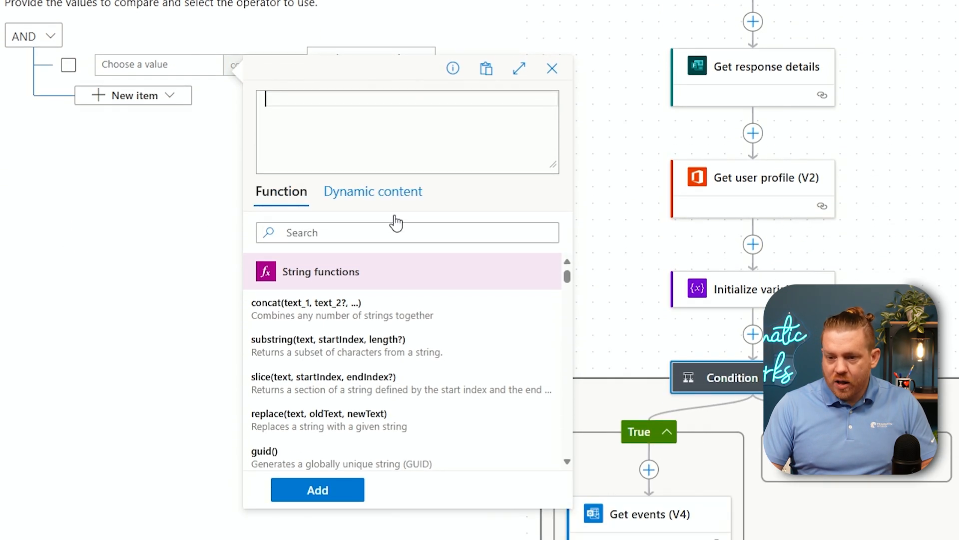
pyautogui.click(386, 190)
pyautogui.scroll(-2, 355, 404)
pyautogui.scroll(-3, 355, 400)
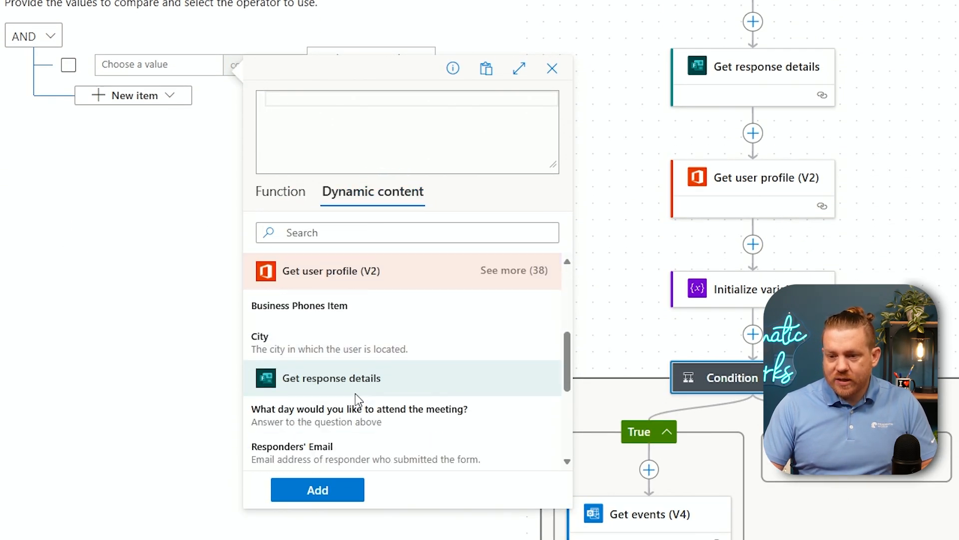
pyautogui.scroll(3, 350, 374)
pyautogui.scroll(-6, 351, 378)
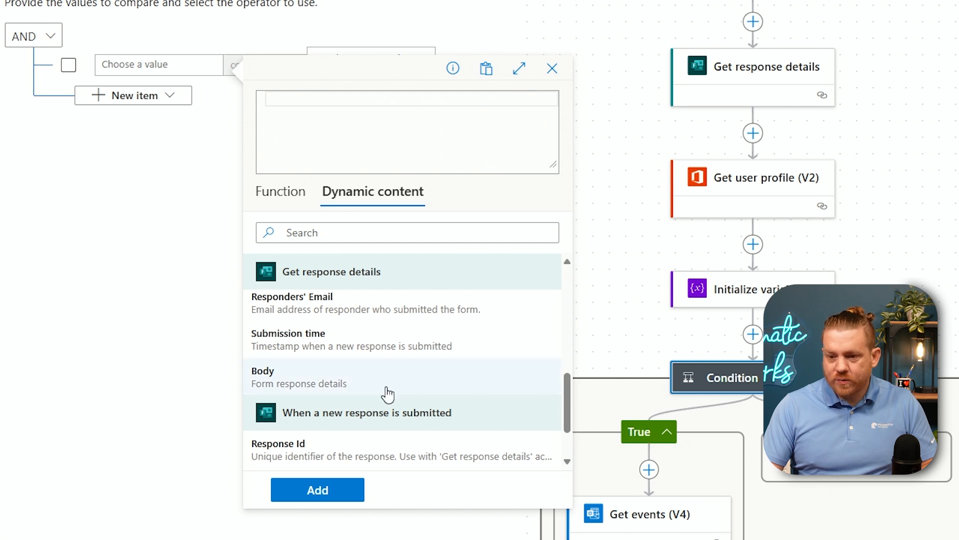
pyautogui.click(342, 382)
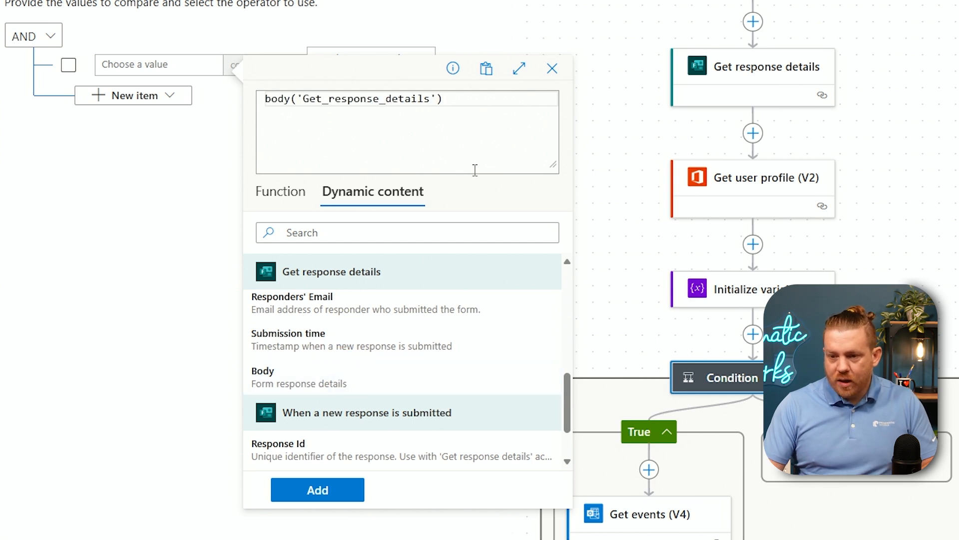
pyautogui.write('?')
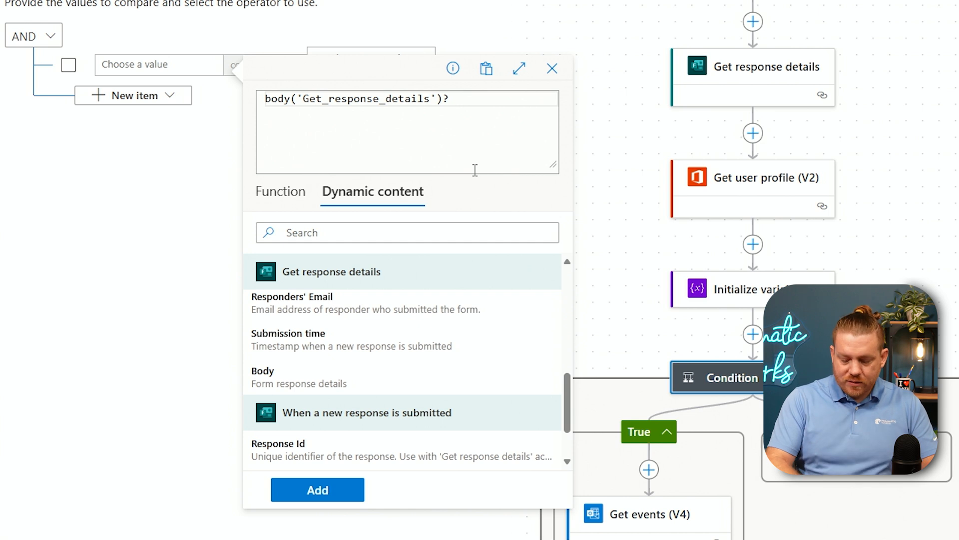
pyautogui.write("['")
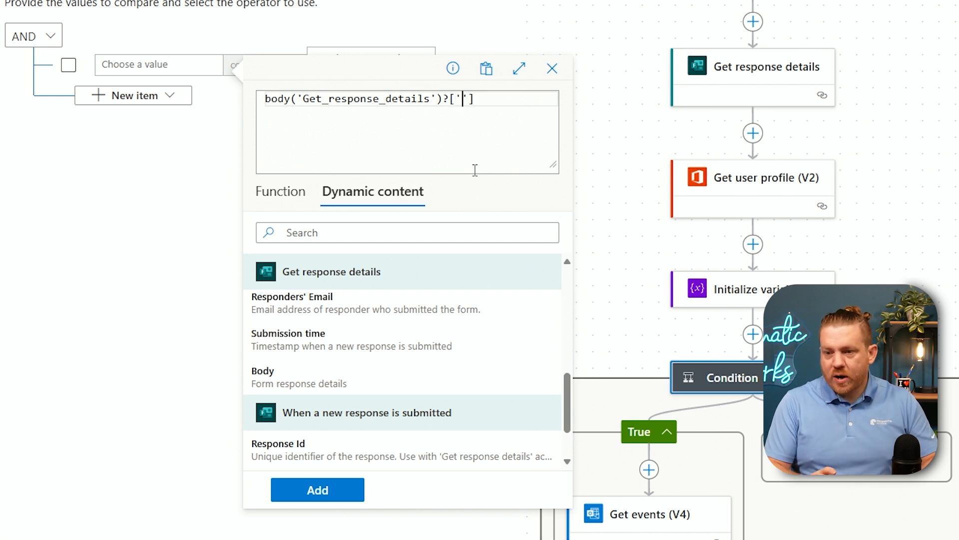
pyautogui.hotkey('ctrl', 'v')
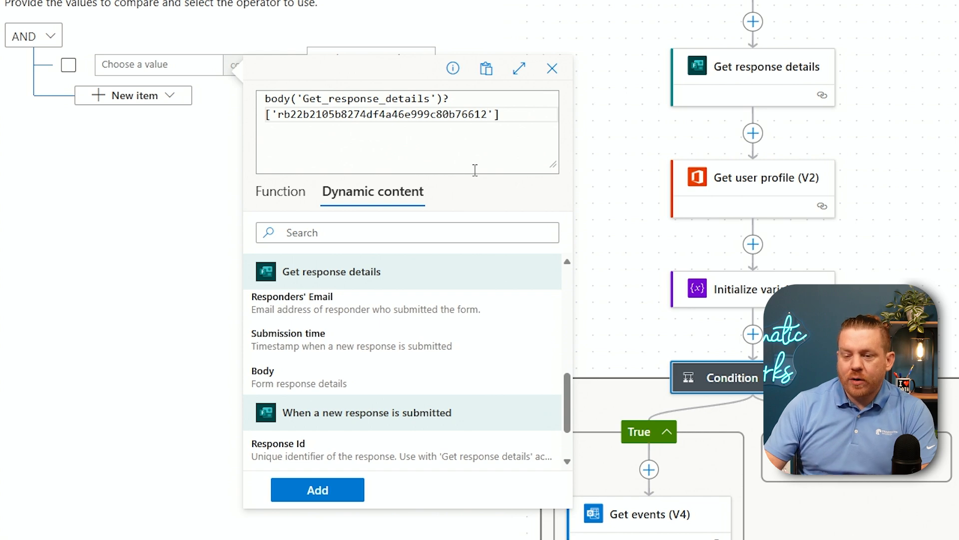
pyautogui.click(317, 489)
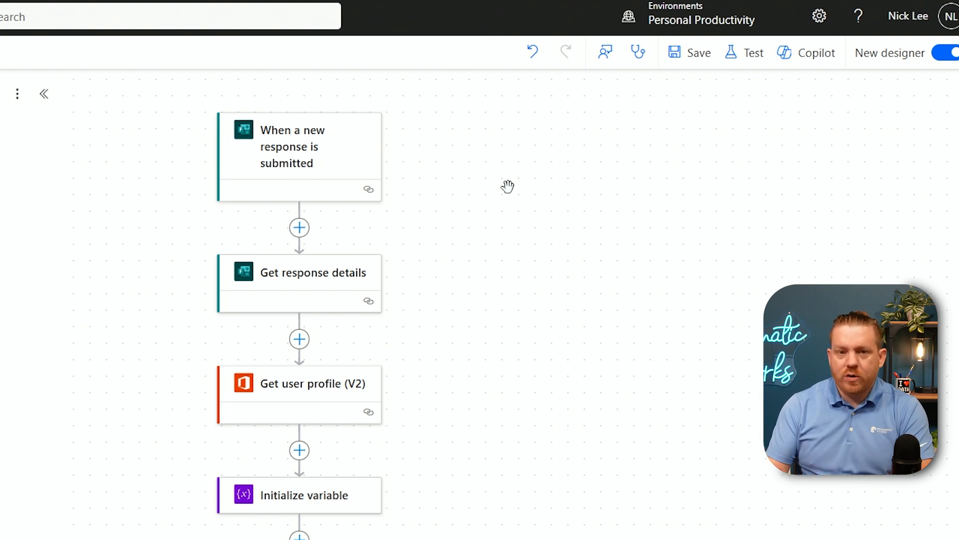
# Step: Save the flow and test it automatically with the most recently used trigger run
pyautogui.click(694, 60)
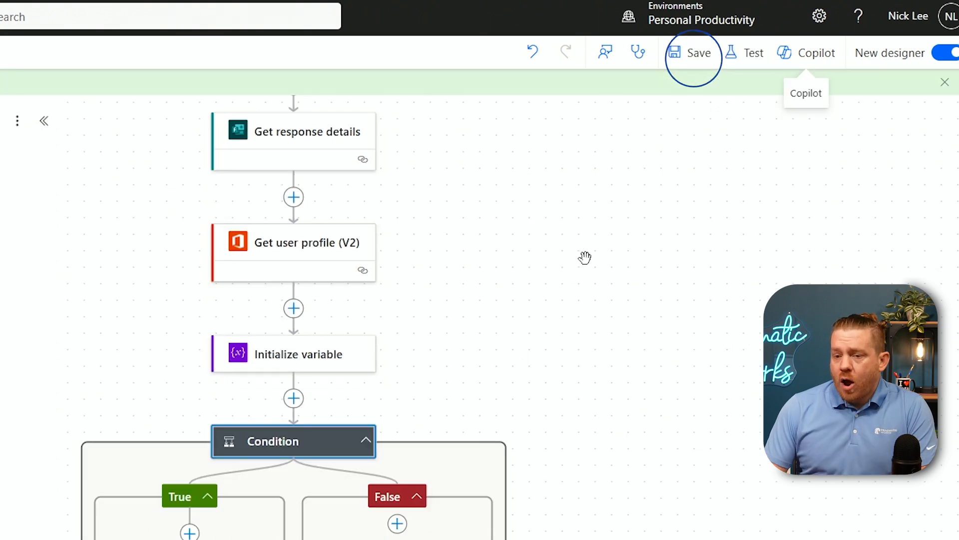
pyautogui.click(744, 60)
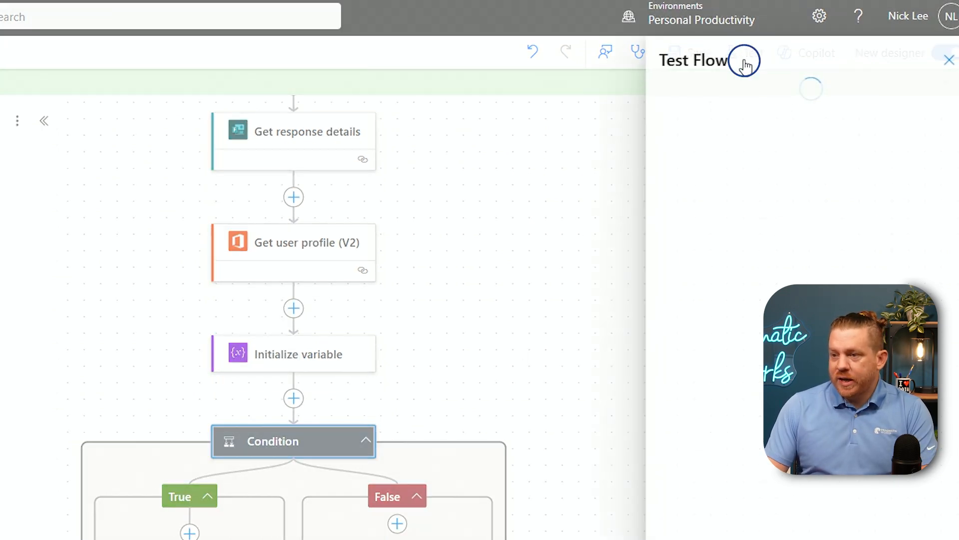
pyautogui.click(665, 141)
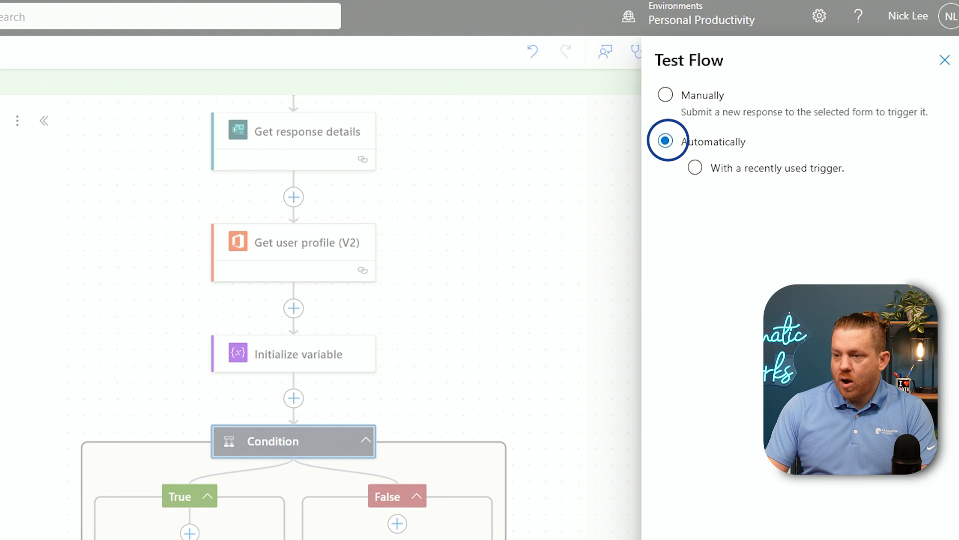
pyautogui.click(709, 170)
pyautogui.click(717, 203)
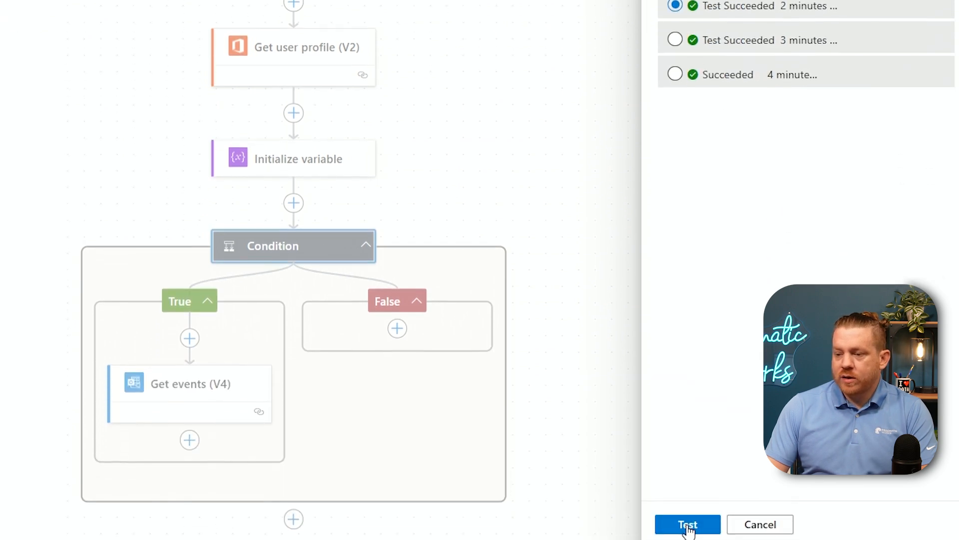
pyautogui.click(688, 517)
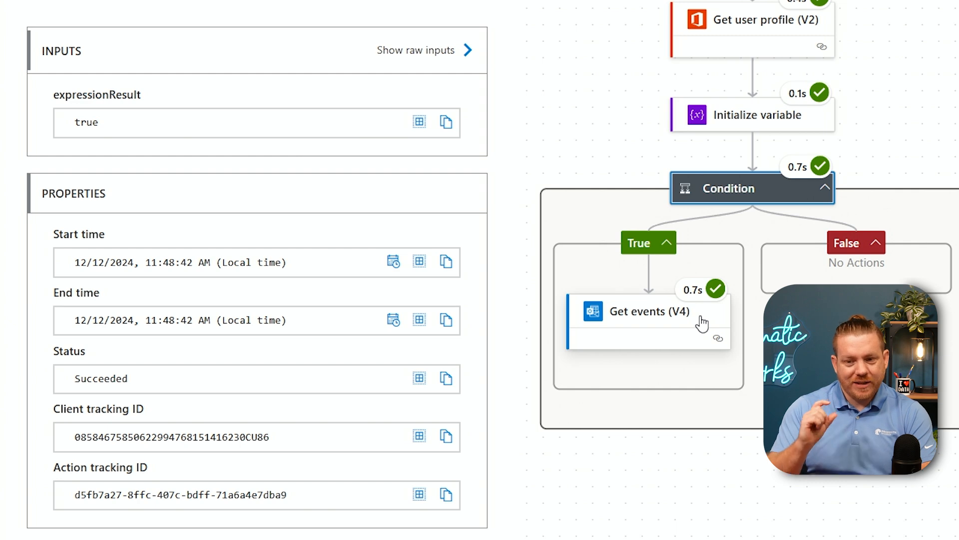
# Step: Examine the inputs and body output of "Get events (V4)" in the test run to check which meeting it retrieved
pyautogui.click(634, 313)
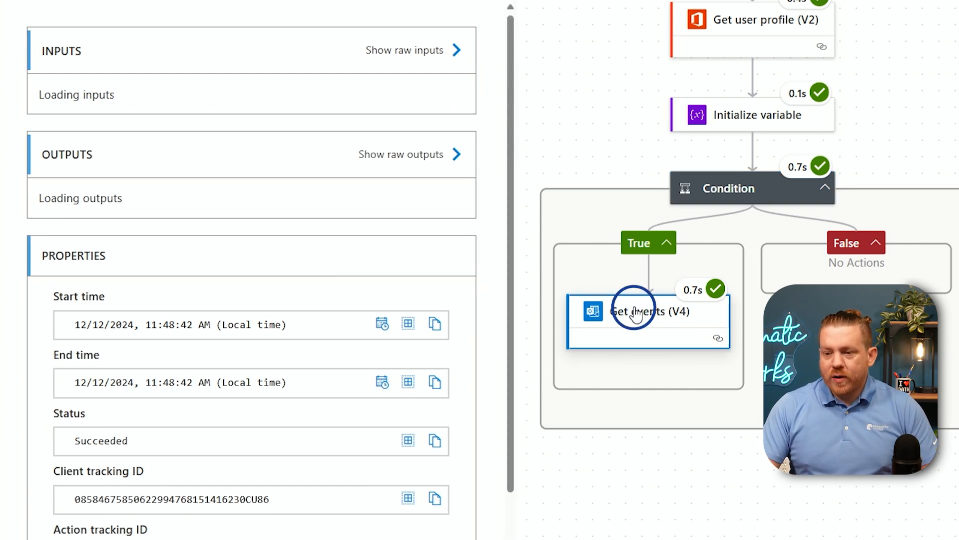
pyautogui.scroll(-5, 436, 265)
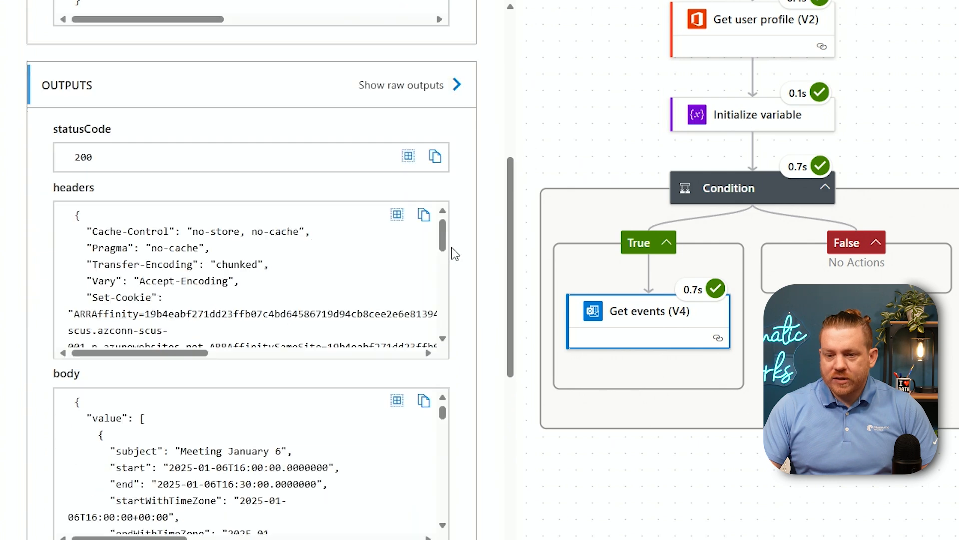
pyautogui.scroll(-3, 452, 248)
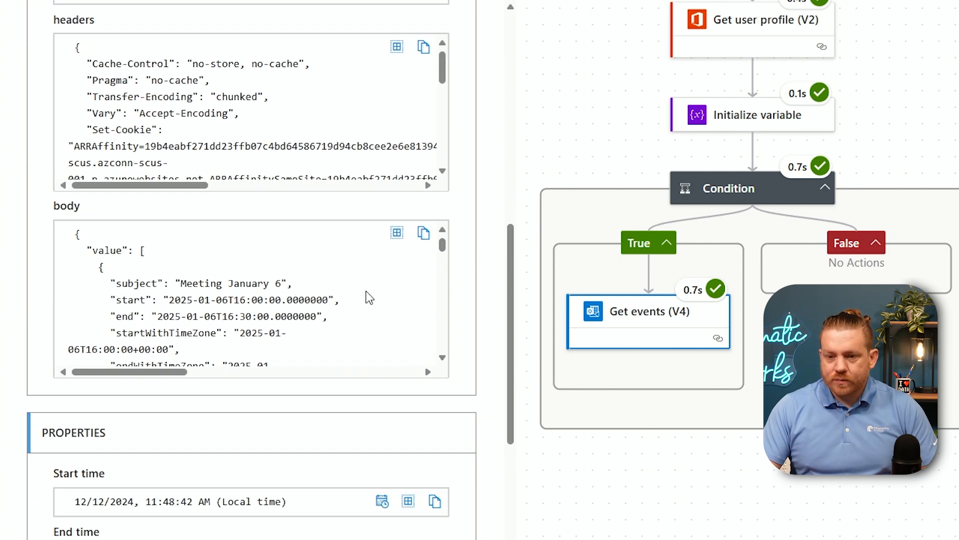
pyautogui.scroll(-10, 276, 324)
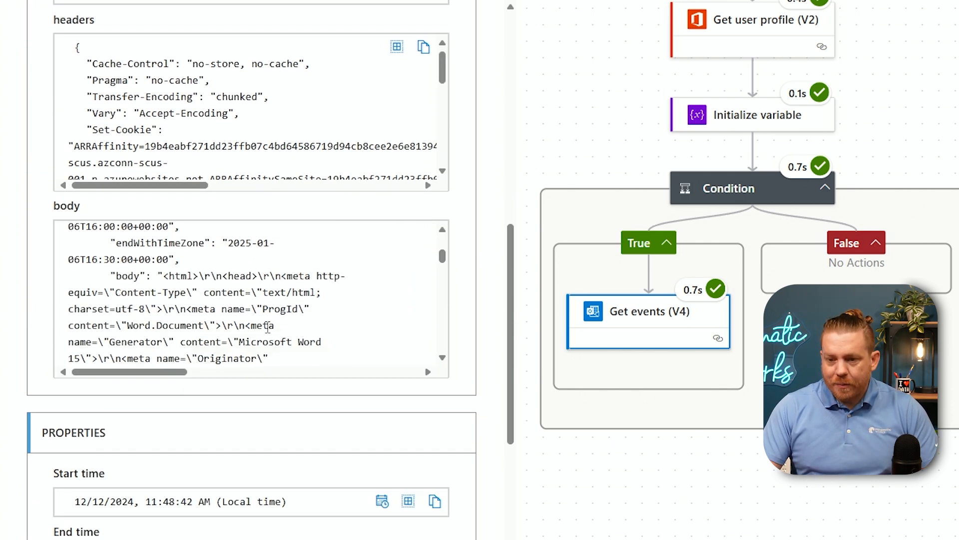
pyautogui.scroll(-10, 276, 324)
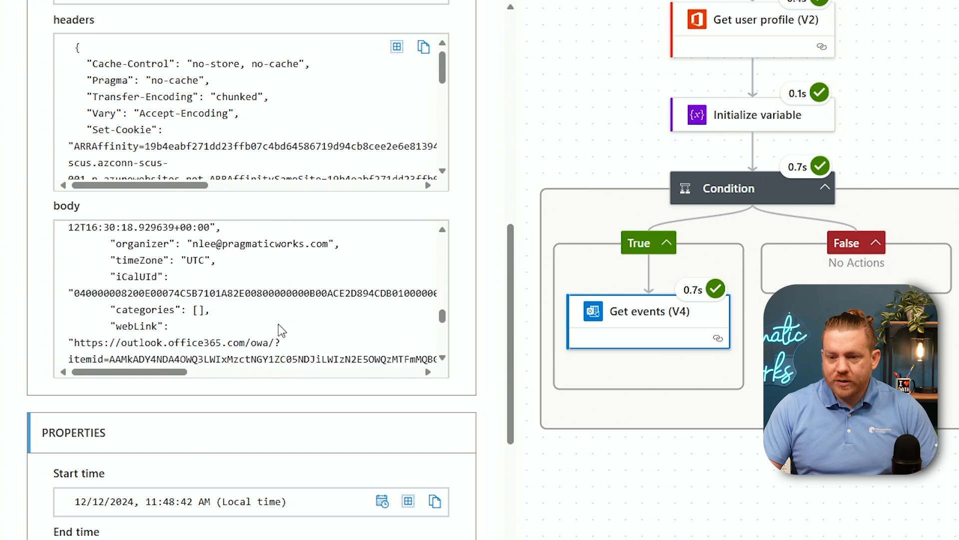
pyautogui.scroll(-10, 231, 320)
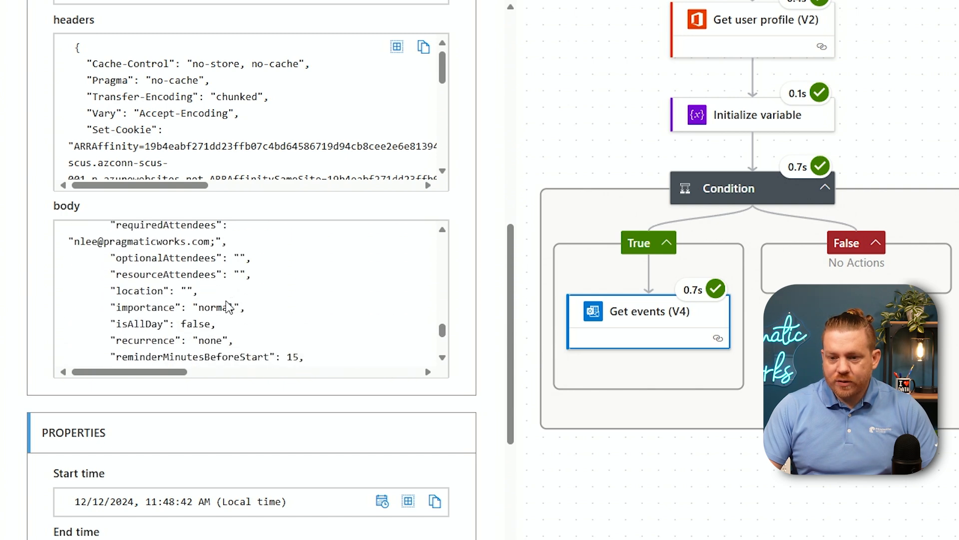
pyautogui.scroll(7, 249, 307)
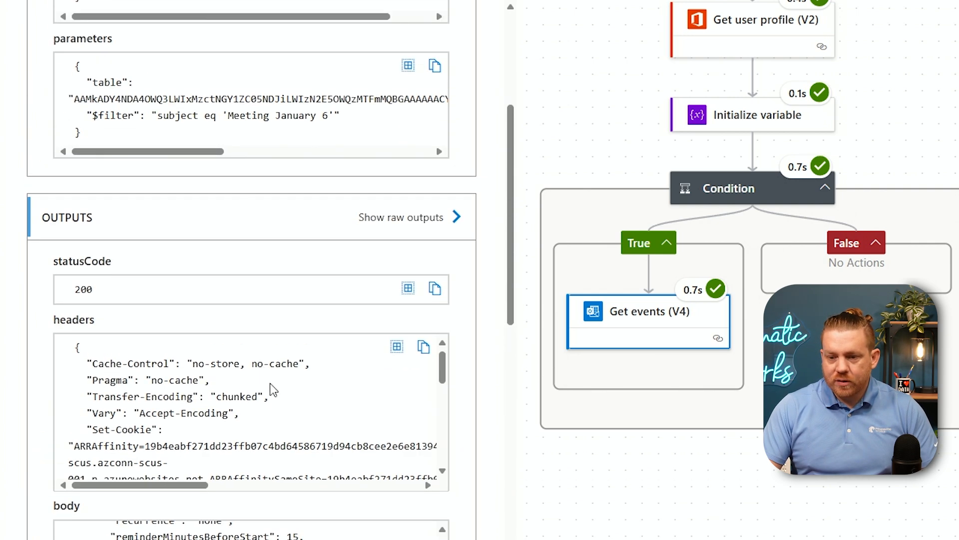
pyautogui.scroll(-3, 255, 350)
pyautogui.scroll(-3, 450, 347)
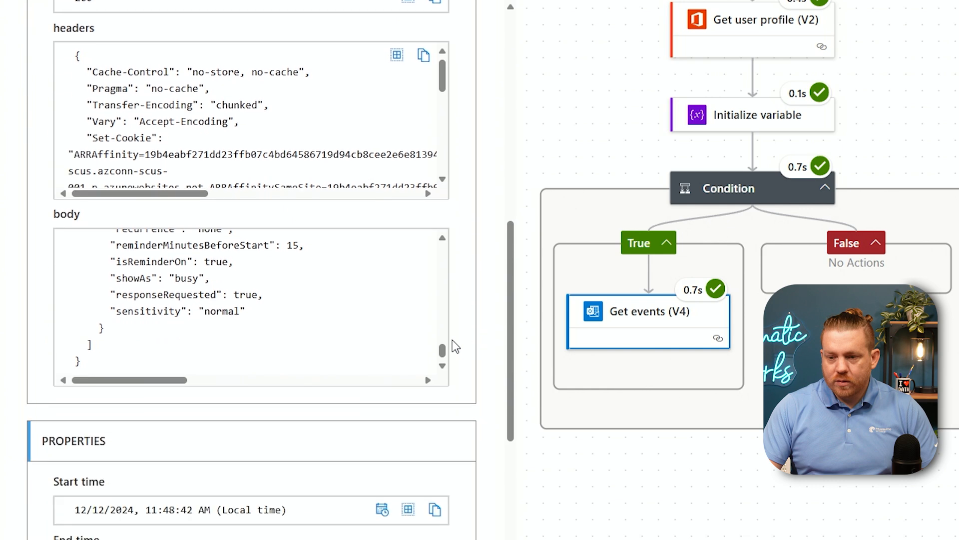
pyautogui.hotkey('ctrl', 'a')
pyautogui.click(208, 298)
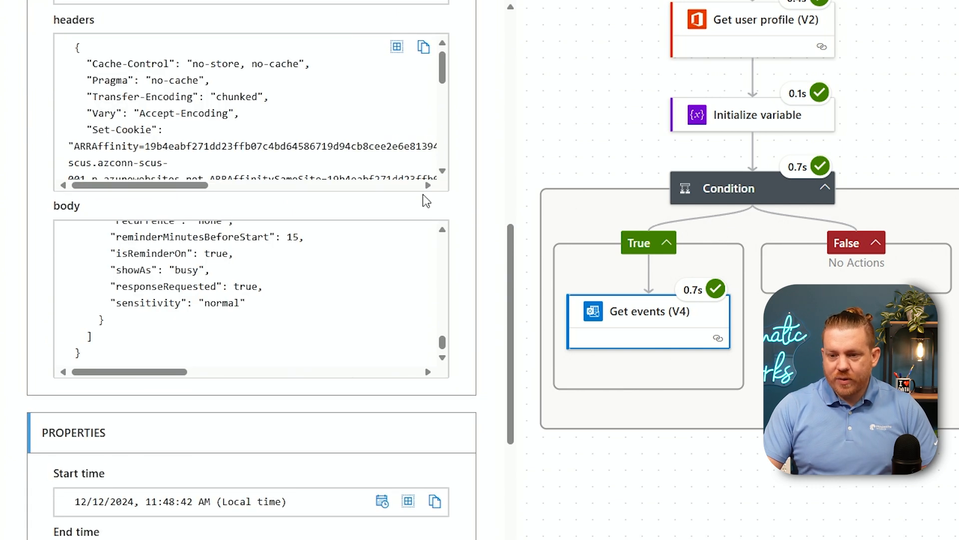
pyautogui.scroll(20, 300, 290)
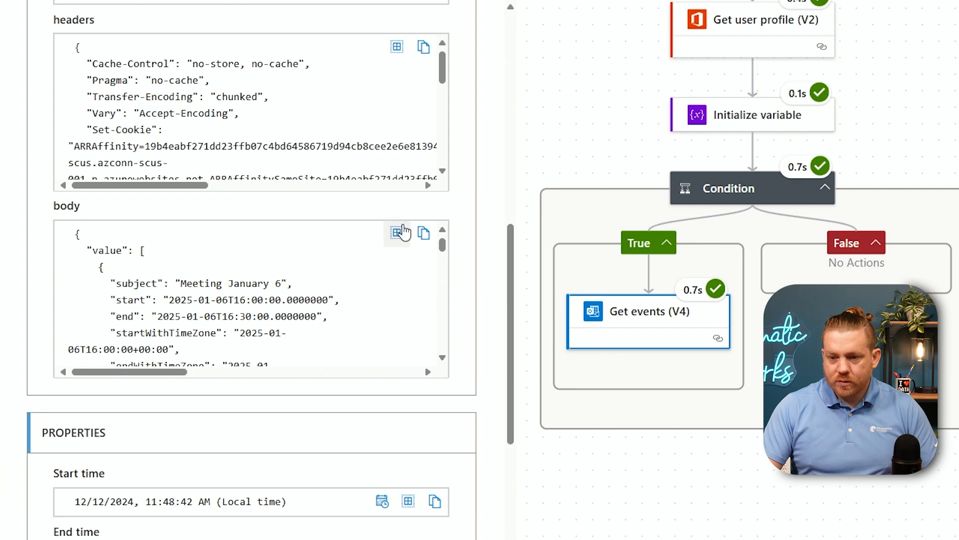
# Step: Copy the body output of "Get events (V4)" into a Notepad window and maximize it to show the whole text
pyautogui.click(424, 232)
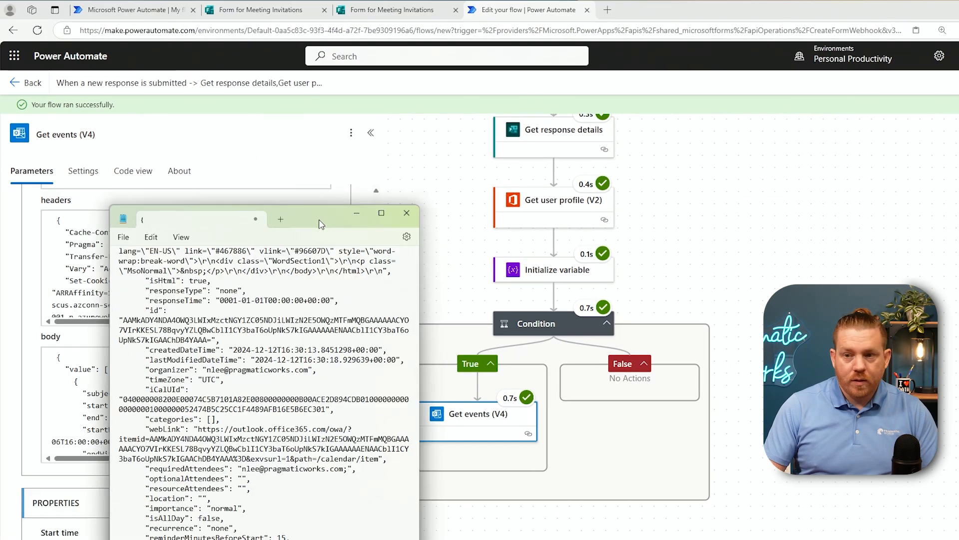
pyautogui.moveTo(319, 219); pyautogui.dragTo(370, 112)
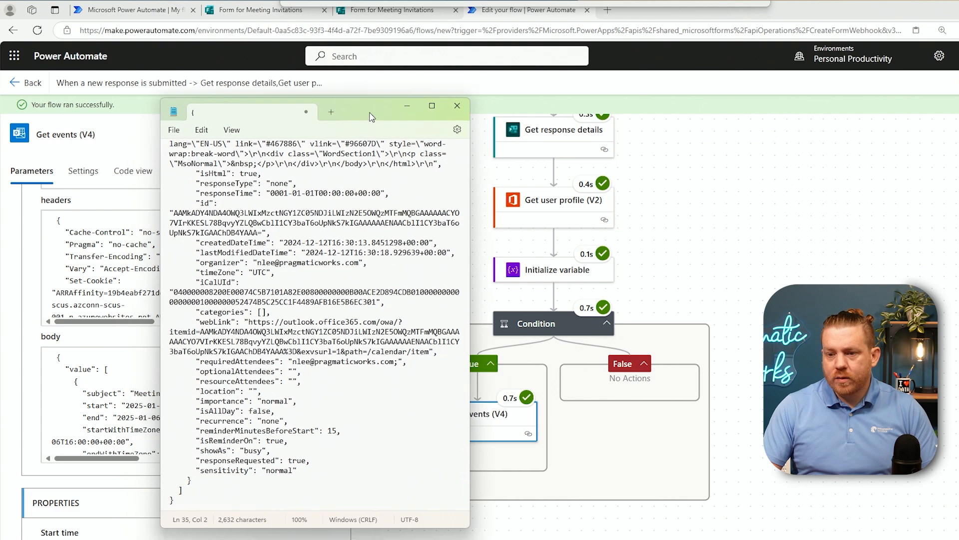
pyautogui.doubleClick(372, 113)
pyautogui.scroll(2, 363, 196)
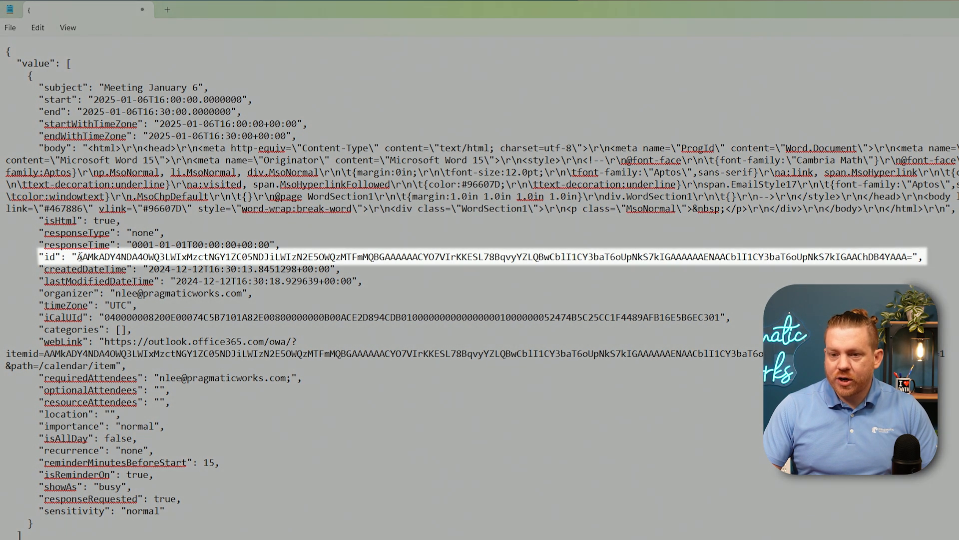
# Step: Copy the "id" value of the "Meeting January 6" event from the pasted output, leaving out the trailing equals sign
pyautogui.moveTo(77, 258); pyautogui.dragTo(915, 263)
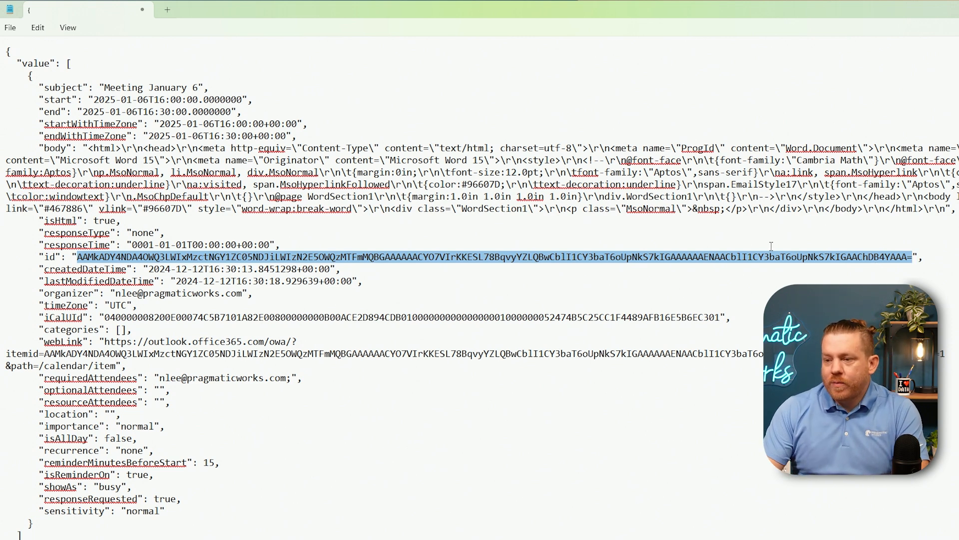
pyautogui.hotkey('shift', 'Left')
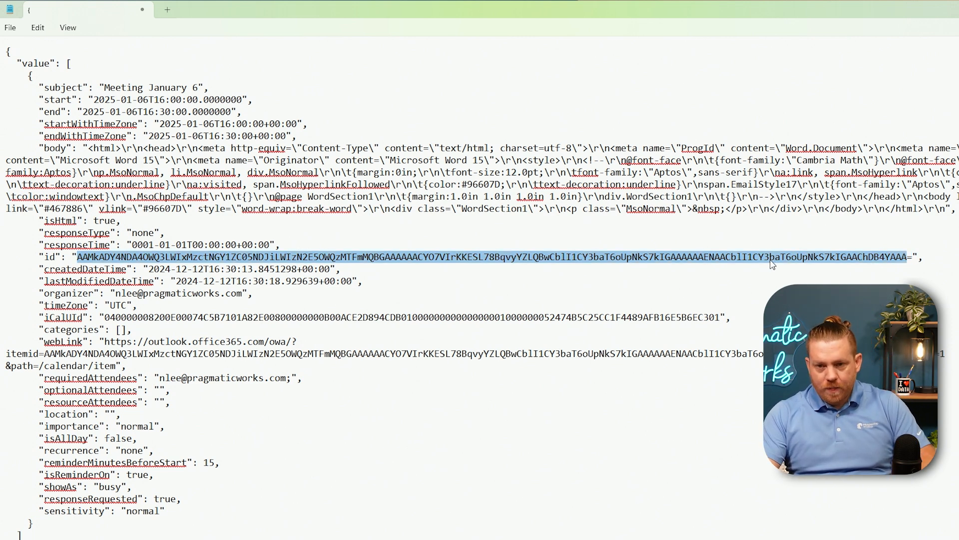
pyautogui.hotkey('ctrl', 'c')
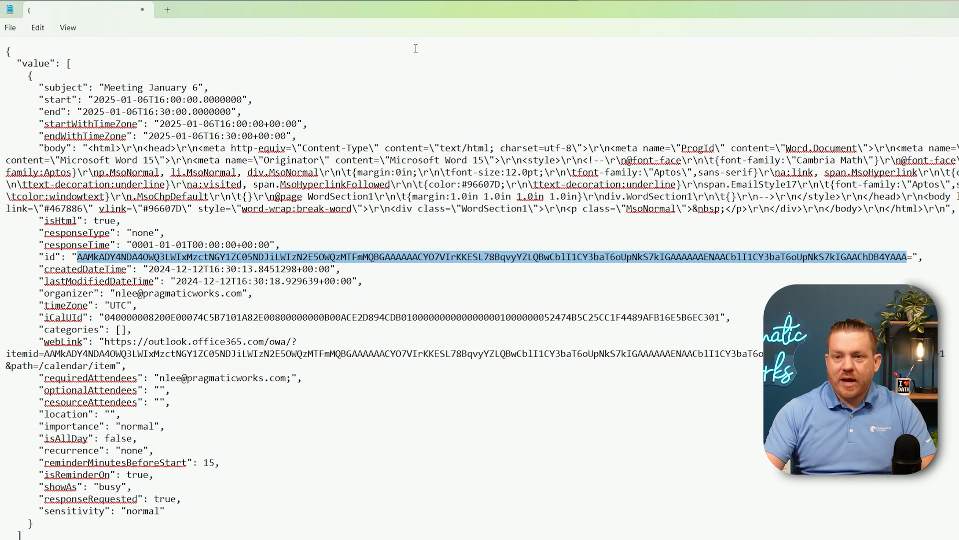
# Step: Start a new Notepad note with the label "January 6th meeting:" followed by the copied event ID
pyautogui.click(166, 10)
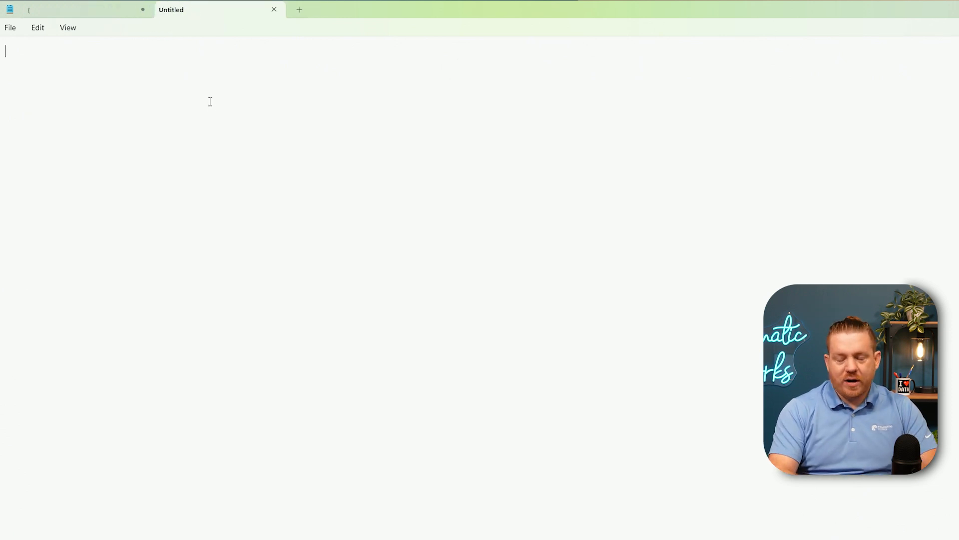
pyautogui.write('jan')
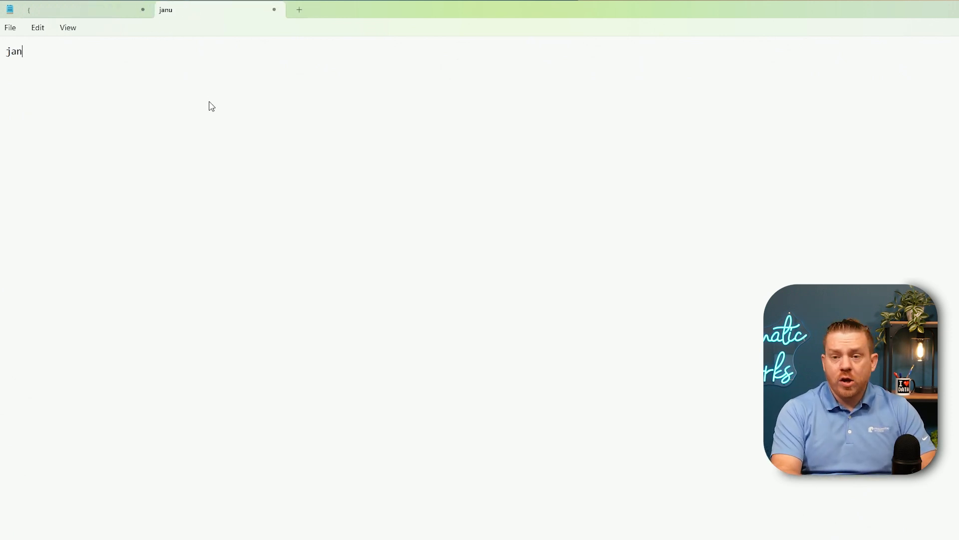
pyautogui.write('uary 6th meeting:')
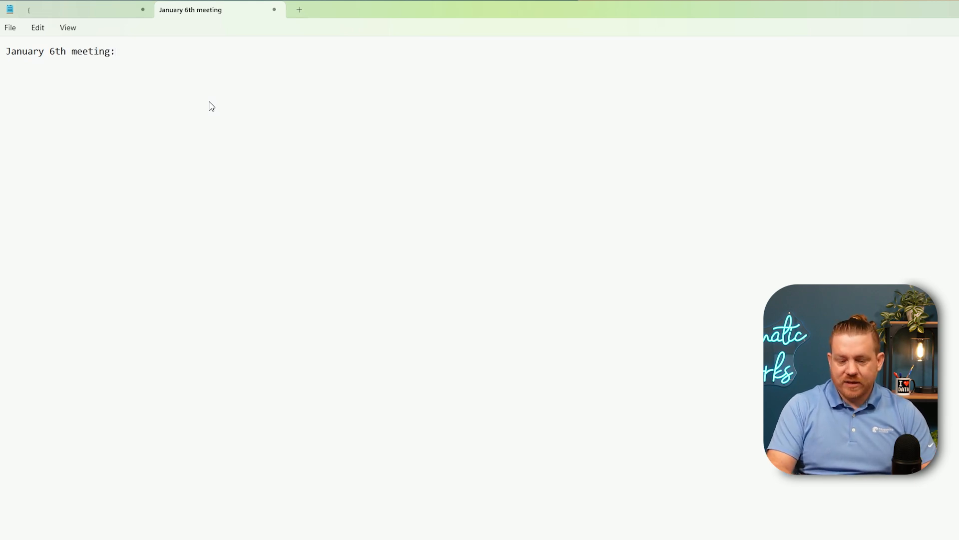
pyautogui.hotkey('ctrl', 'v')
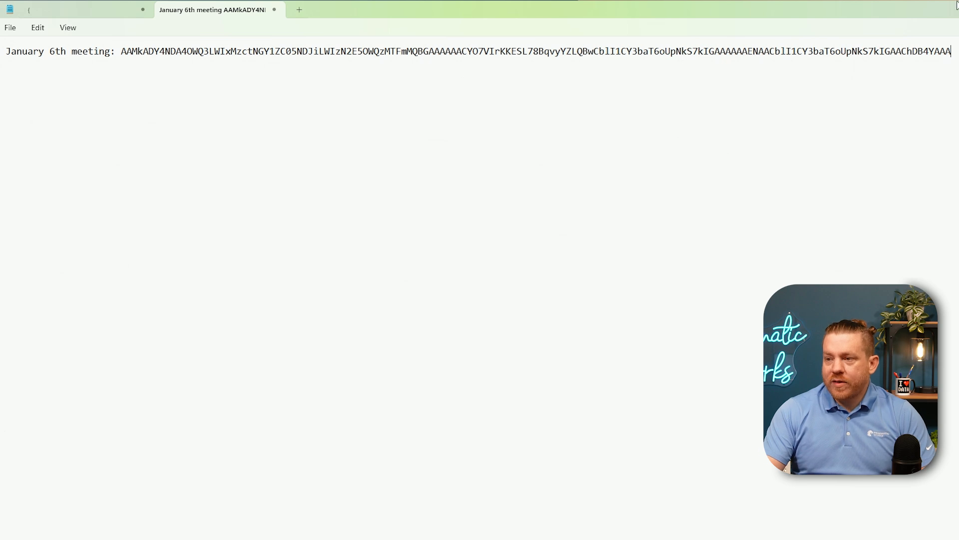
# Step: Minimize Notepad to return to Power Automate, and reopen the flow for editing
pyautogui.click(900, 9)
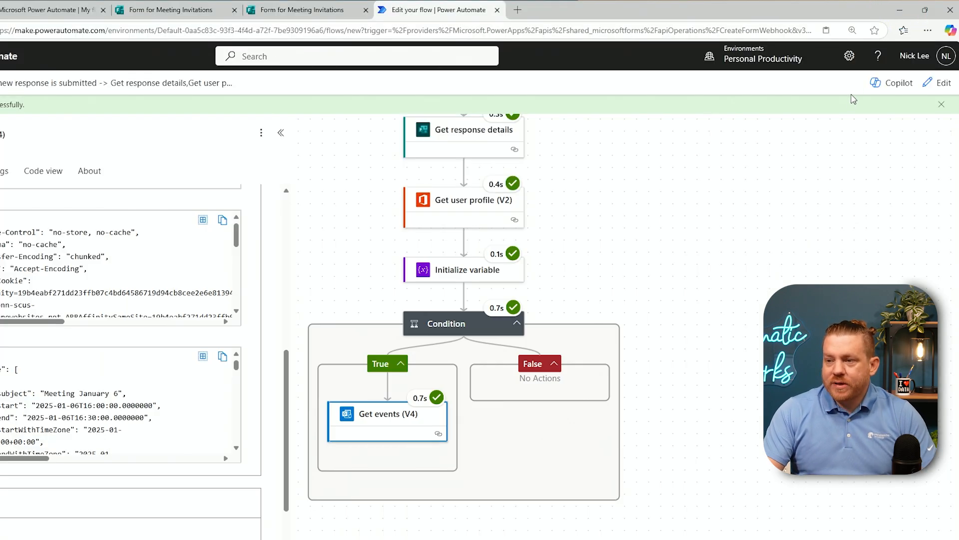
pyautogui.click(941, 84)
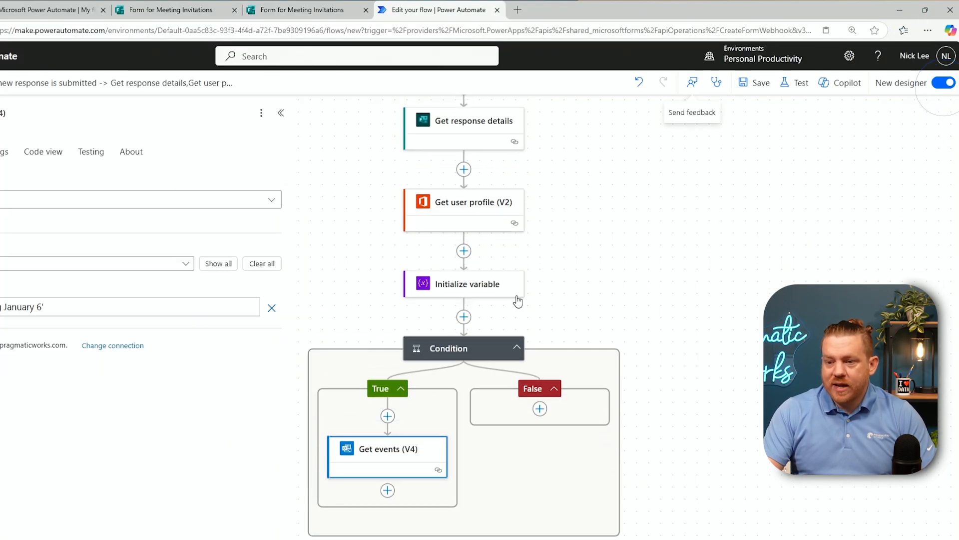
# Step: Add the Office 365 Outlook action "Send an HTTP request" after "Get events (V4)" in the Condition's True branch
pyautogui.scroll(-3, 527, 327)
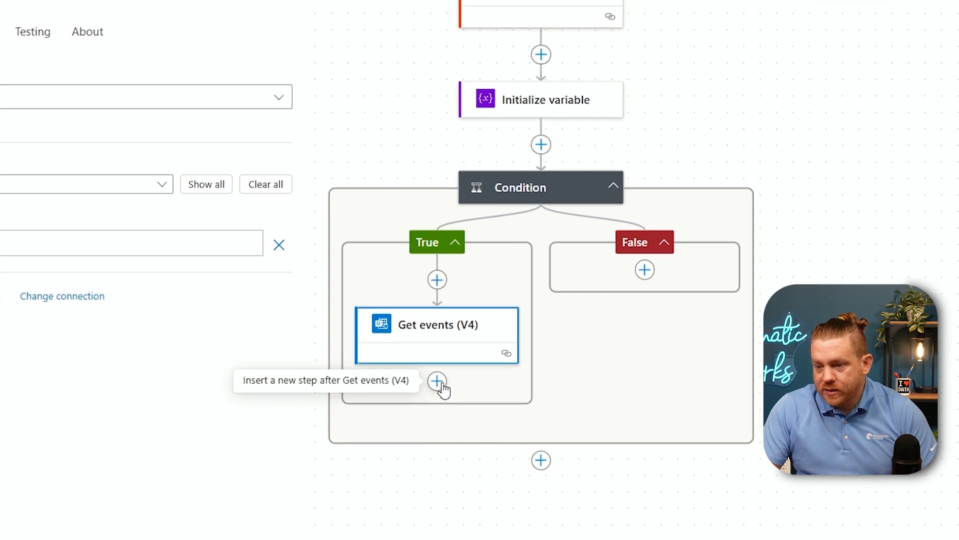
pyautogui.click(441, 385)
pyautogui.click(504, 388)
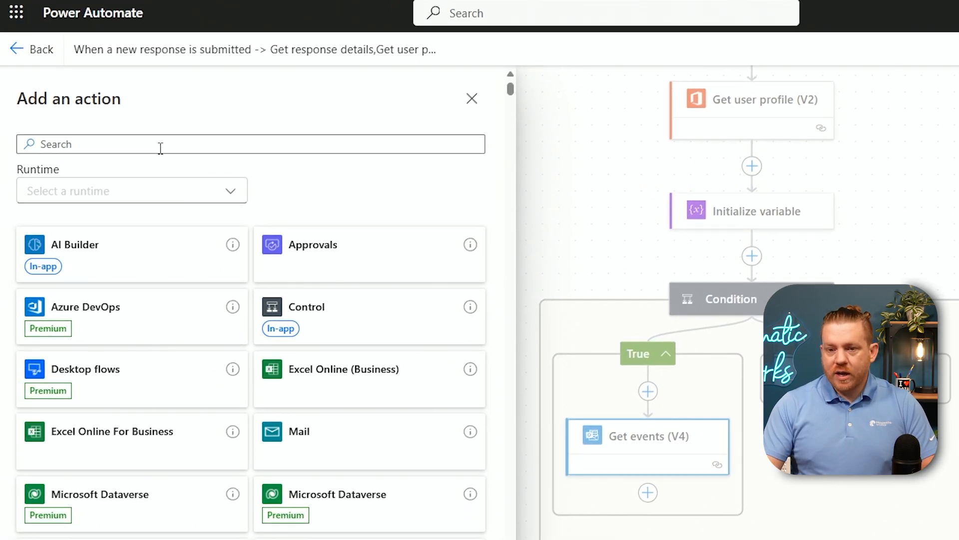
pyautogui.click(159, 151)
pyautogui.write('send ')
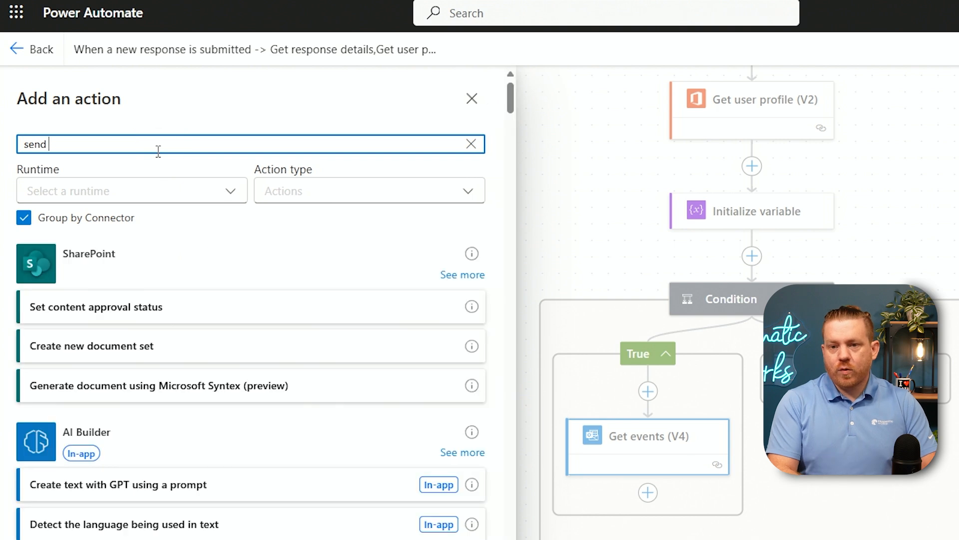
pyautogui.write('an http')
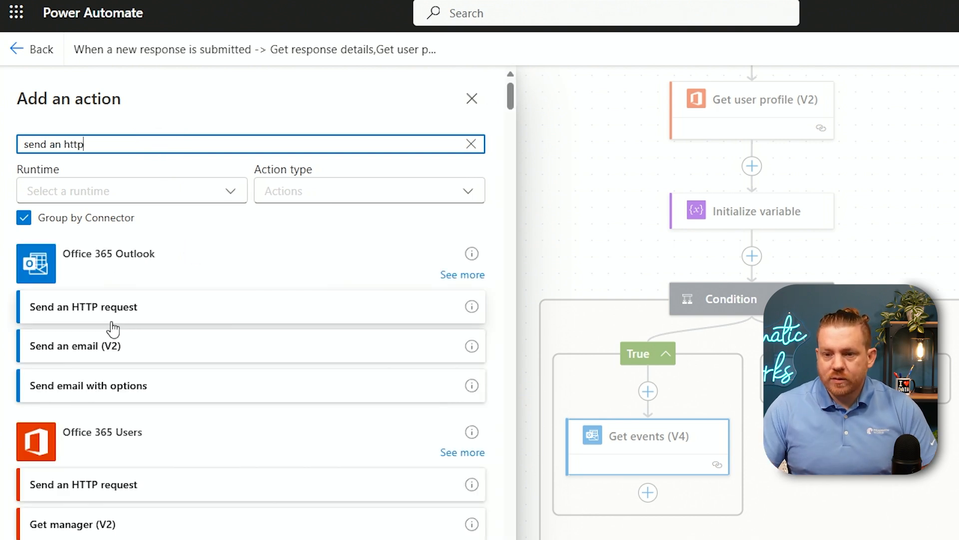
pyautogui.click(173, 309)
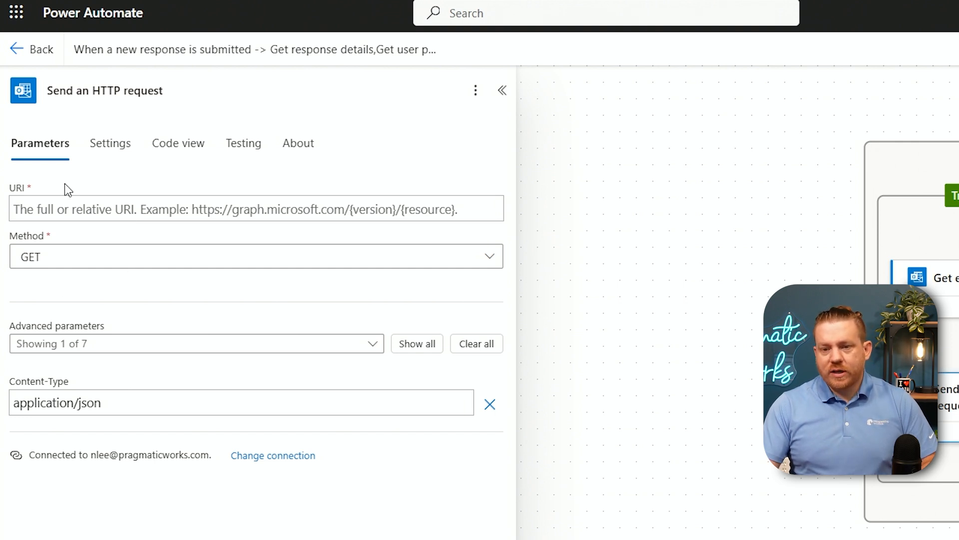
pyautogui.click(92, 213)
pyautogui.hotkey('ctrl', 'v')
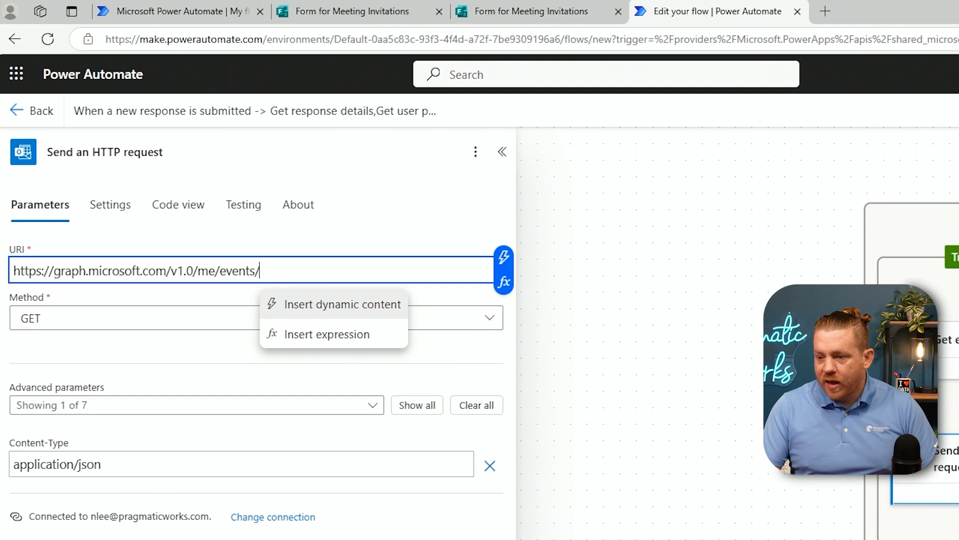
pyautogui.hotkey('alt', 'Tab')
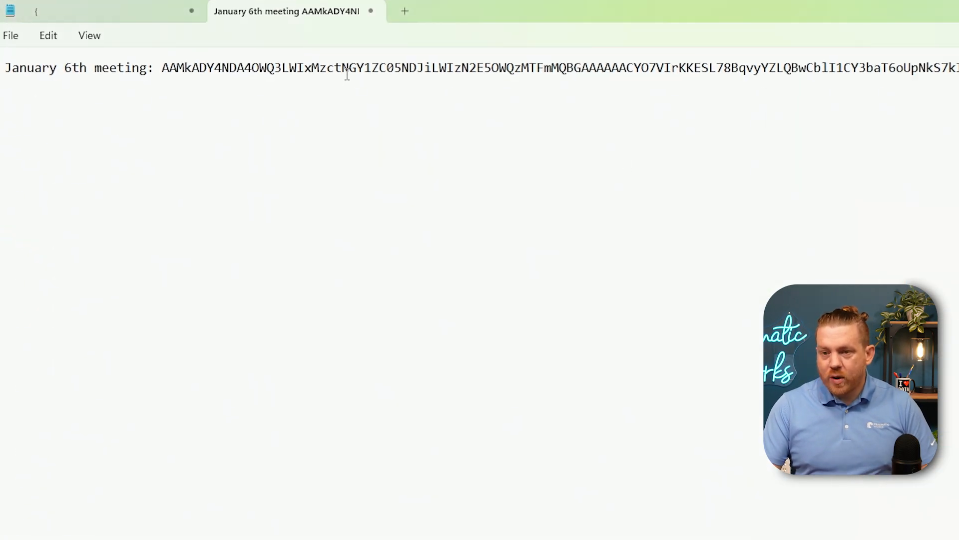
pyautogui.doubleClick(347, 69)
pyautogui.hotkey('ctrl', 'c')
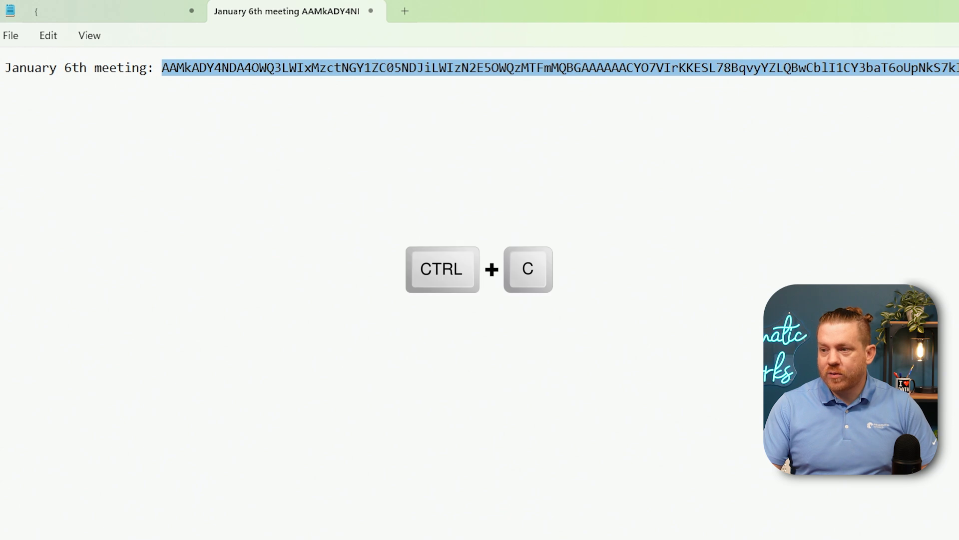
pyautogui.hotkey('alt', 'Tab')
pyautogui.hotkey('ctrl', 'v')
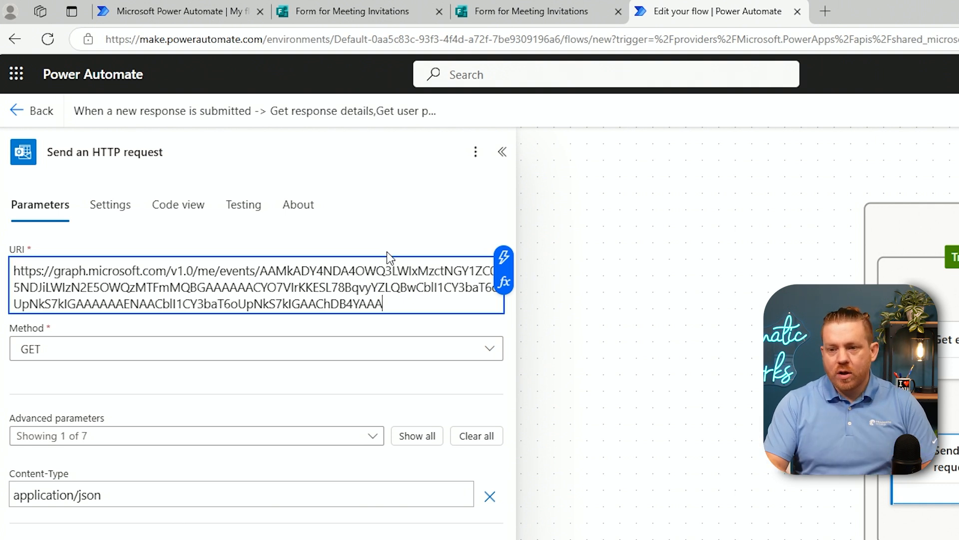
# Step: Complete the request URI by appending "=?select=attendees" after the event ID, and close the action's settings
pyautogui.write('=')
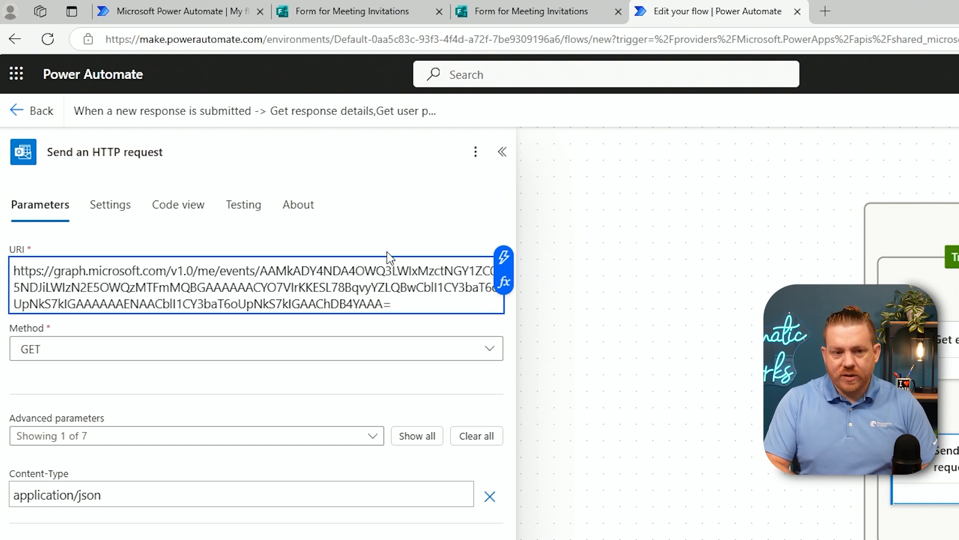
pyautogui.write('?')
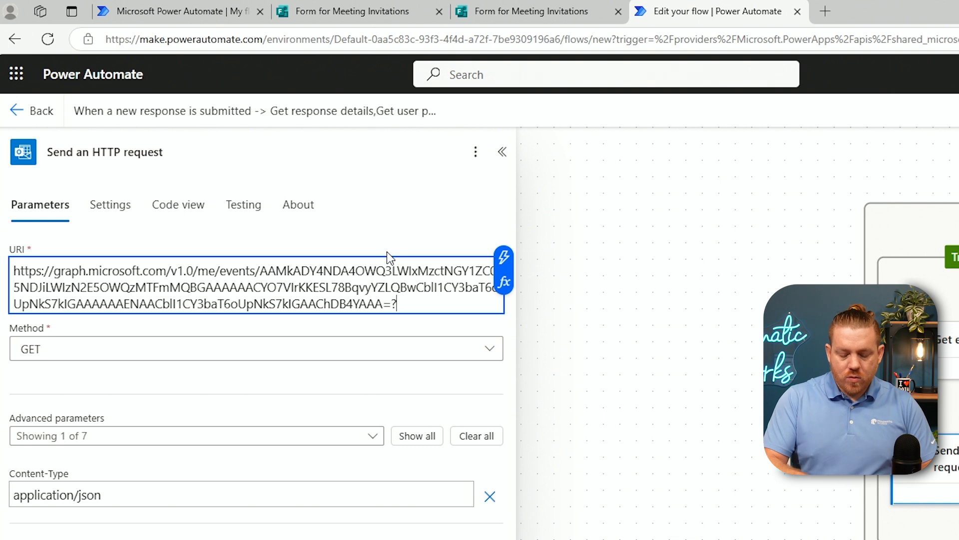
pyautogui.write('select')
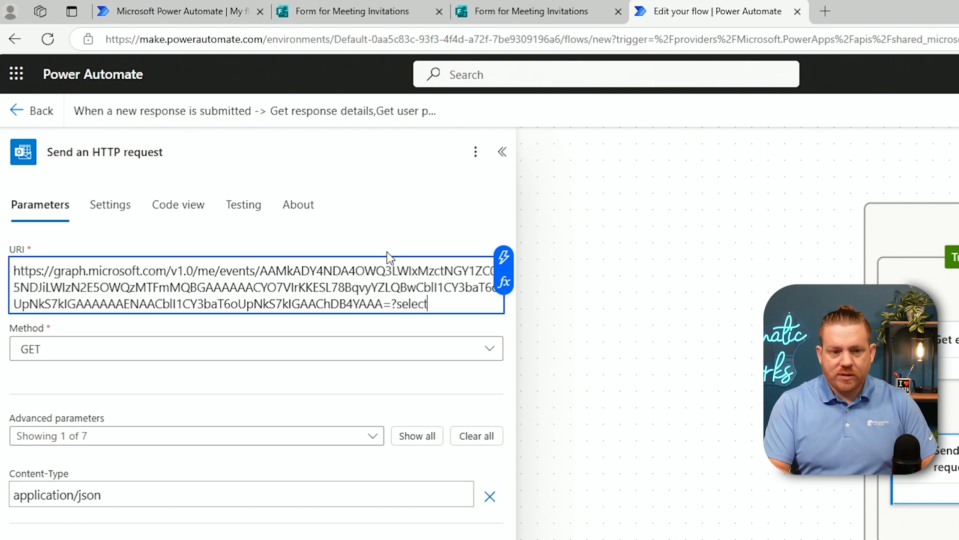
pyautogui.write('=a')
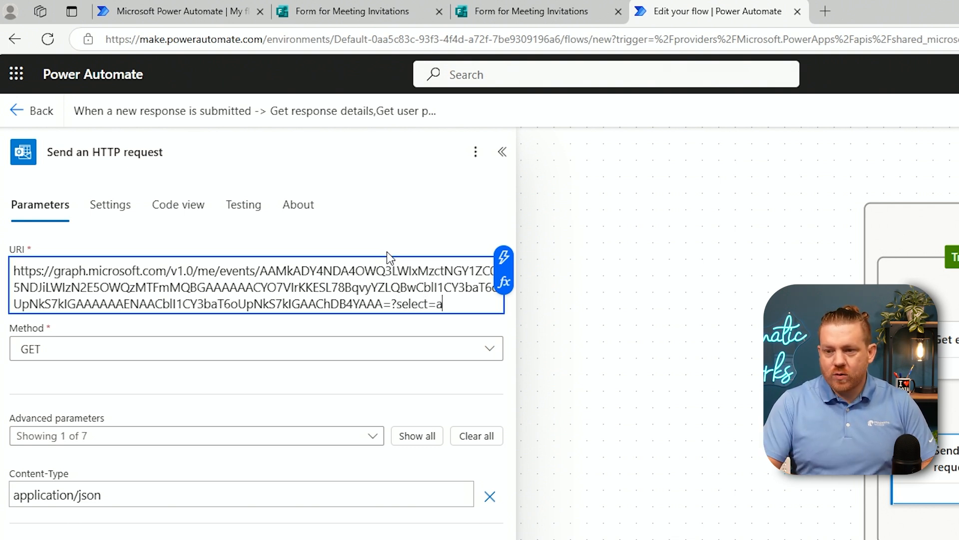
pyautogui.write('ttendee')
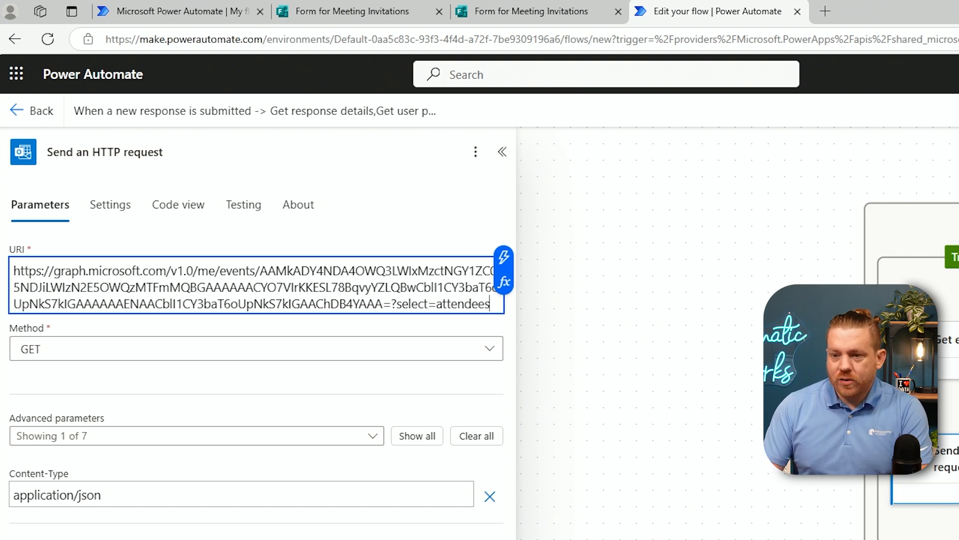
pyautogui.click(741, 505)
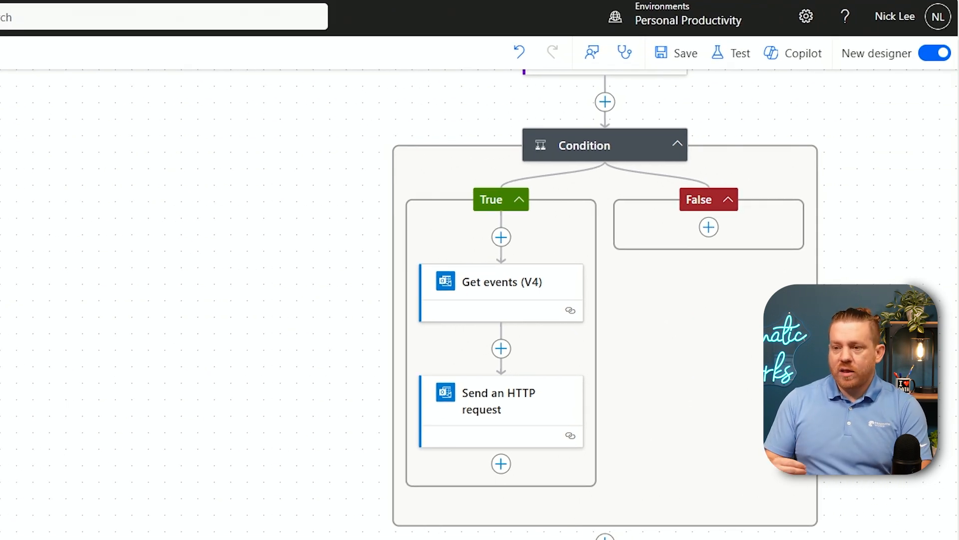
# Step: Add a "Set variable" action after "Send an HTTP request" in the True branch and choose var_attendee as its variable
pyautogui.click(502, 464)
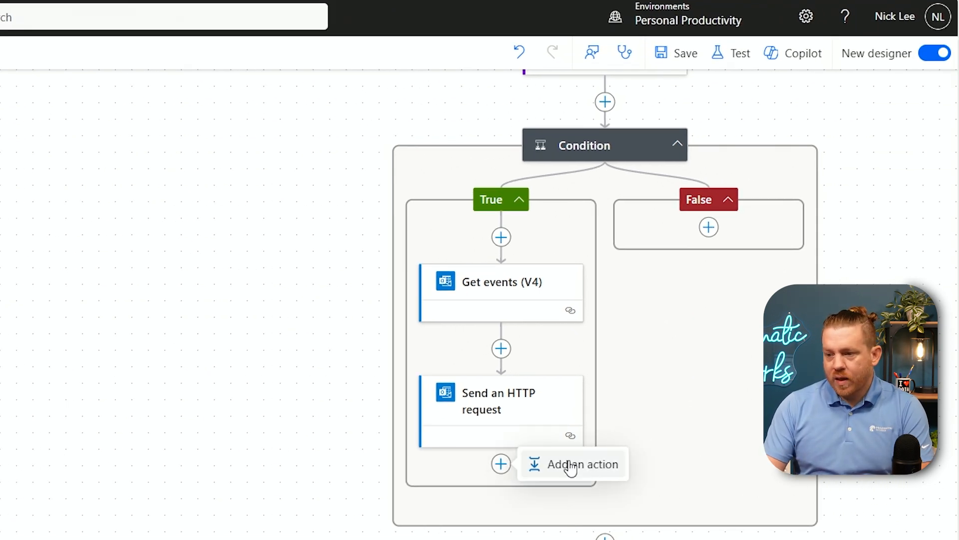
pyautogui.click(570, 462)
pyautogui.write('set varia')
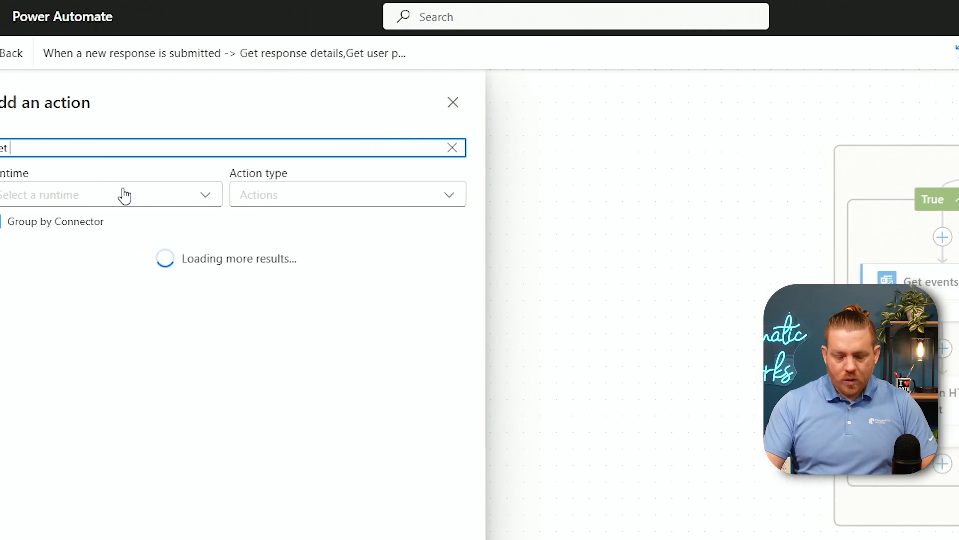
pyautogui.write('ble')
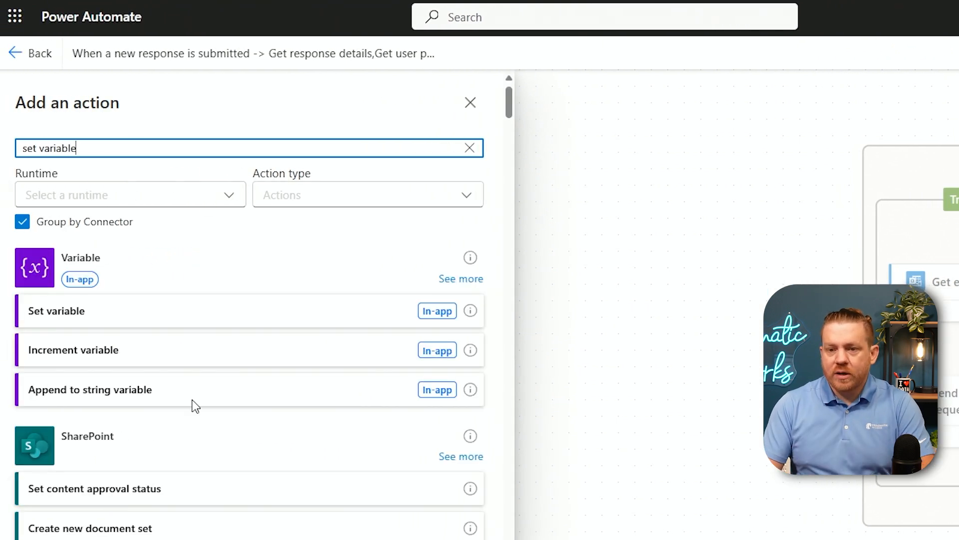
pyautogui.click(170, 316)
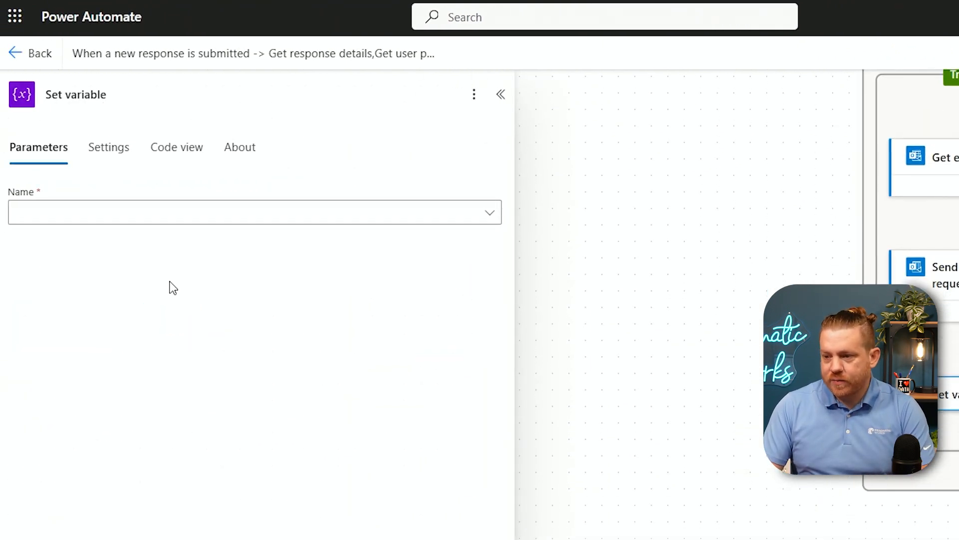
pyautogui.click(413, 220)
pyautogui.click(276, 244)
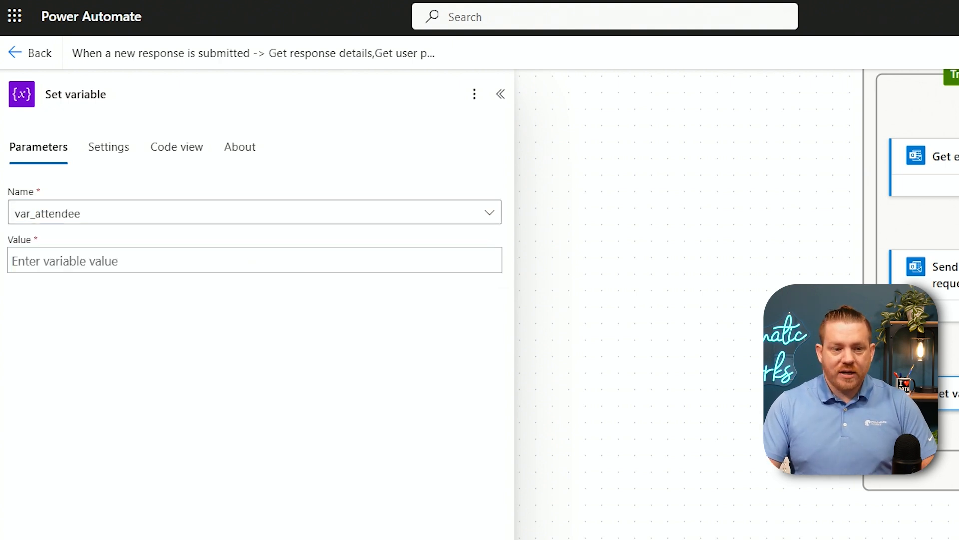
pyautogui.click(197, 265)
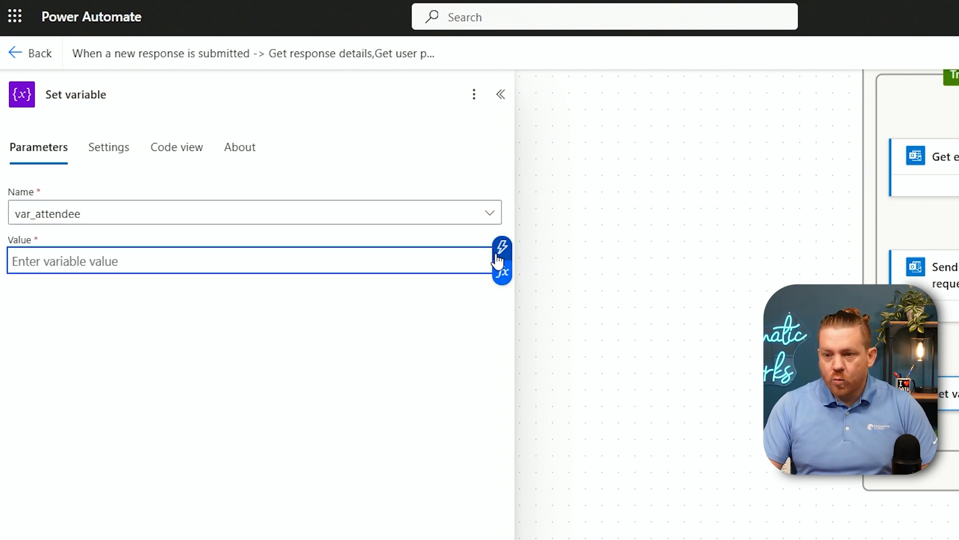
pyautogui.click(499, 255)
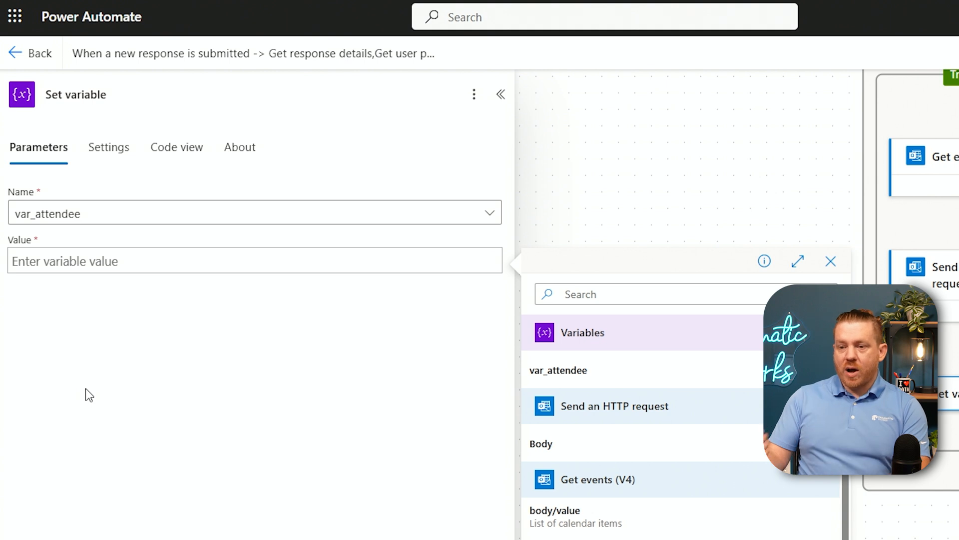
pyautogui.click(591, 453)
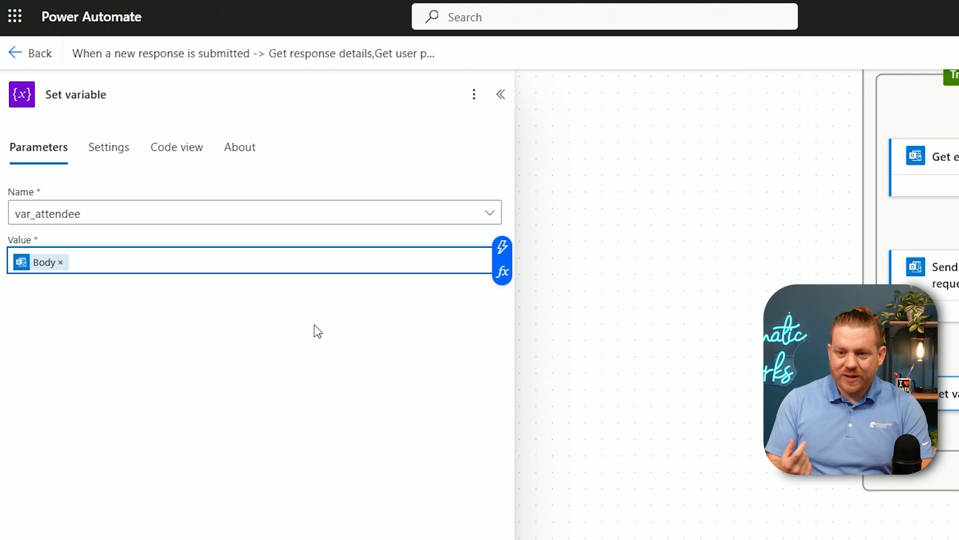
pyautogui.press('BackSpace')
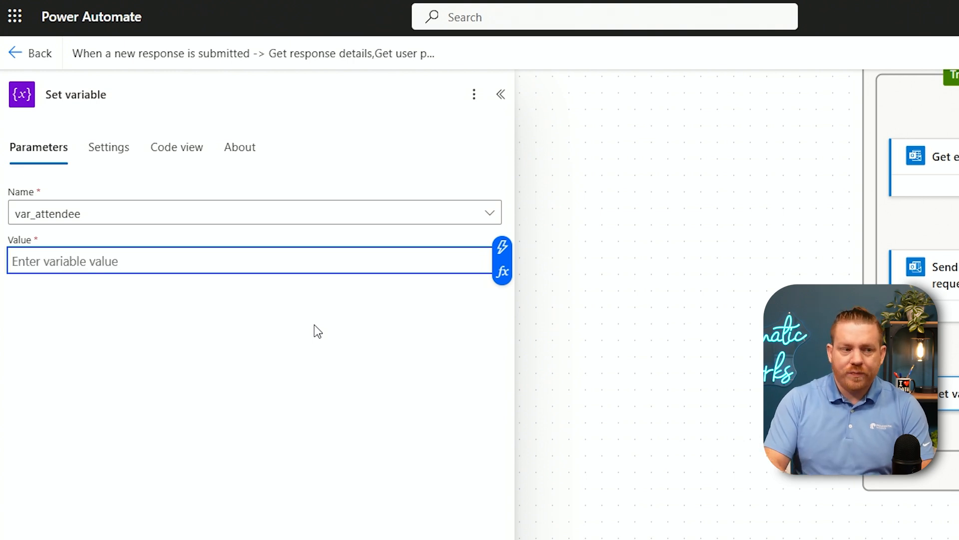
# Step: Set the value of var_attendee to the expression body('Send_an_HTTP_request')?['attendees'] and close the action's settings
pyautogui.click(505, 274)
pyautogui.click(645, 393)
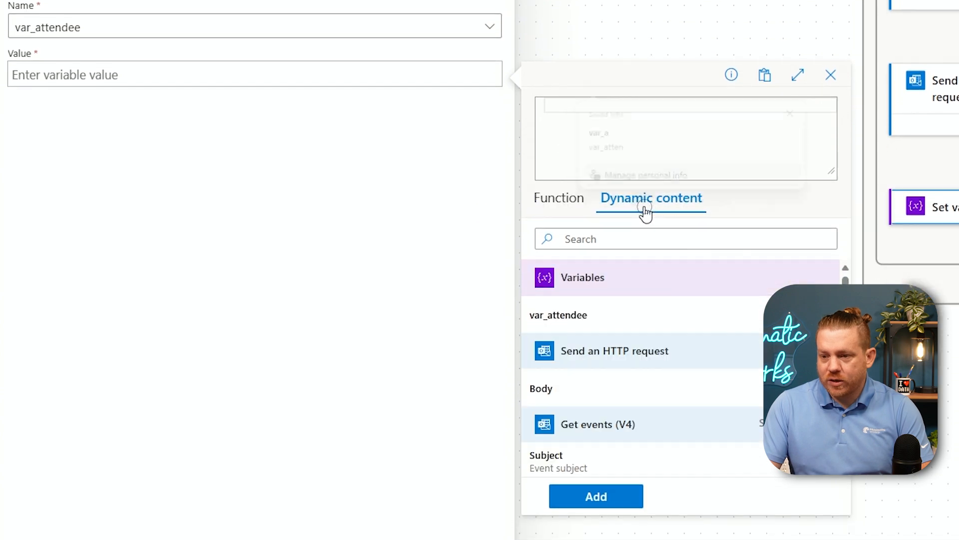
pyautogui.click(595, 392)
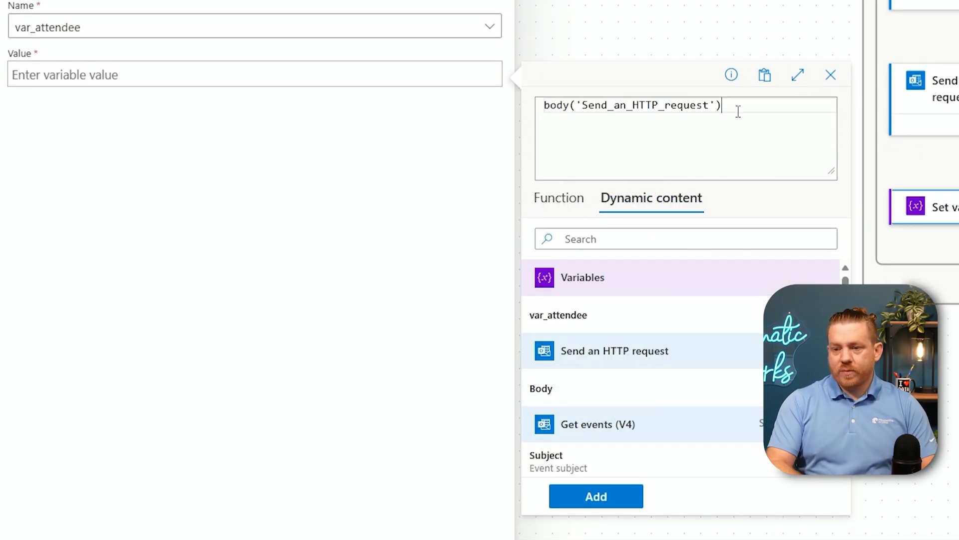
pyautogui.write('?')
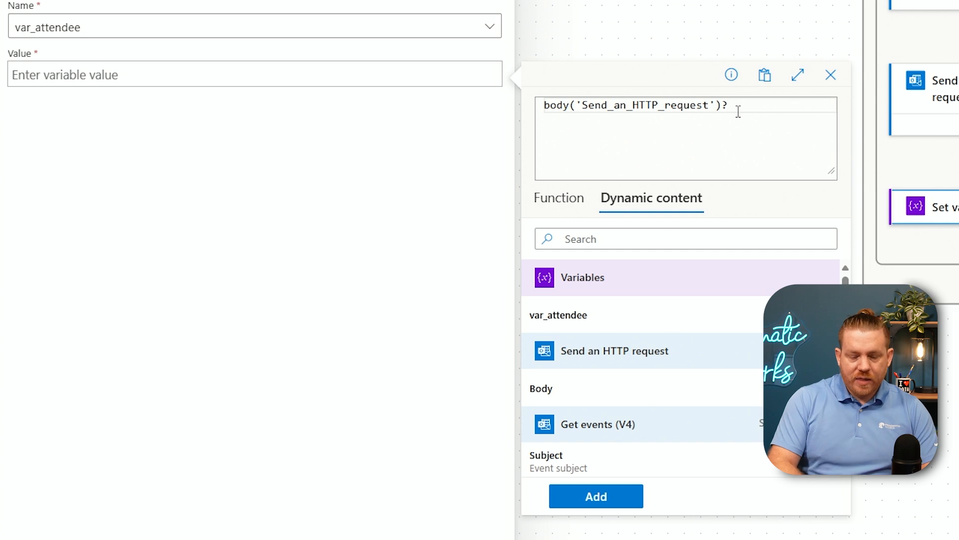
pyautogui.write("['")
pyautogui.write('attendee')
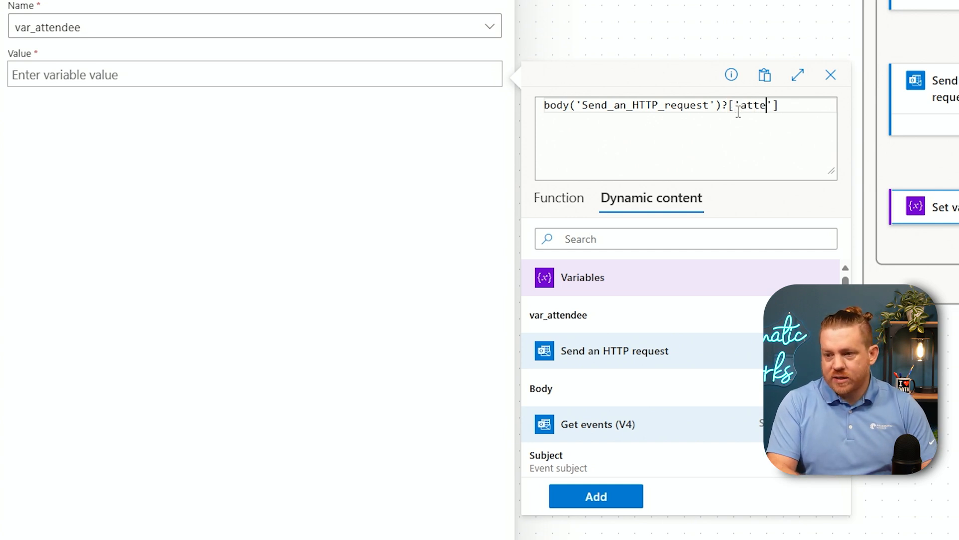
pyautogui.write('s')
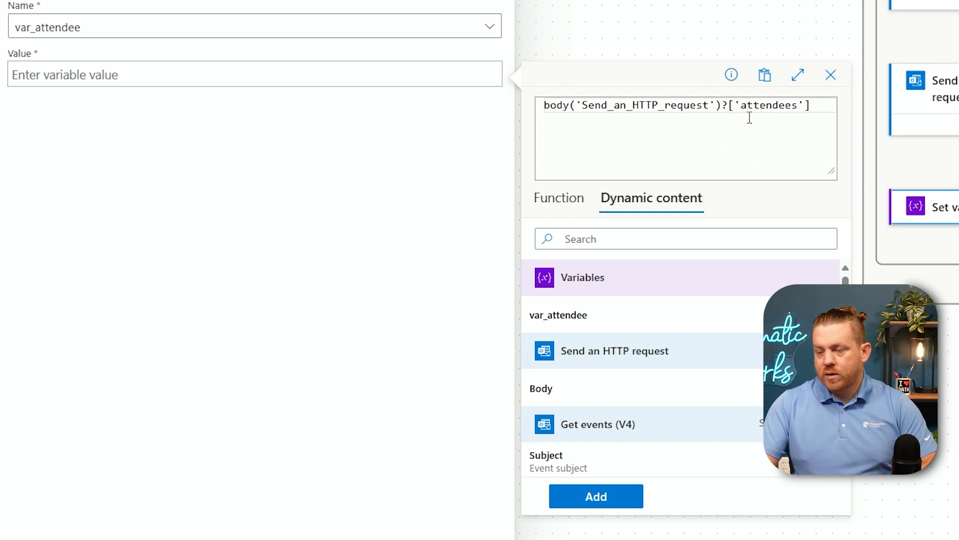
pyautogui.click(813, 107)
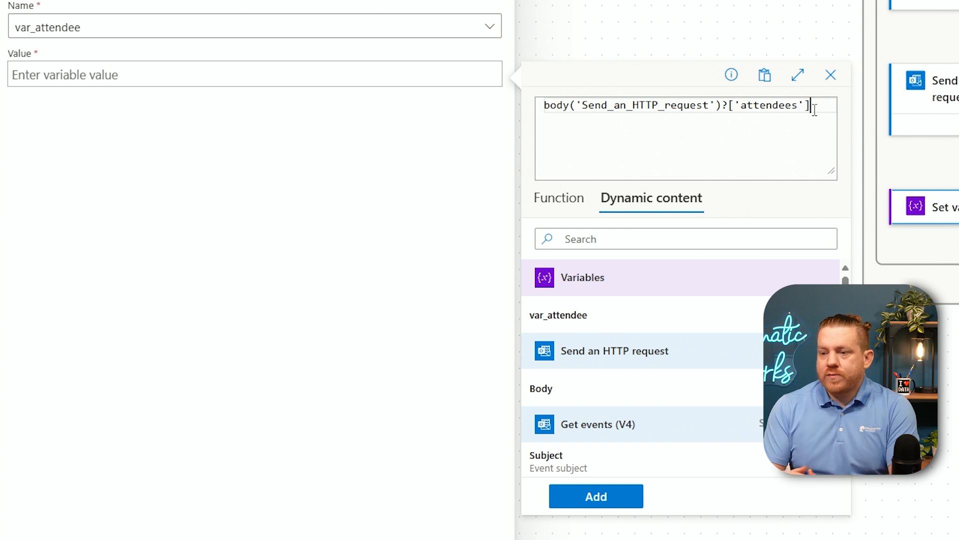
pyautogui.click(606, 496)
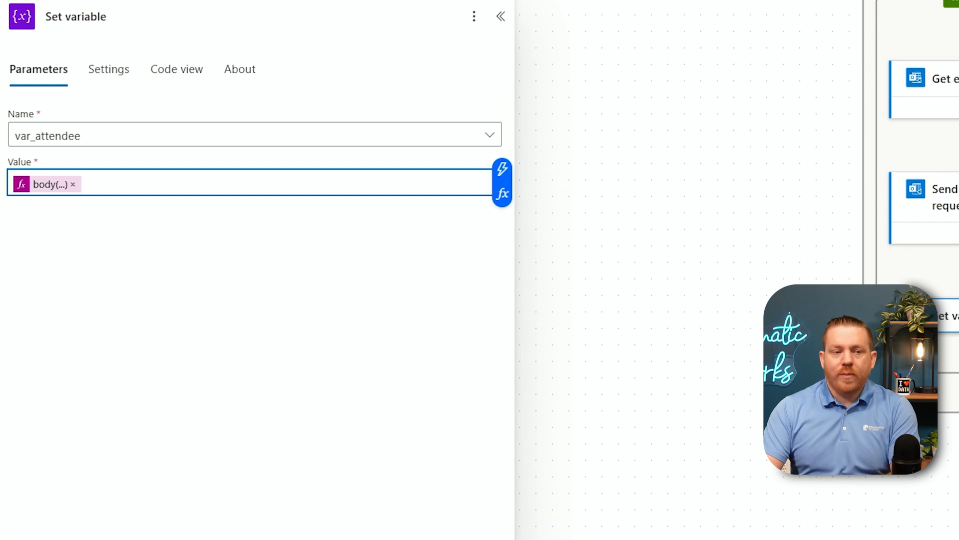
pyautogui.click(697, 299)
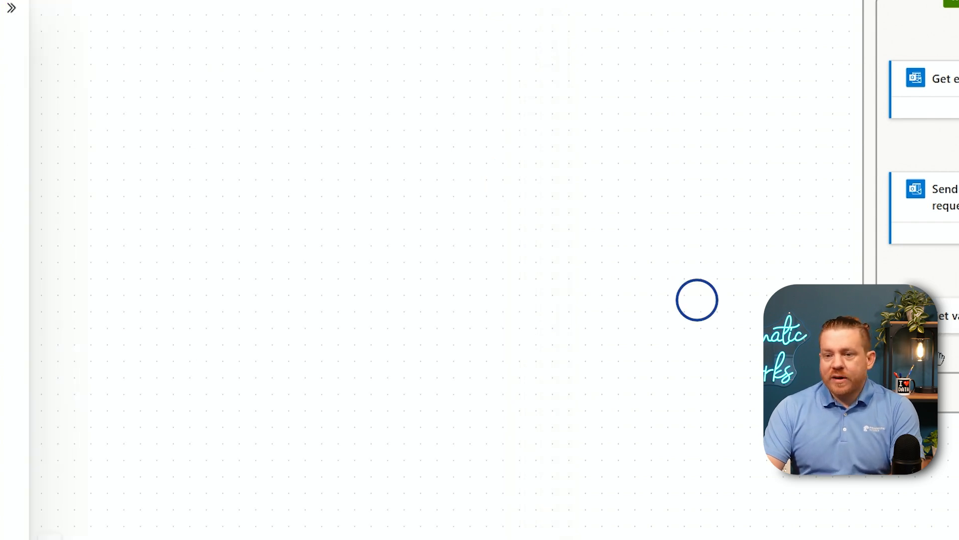
# Step: Add an "Append to array variable" action after "Set variable" in the True branch and choose var_attendee as its variable
pyautogui.click(587, 357)
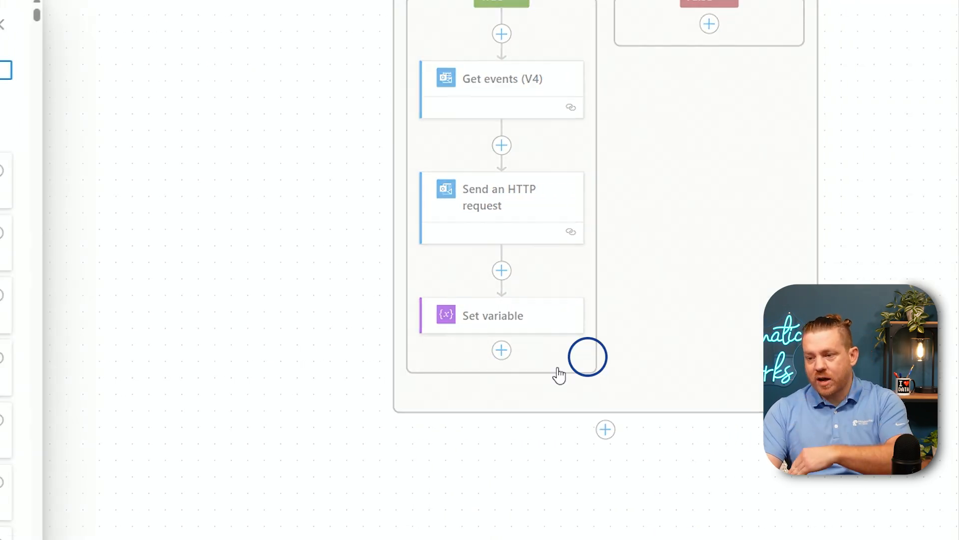
pyautogui.write('ap')
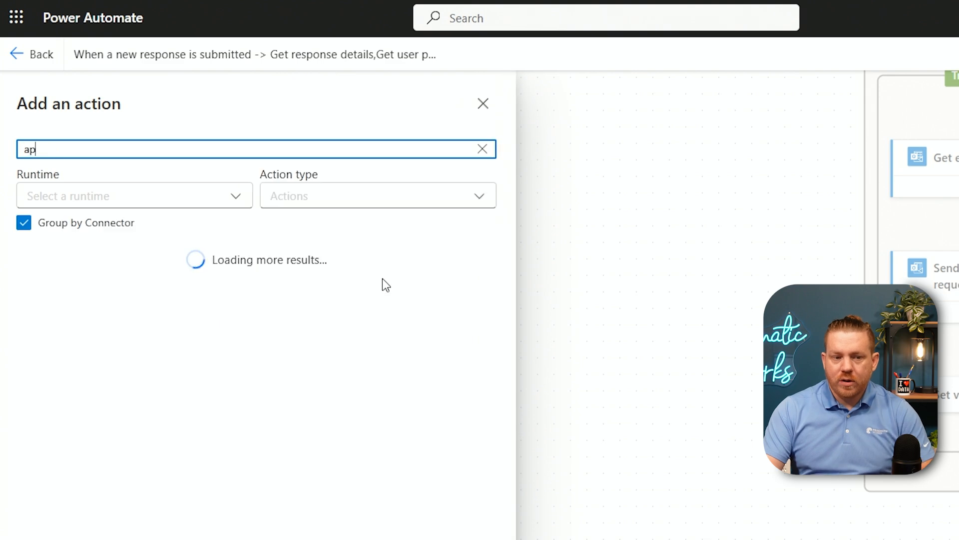
pyautogui.write('pend')
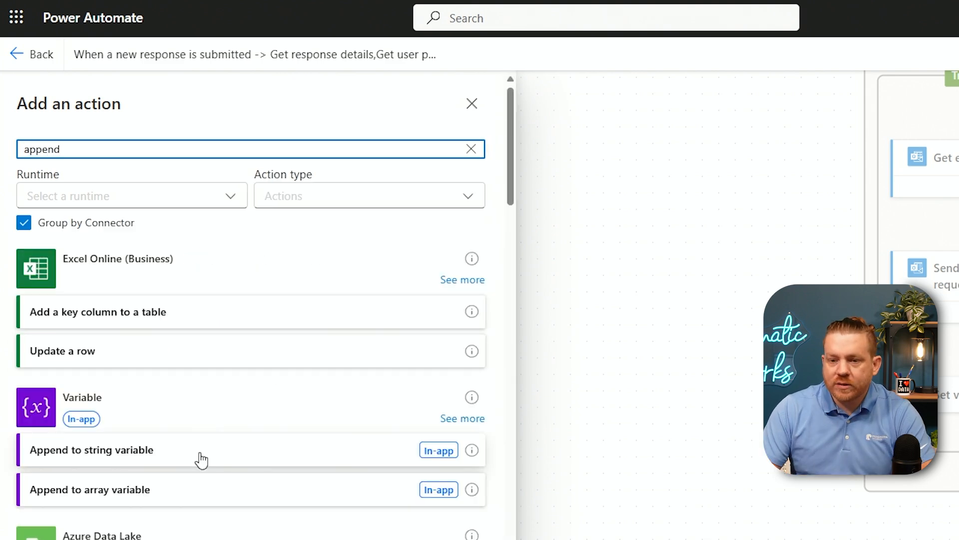
pyautogui.click(199, 488)
pyautogui.click(193, 213)
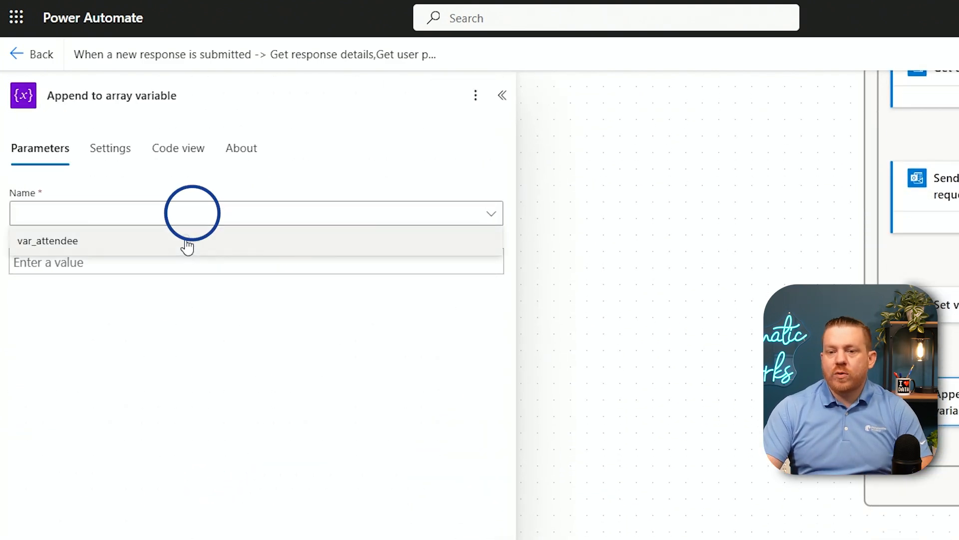
pyautogui.click(186, 241)
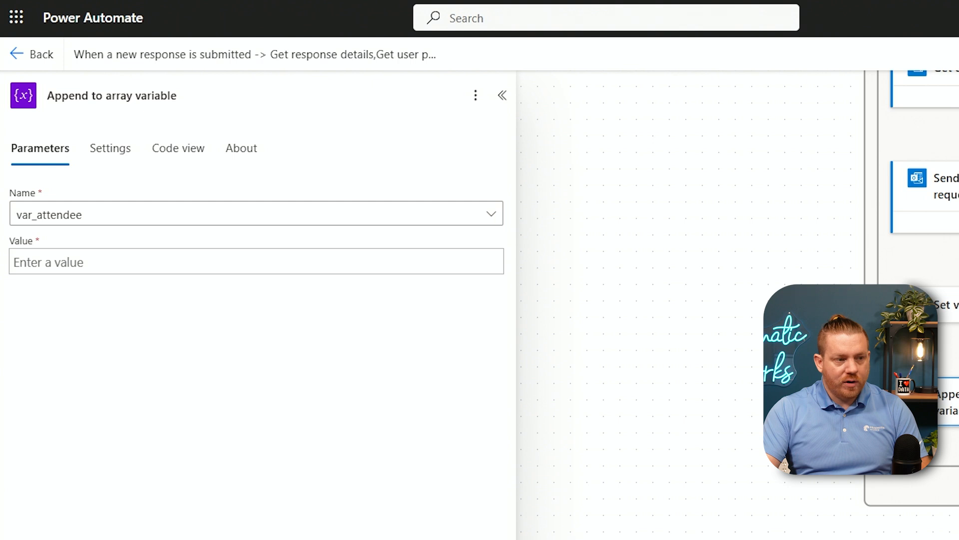
# Step: Enter a JSON attendee value: type "required", status with response "none" and time "0001-01-01T00:00:00Z", and emailAddress with empty name and address
pyautogui.click(122, 259)
pyautogui.write('{   "type": "required",   "status": {     "response": "none",     "time": "0001-01-01T00:00:00Z"   },   "emailAddress": {     "name": "",     "address": ""   } }')
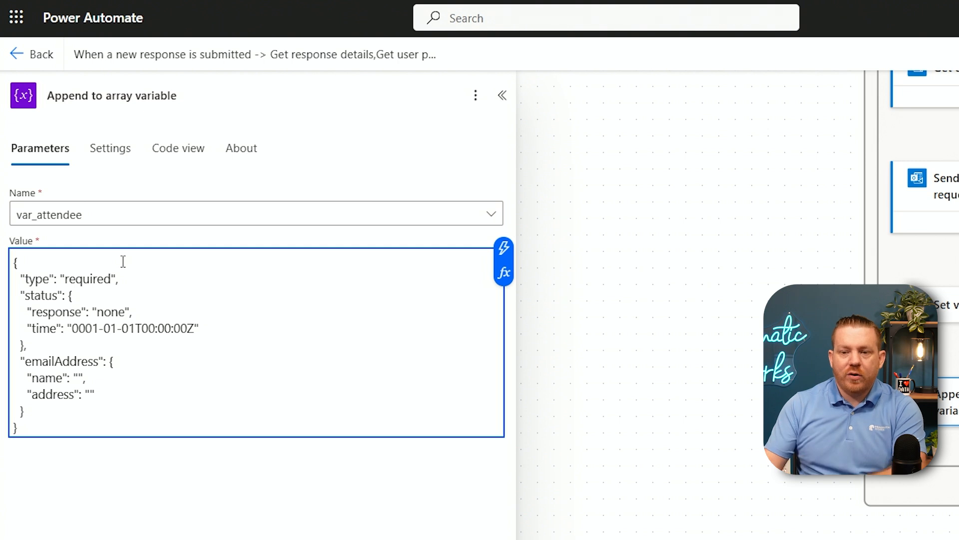
# Step: Insert the Display Name dynamic content from Get user profile (V2) between the quotes of the "name" property
pyautogui.click(80, 379)
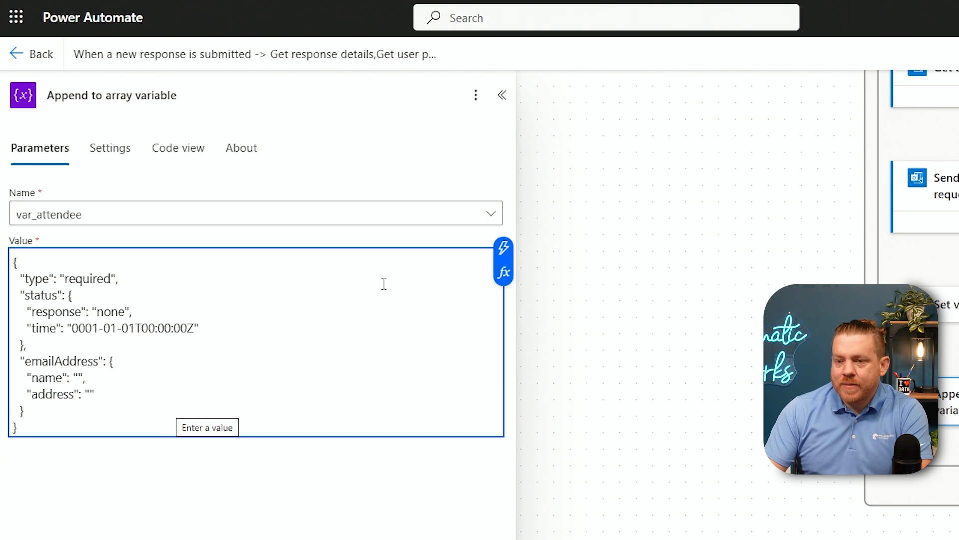
pyautogui.click(504, 249)
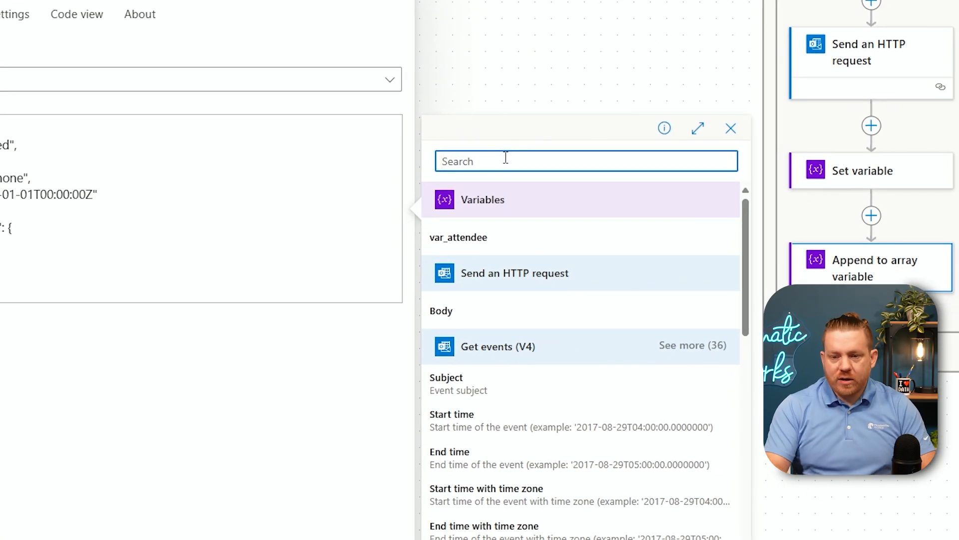
pyautogui.write('name')
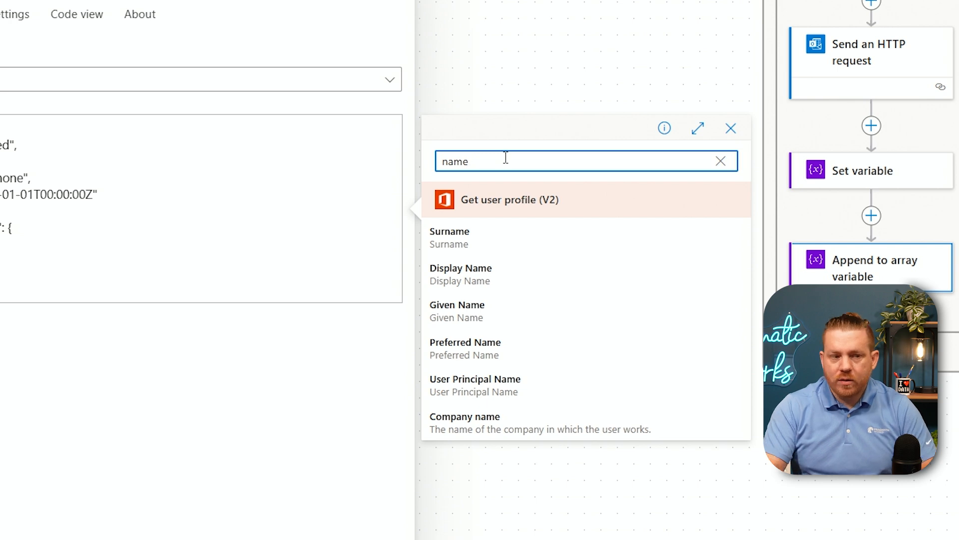
pyautogui.press('BackSpace')
pyautogui.press('BackSpace')
pyautogui.press('BackSpace')
pyautogui.press('BackSpace')
pyautogui.write('d')
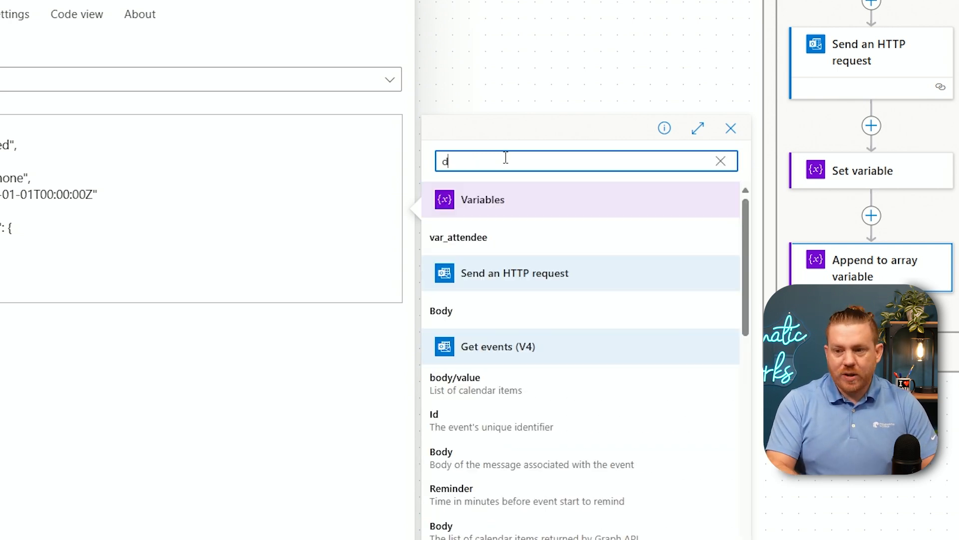
pyautogui.write('ispl')
pyautogui.click(509, 235)
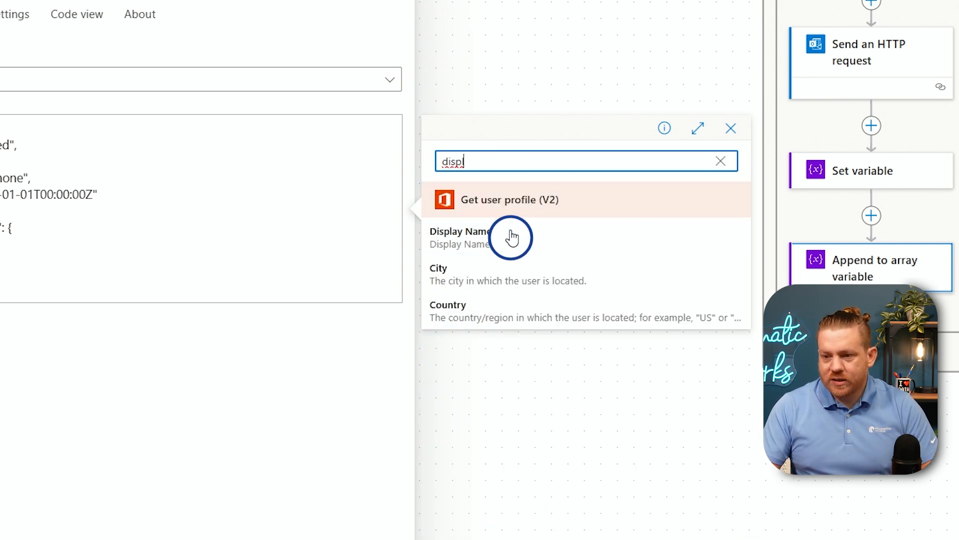
# Step: Insert the Mail dynamic content from Get user profile (V2) between the quotes of "address", and close the action's settings
pyautogui.click(46, 266)
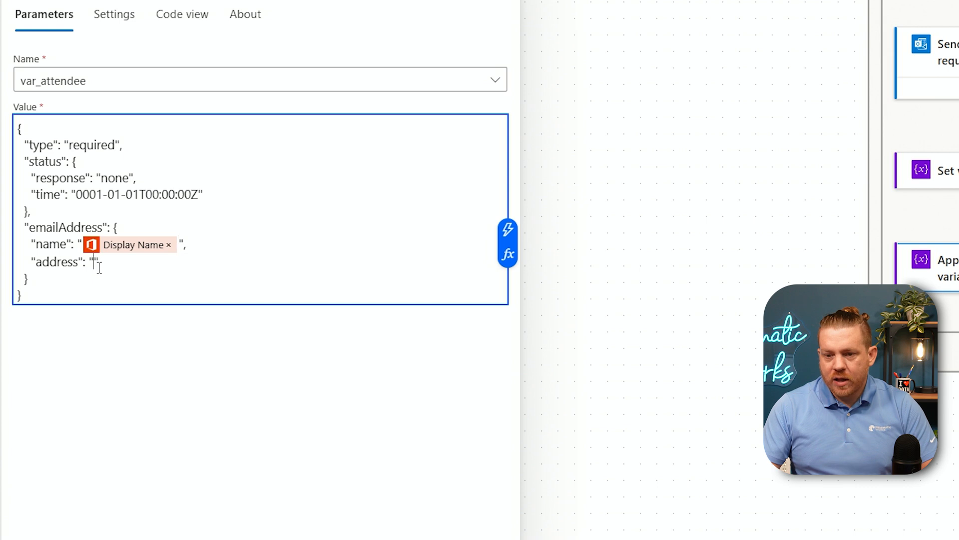
pyautogui.click(506, 230)
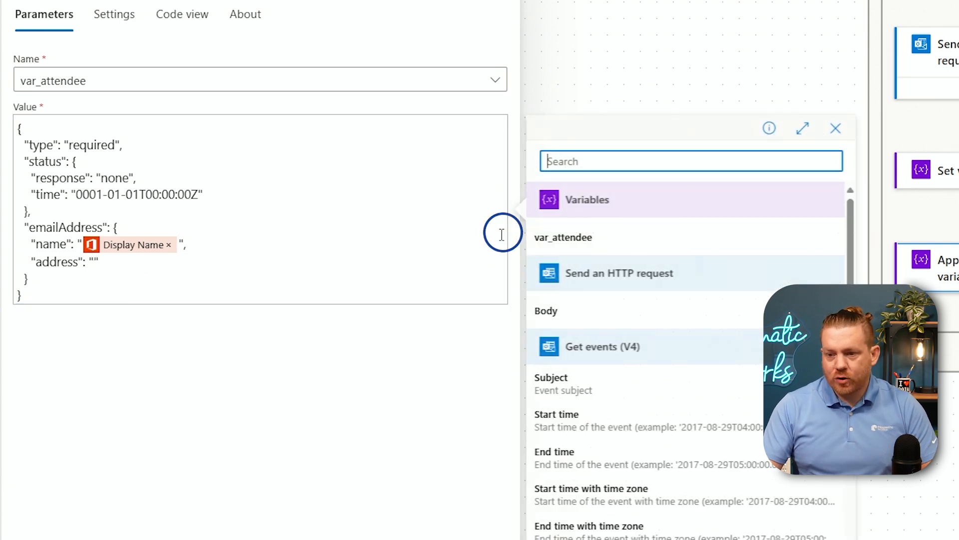
pyautogui.write('mail')
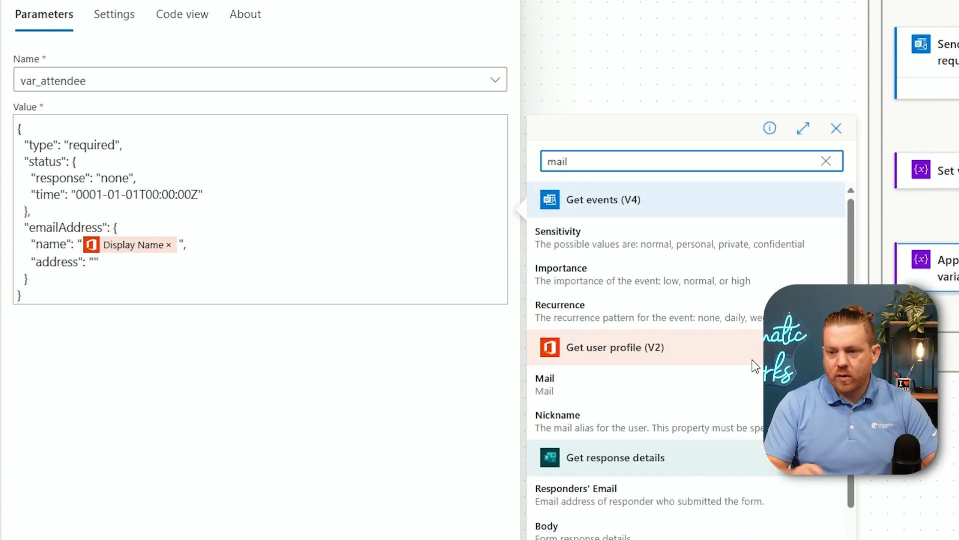
pyautogui.click(670, 397)
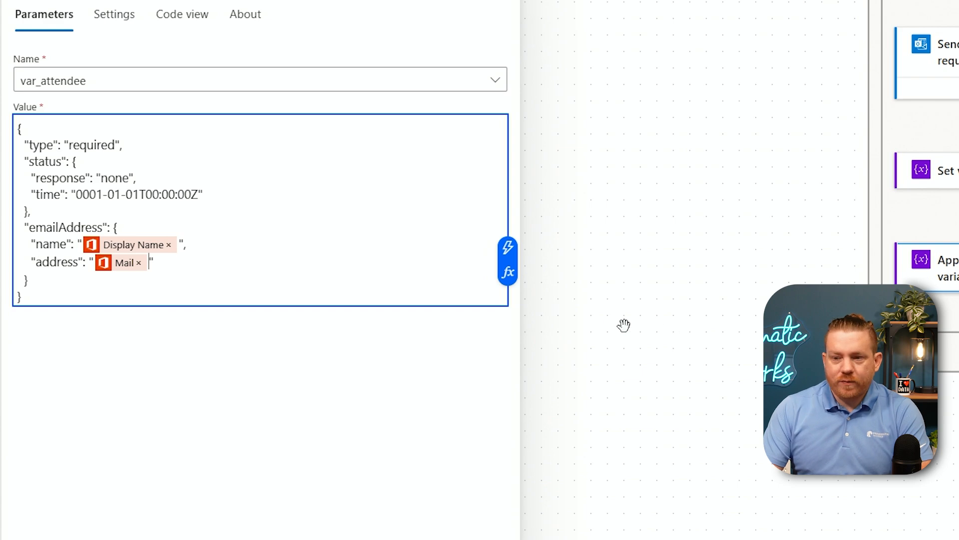
pyautogui.click(647, 319)
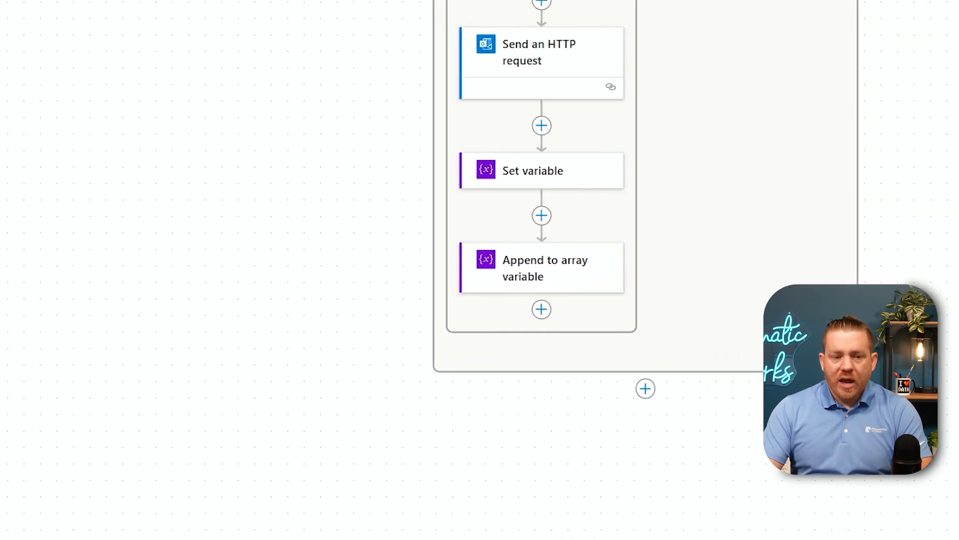
# Step: Copy the "Send an HTTP request" action and paste it after "Append to array variable" in the True branch
pyautogui.moveTo(649, 313); pyautogui.dragTo(610, 398)
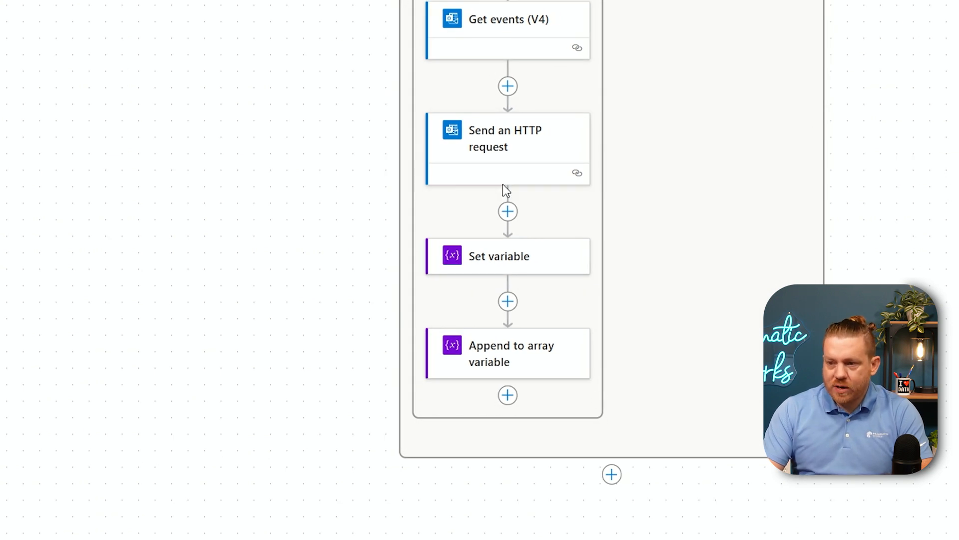
pyautogui.click(525, 156)
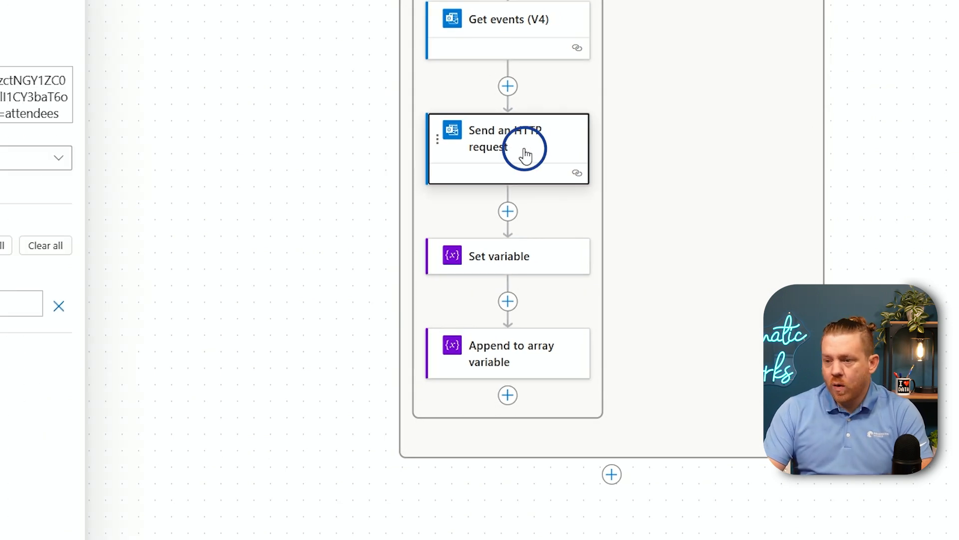
pyautogui.rightClick(524, 148)
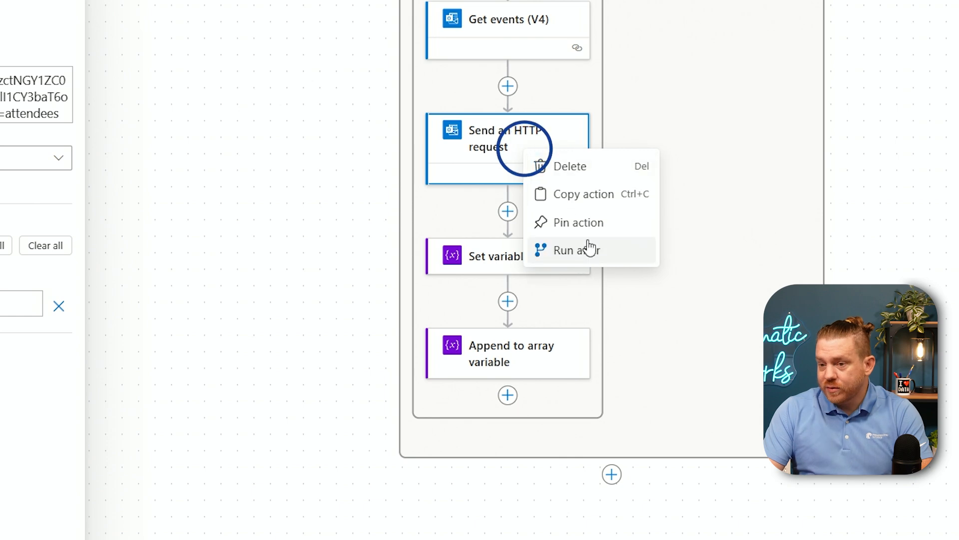
pyautogui.click(578, 189)
pyautogui.click(507, 396)
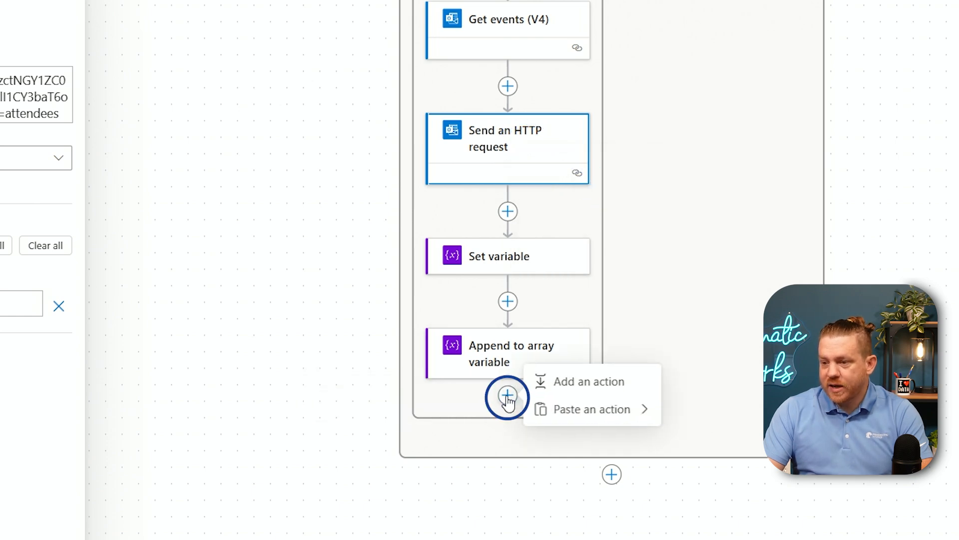
pyautogui.click(596, 418)
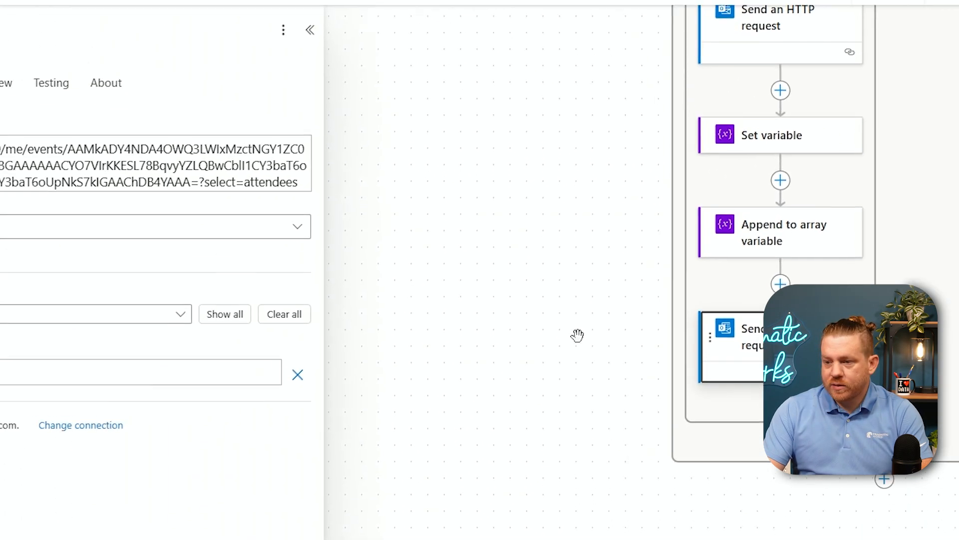
# Step: Rename the pasted action "Send an HTTP request-patch" and set its method to PATCH
pyautogui.click(175, 81)
pyautogui.moveTo(175, 81)
pyautogui.mouseDown()
pyautogui.moveTo(143, 83)
pyautogui.moveTo(158, 88)
pyautogui.mouseUp()
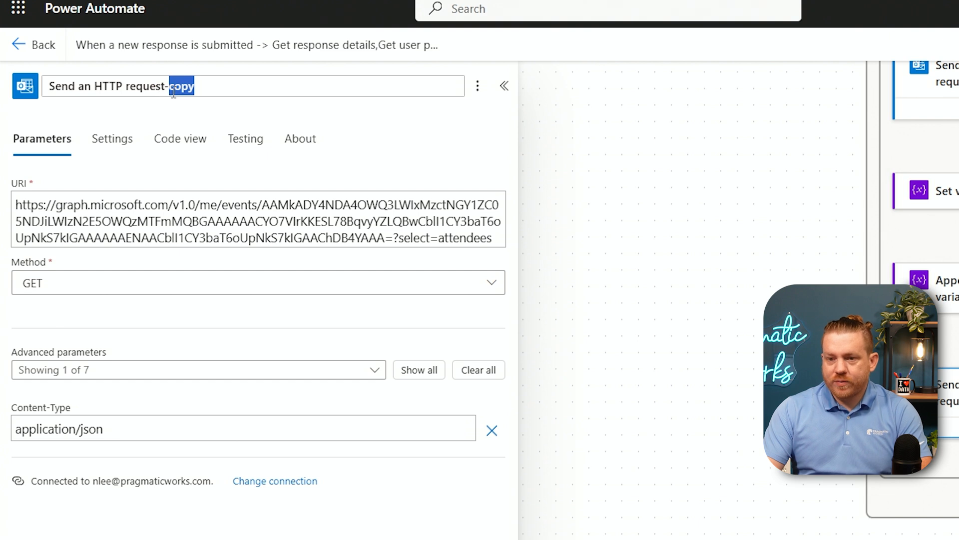
pyautogui.write('patch')
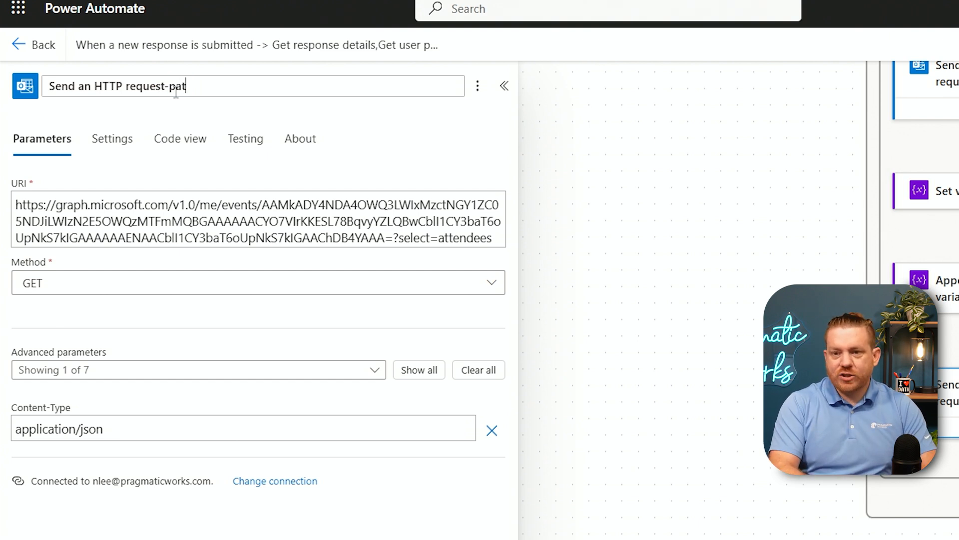
pyautogui.click(308, 289)
pyautogui.click(147, 382)
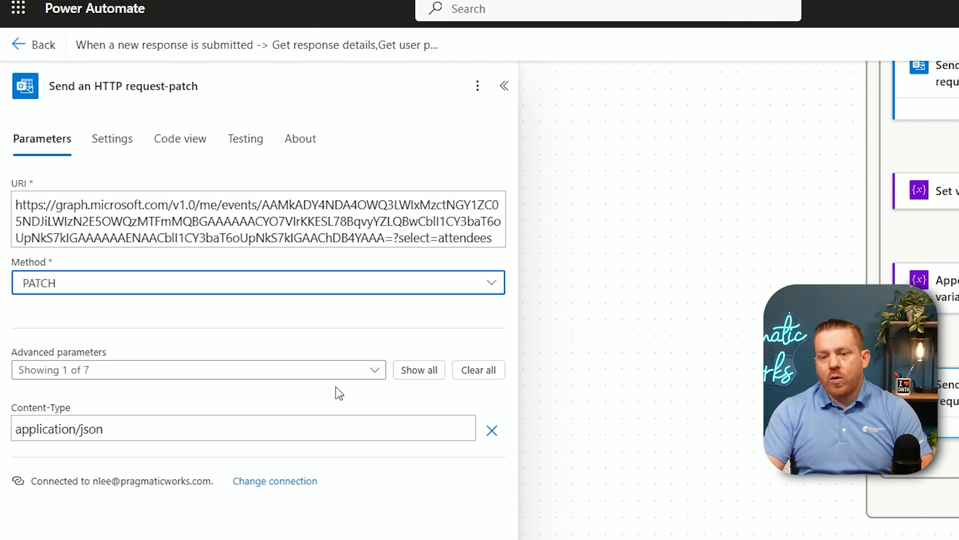
# Step: Enable the Body advanced parameter for the "Send an HTTP request-patch" action
pyautogui.click(367, 374)
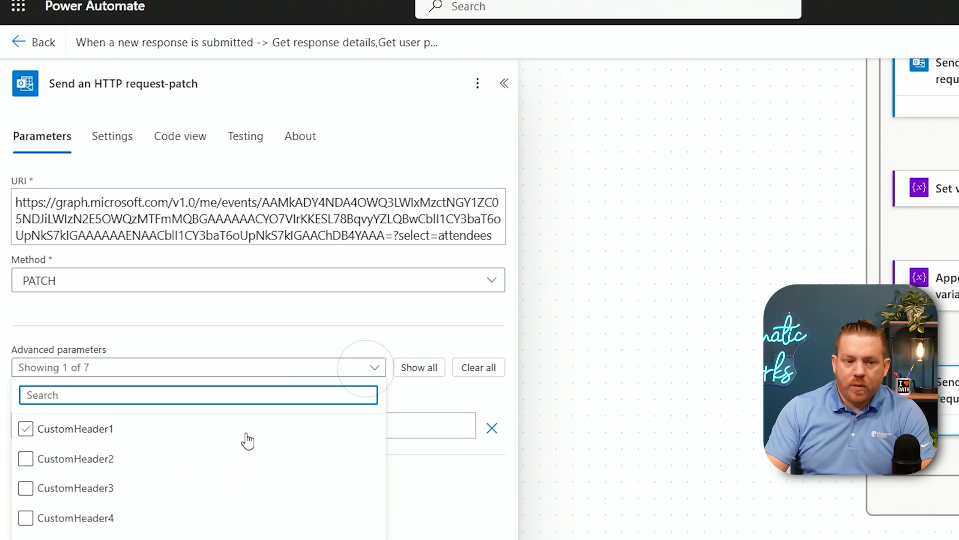
pyautogui.scroll(-2, 247, 439)
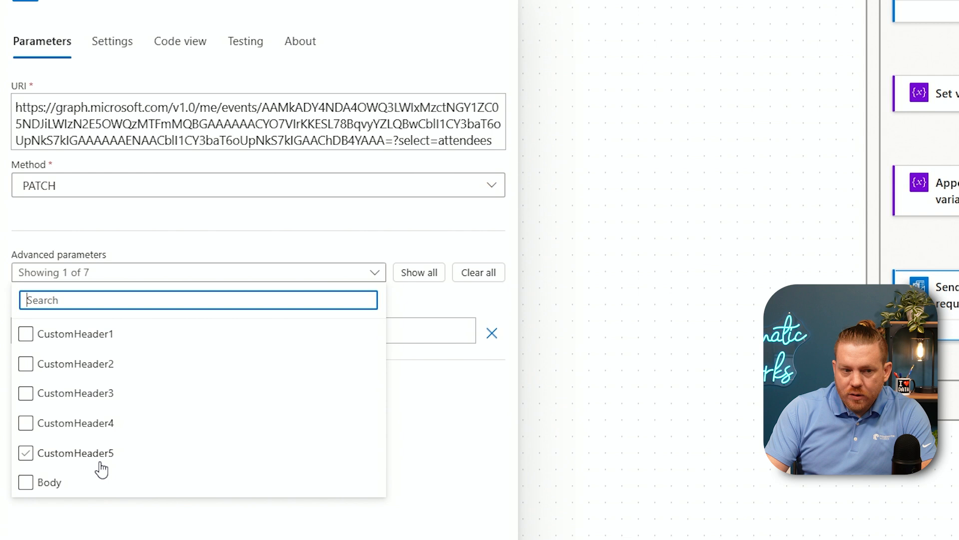
pyautogui.click(50, 484)
pyautogui.click(461, 301)
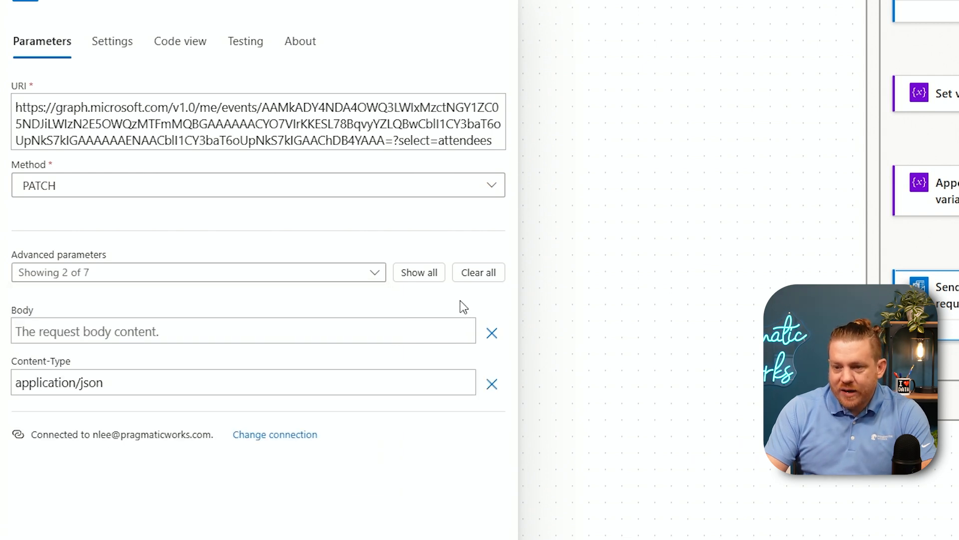
# Step: Set the request body to {"attendees": var_attendee}, with var_attendee inserted as dynamic content, and close the action's settings
pyautogui.click(160, 332)
pyautogui.write('{')
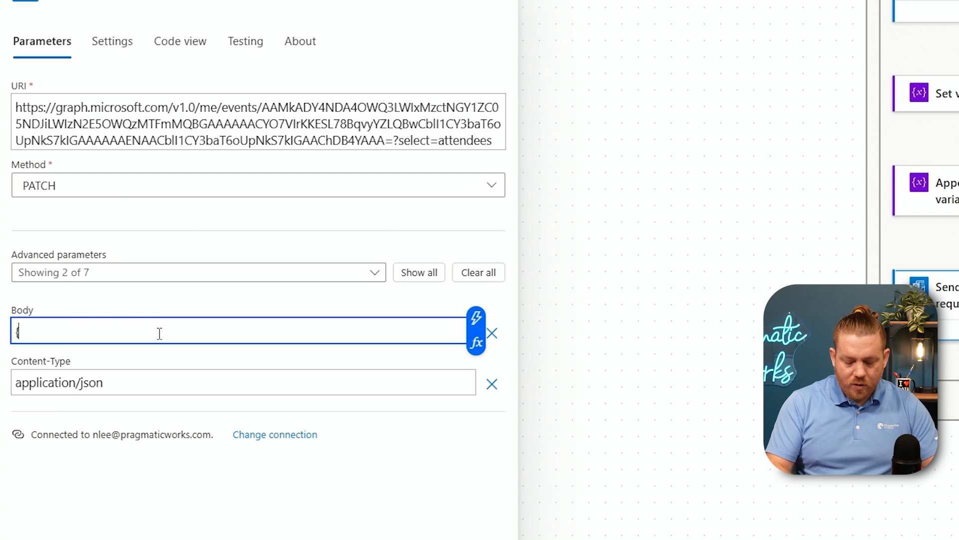
pyautogui.write('"atte')
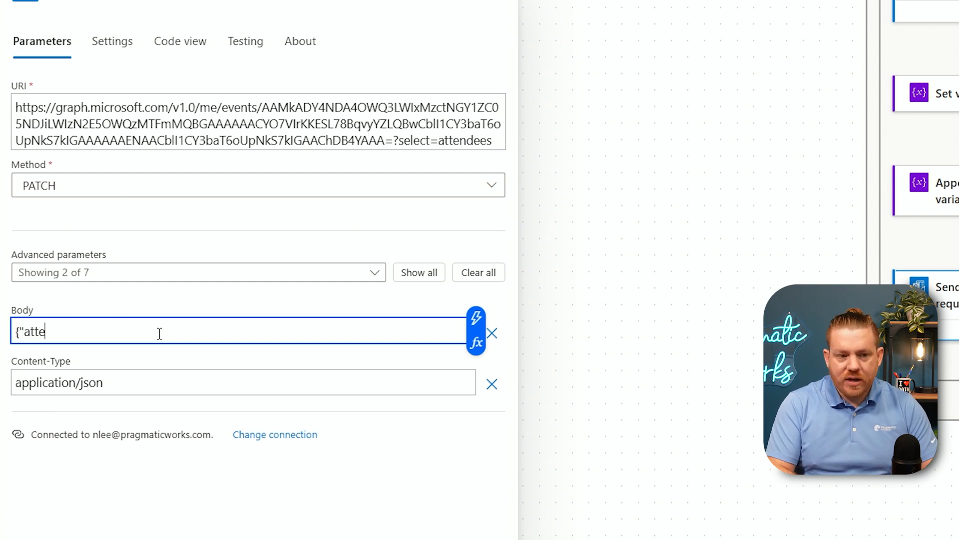
pyautogui.write('ndees')
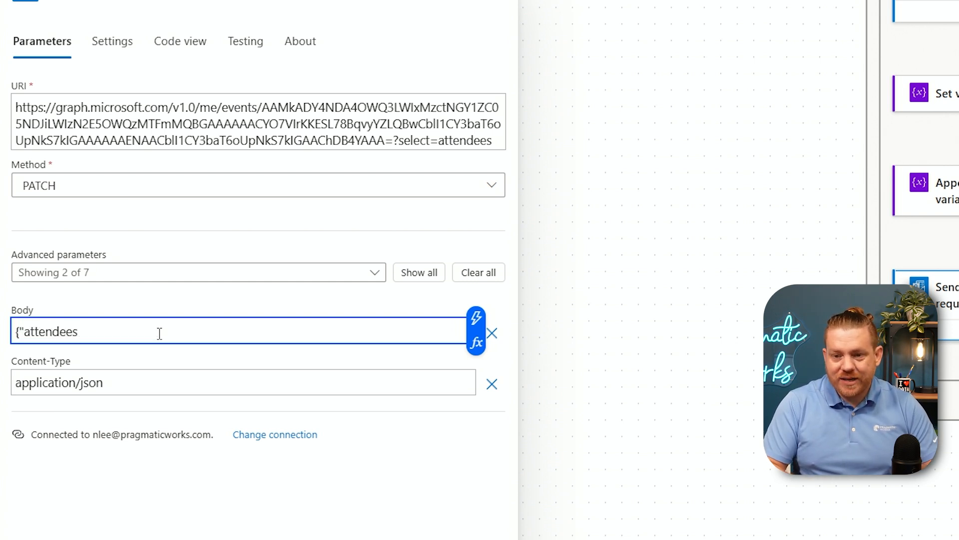
pyautogui.write('":')
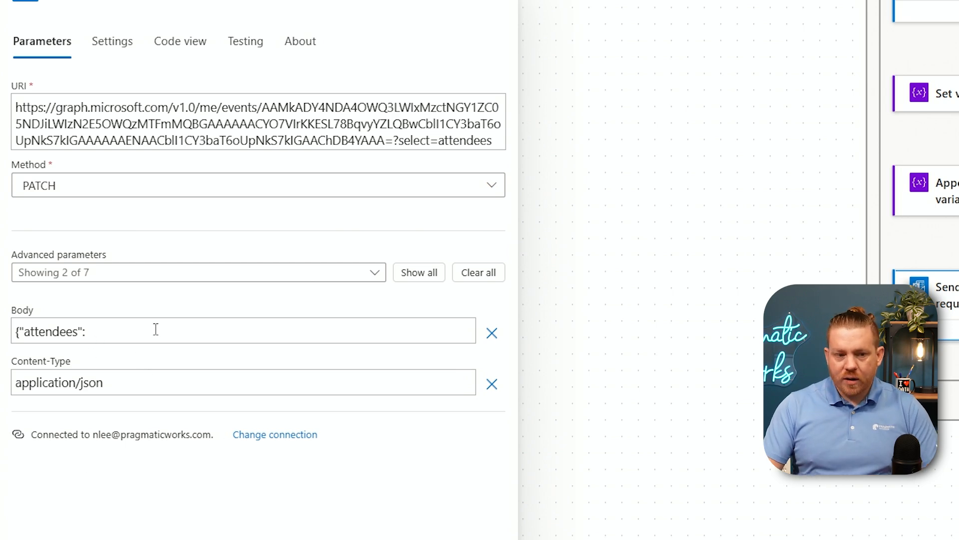
pyautogui.click(186, 333)
pyautogui.click(474, 340)
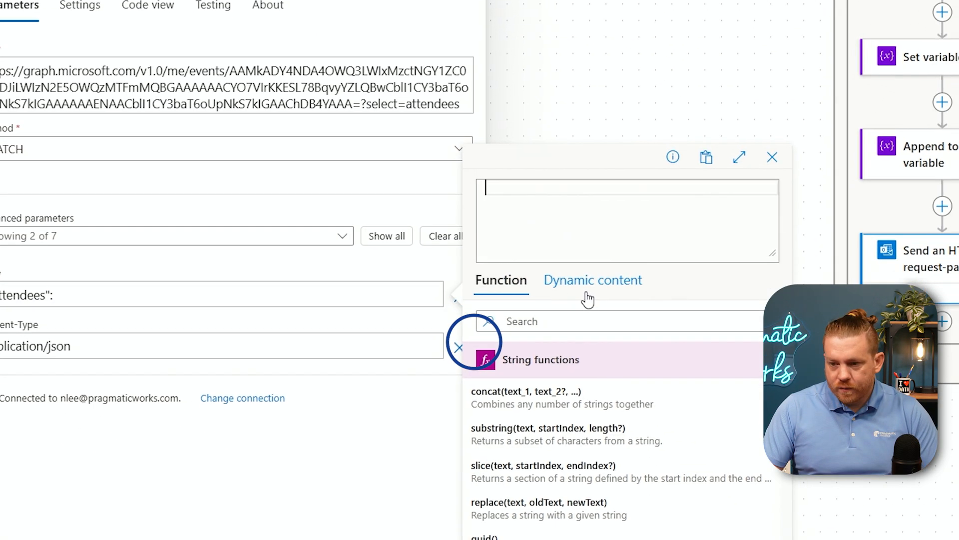
pyautogui.click(612, 321)
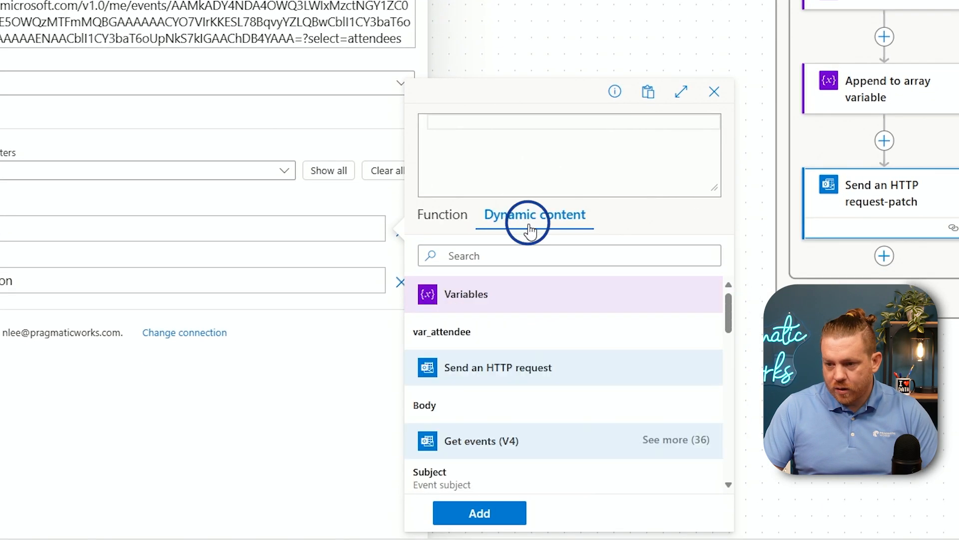
pyautogui.click(493, 339)
pyautogui.click(499, 520)
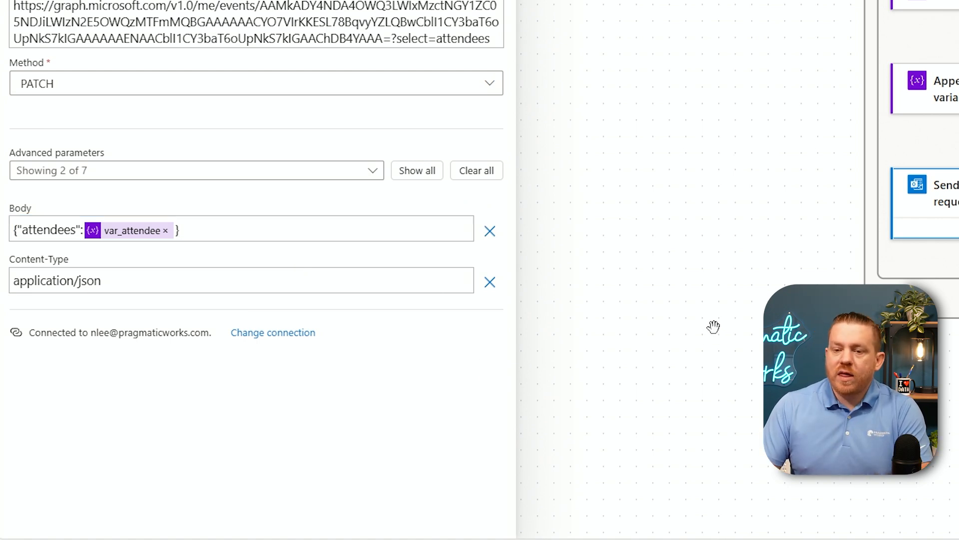
pyautogui.moveTo(713, 325); pyautogui.dragTo(382, 481)
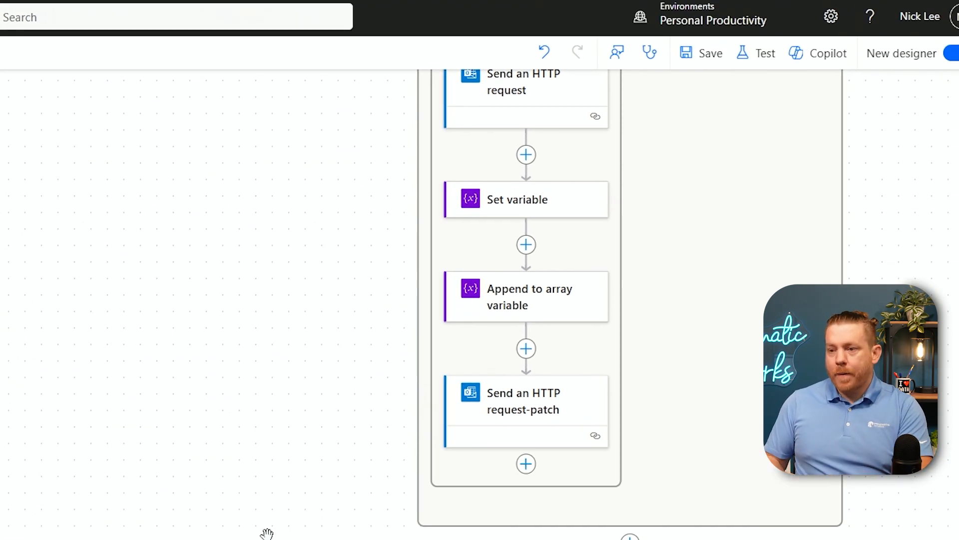
# Step: Copy the entire Condition action, including its True branch, and paste it directly after the existing Condition
pyautogui.moveTo(350, 361); pyautogui.dragTo(4, 481)
pyautogui.scroll(-2, 68, 443)
pyautogui.scroll(2, 93, 435)
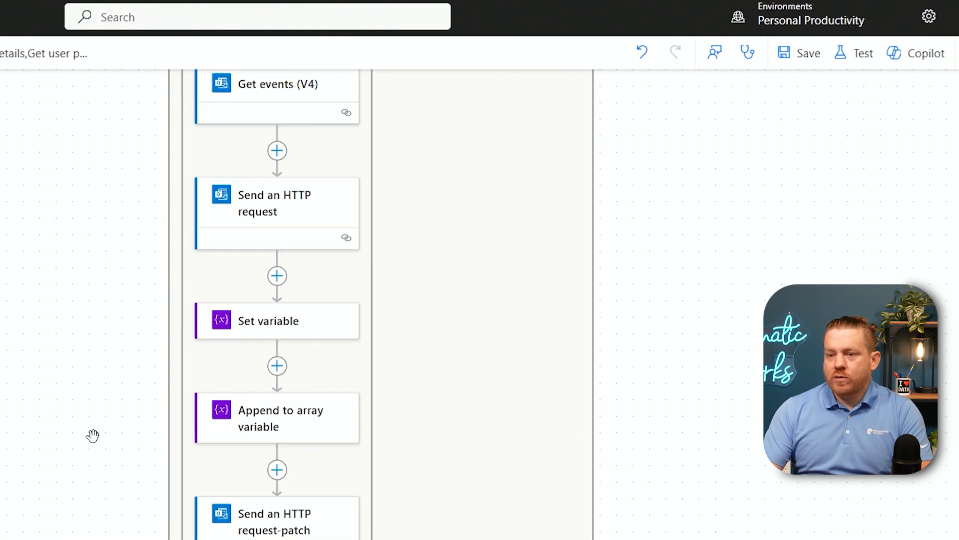
pyautogui.scroll(2, 97, 432)
pyautogui.scroll(-2, 103, 430)
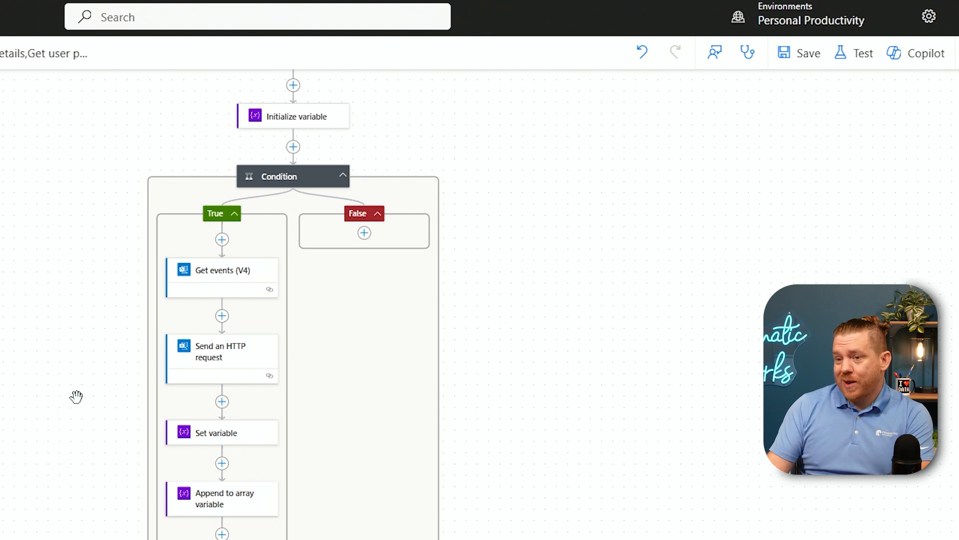
pyautogui.rightClick(288, 181)
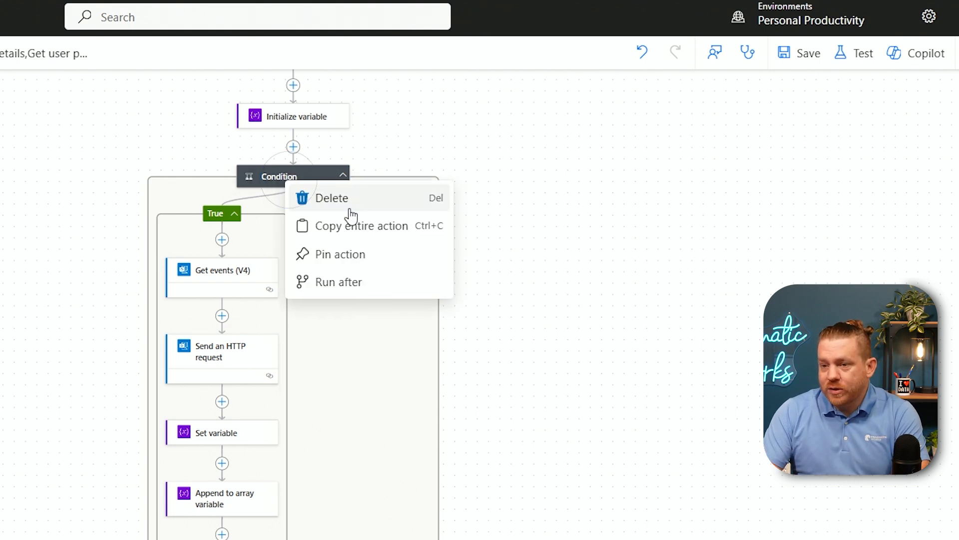
pyautogui.click(356, 226)
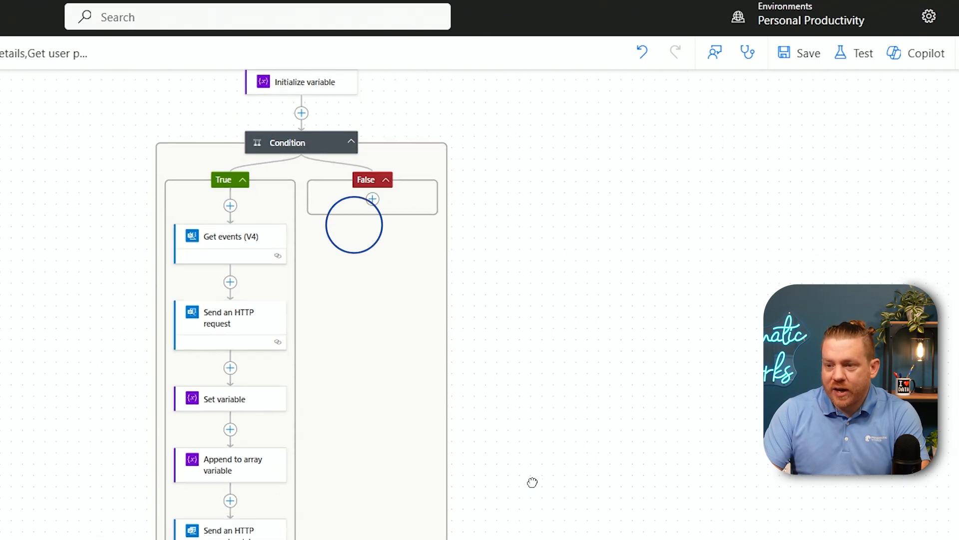
pyautogui.click(309, 132)
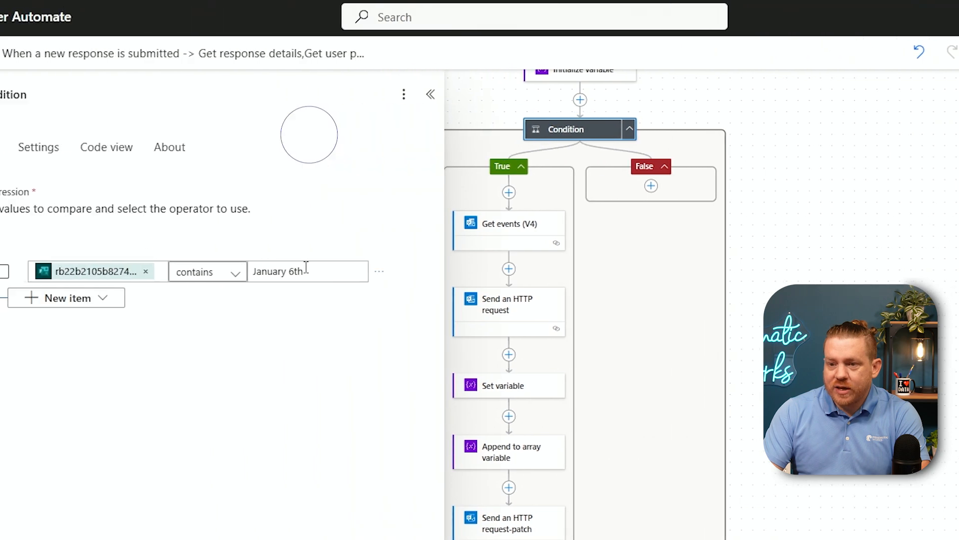
pyautogui.click(844, 450)
pyautogui.scroll(-3, 669, 530)
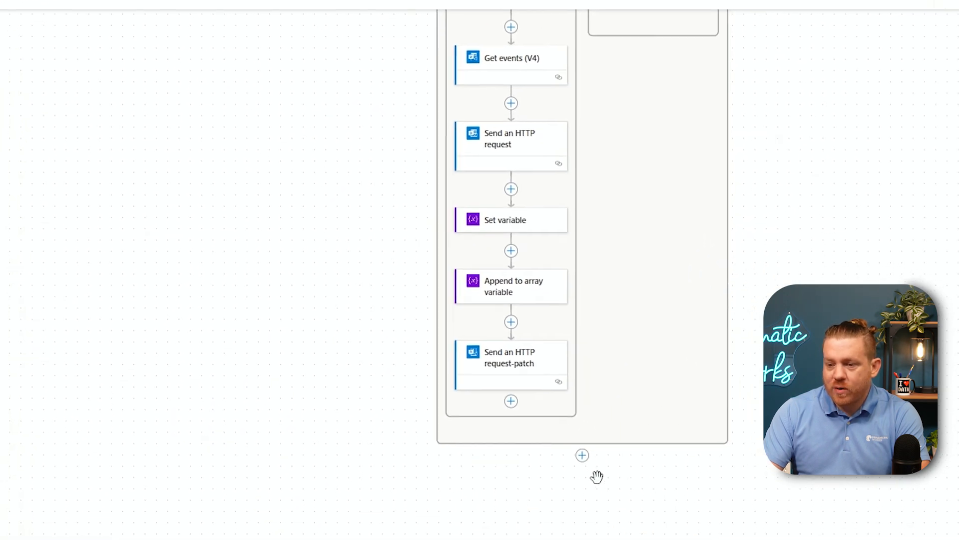
pyautogui.click(468, 395)
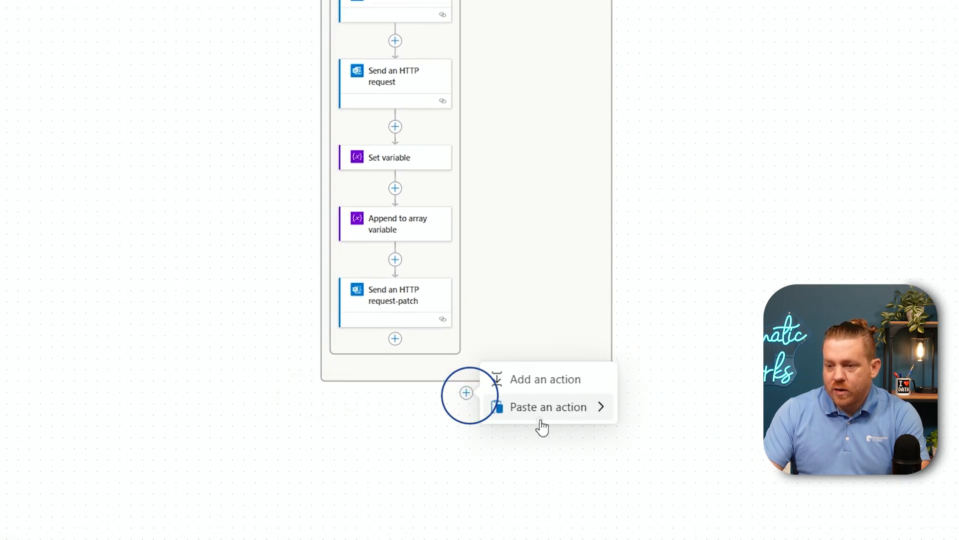
pyautogui.click(542, 415)
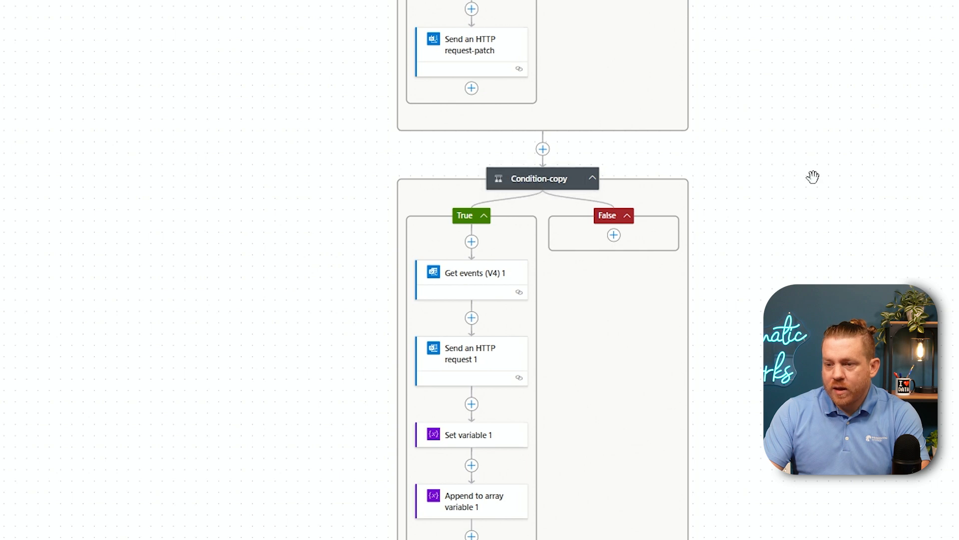
# Step: Rename the original Condition action "Condition-Jan 6"
pyautogui.moveTo(814, 178); pyautogui.dragTo(722, 539)
pyautogui.click(456, 95)
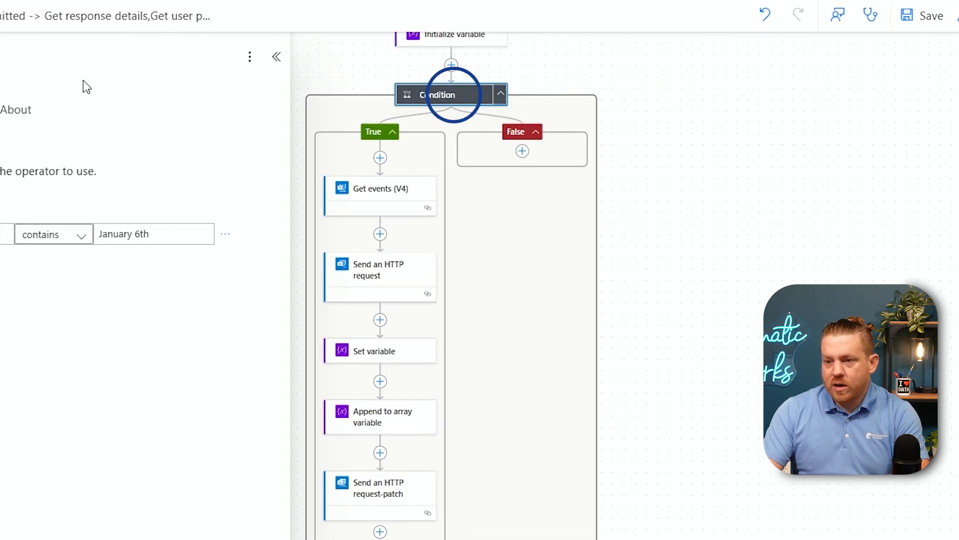
pyautogui.click(118, 90)
pyautogui.write('-Jan 6')
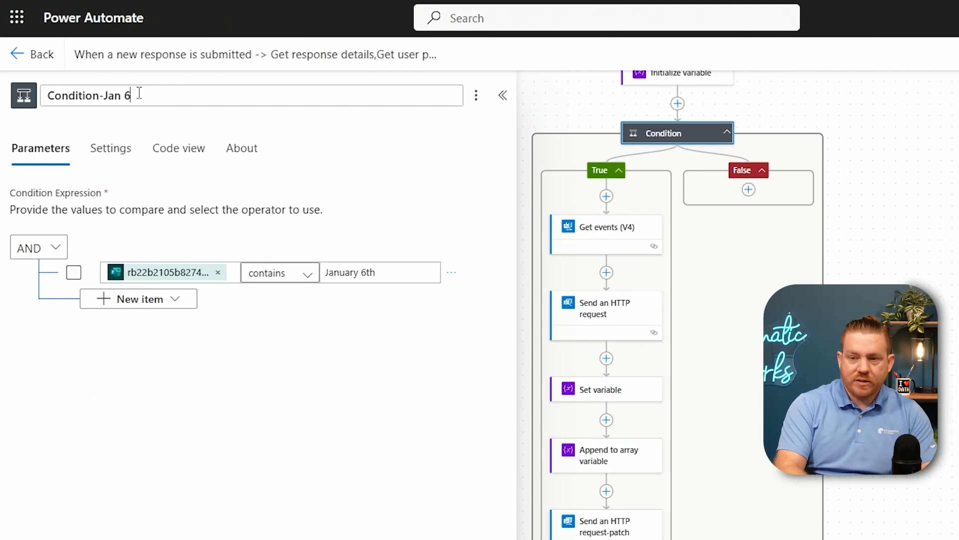
pyautogui.press('Return')
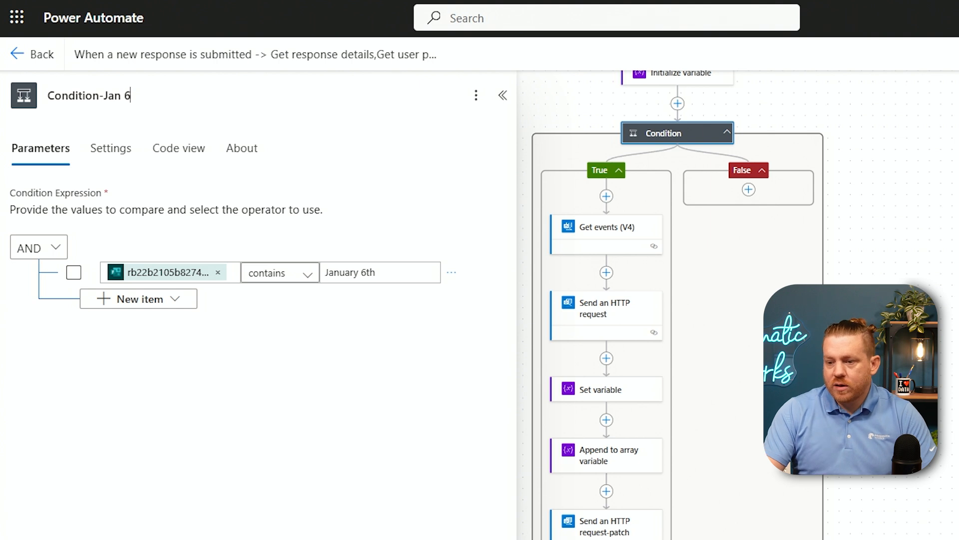
# Step: Rename the copied condition "Condition-Jan 7" and set its contains value to January 7th
pyautogui.click(164, 96)
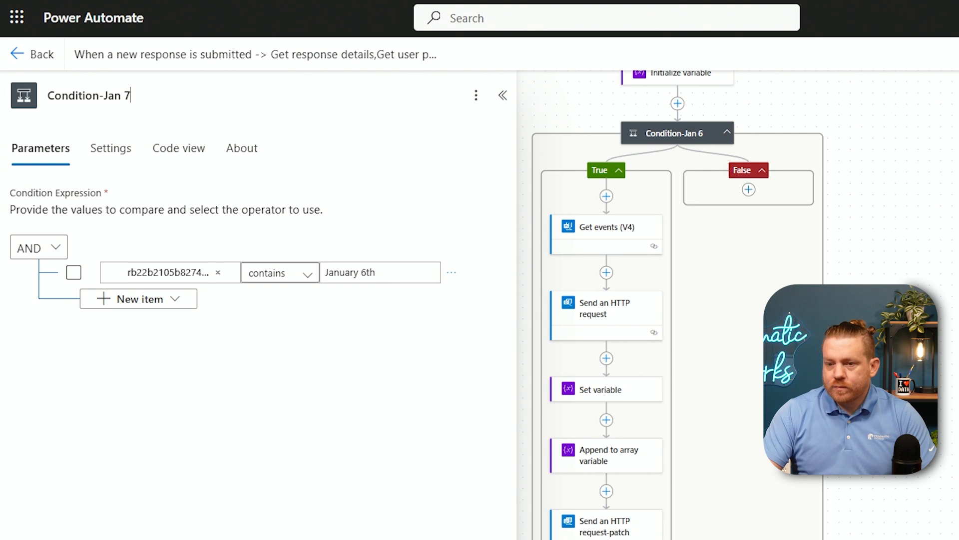
pyautogui.click(366, 273)
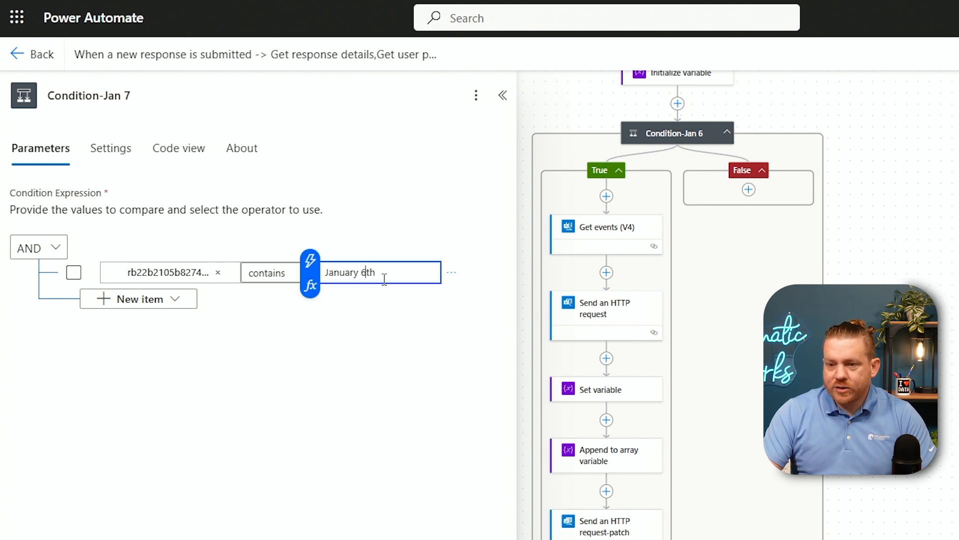
pyautogui.click(830, 530)
pyautogui.moveTo(831, 539); pyautogui.dragTo(825, 273)
pyautogui.moveTo(833, 535); pyautogui.dragTo(864, 281)
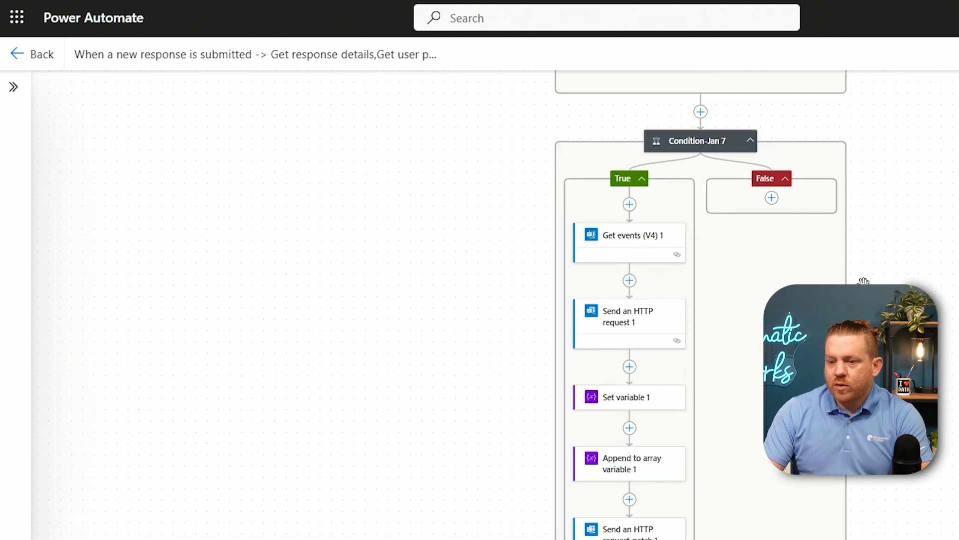
# Step: Set the Filter Query of "Get events (V4) 1" to subject eq 'Meeting January 7' and save the flow
pyautogui.click(647, 247)
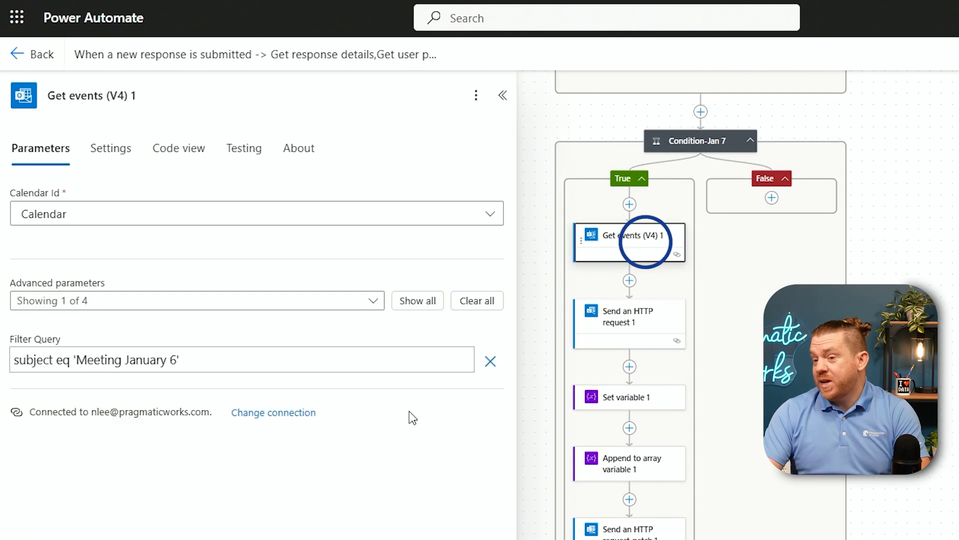
pyautogui.moveTo(169, 364); pyautogui.dragTo(176, 362)
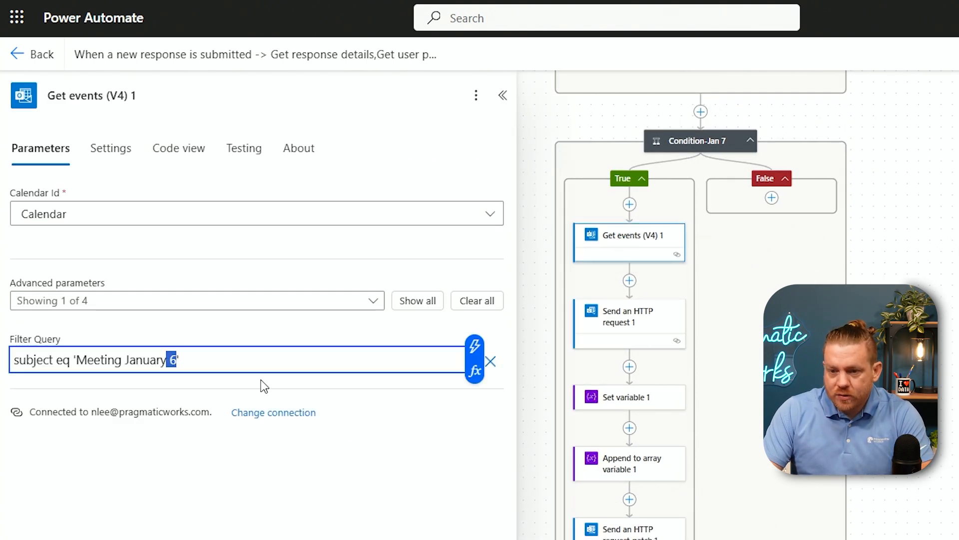
pyautogui.write('7')
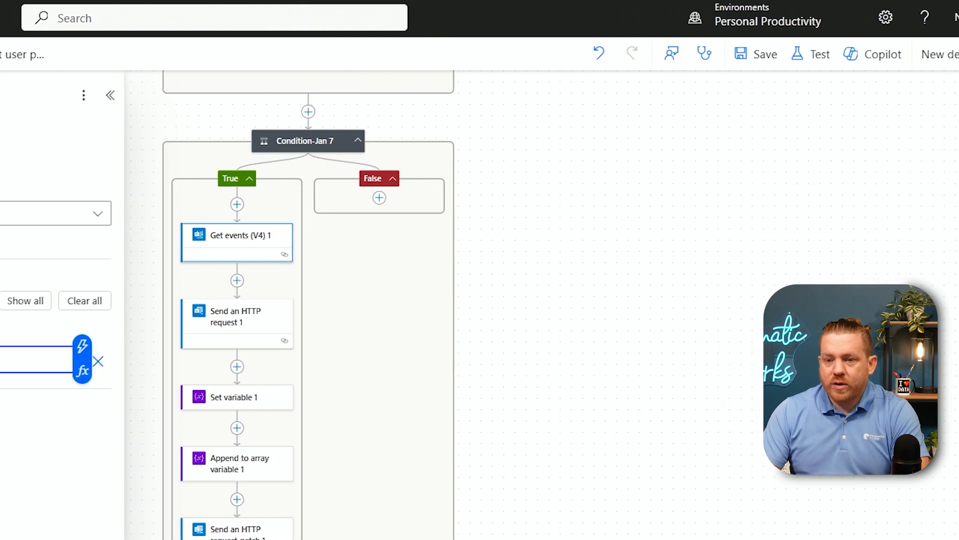
pyautogui.click(690, 52)
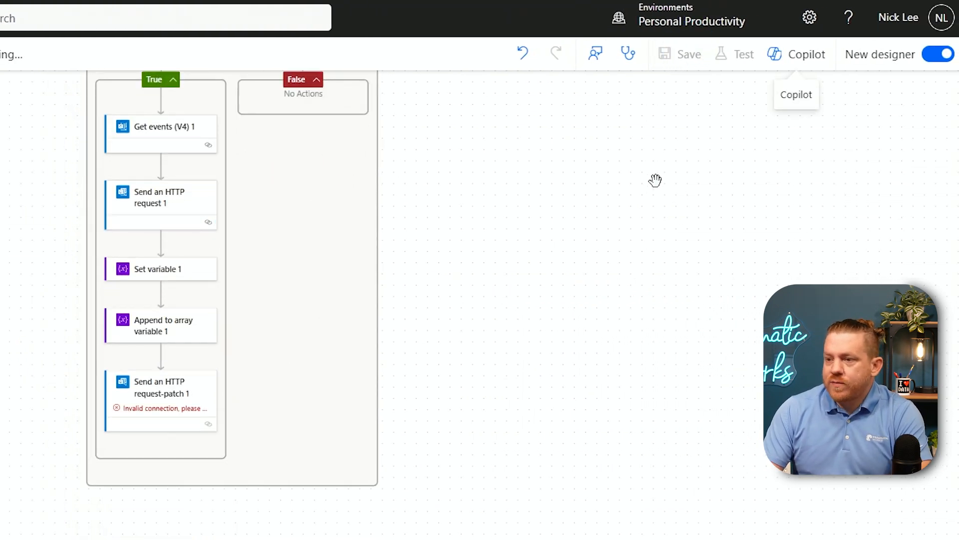
pyautogui.click(167, 135)
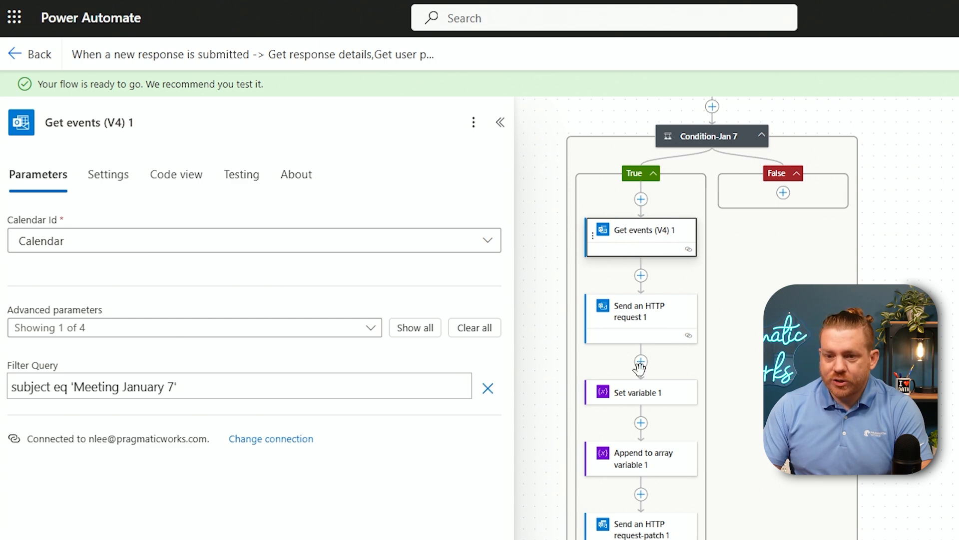
# Step: Test the flow by submitting the meeting form with Tuesday, January 7th 2025, and check the run through both conditions
pyautogui.click(730, 53)
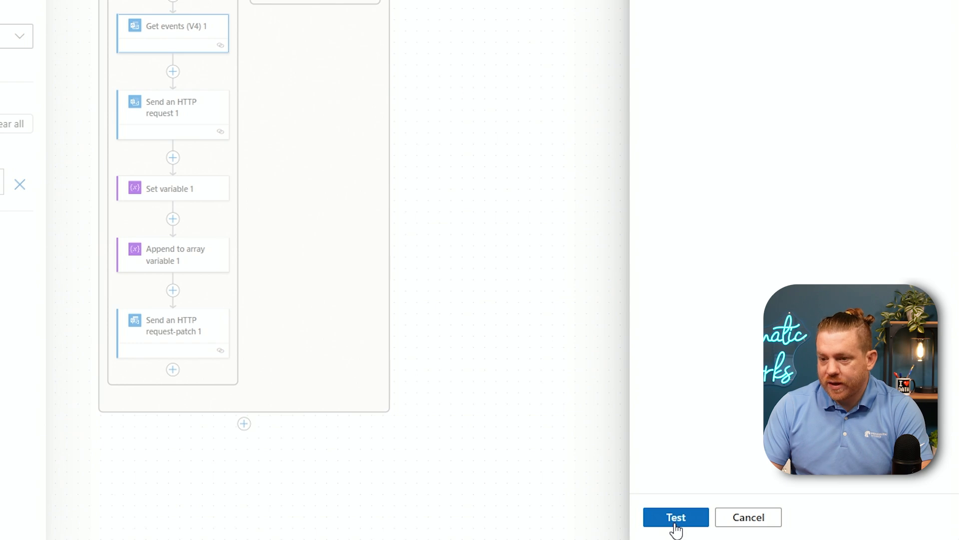
pyautogui.click(676, 518)
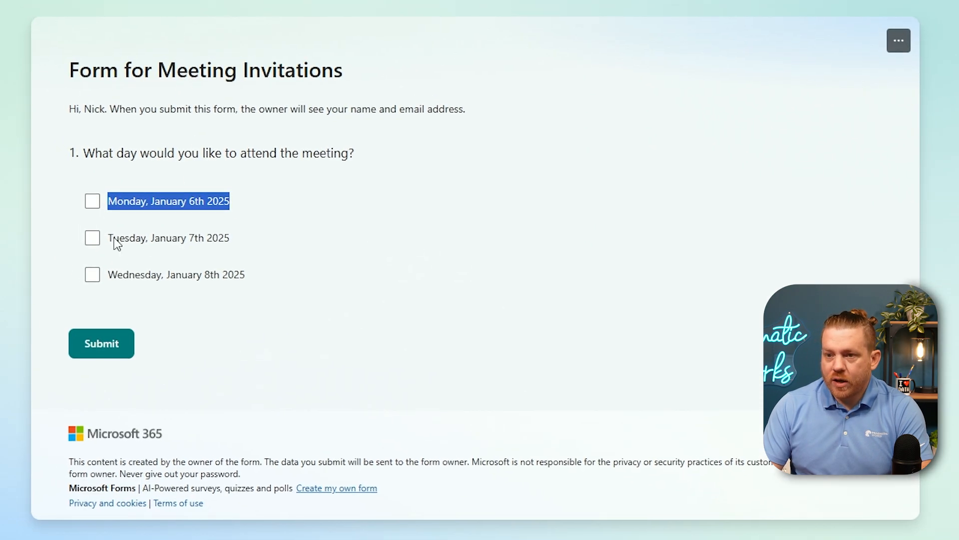
pyautogui.click(103, 348)
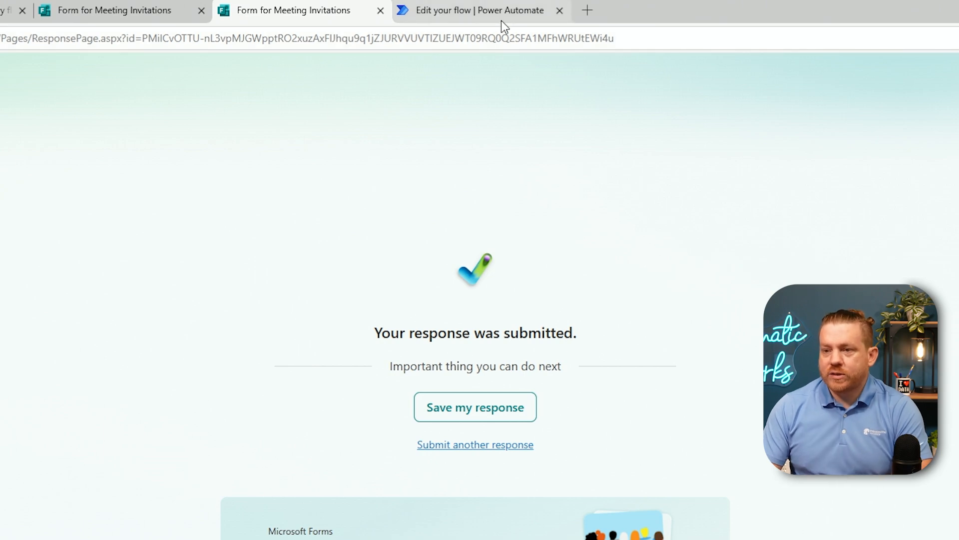
pyautogui.click(436, 10)
pyautogui.scroll(-8, 759, 445)
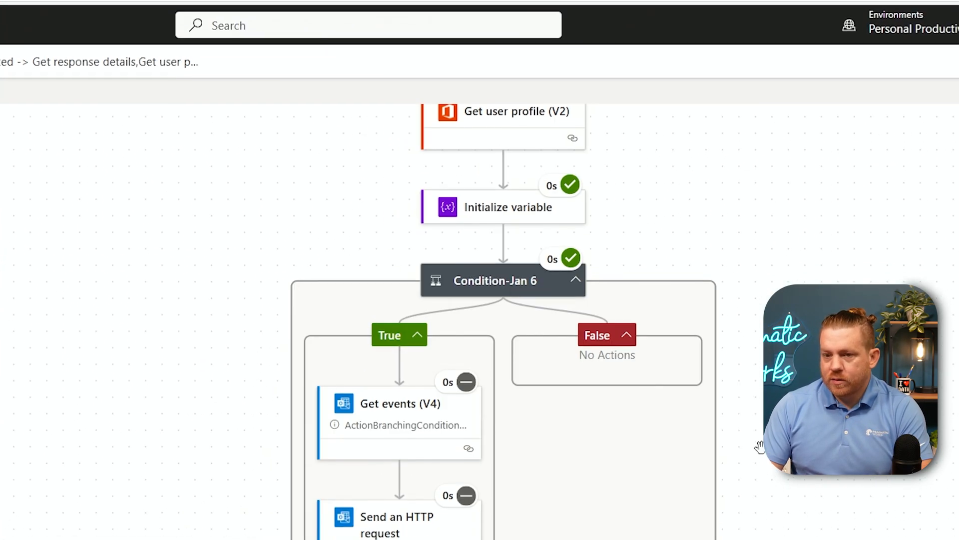
pyautogui.scroll(-10, 754, 533)
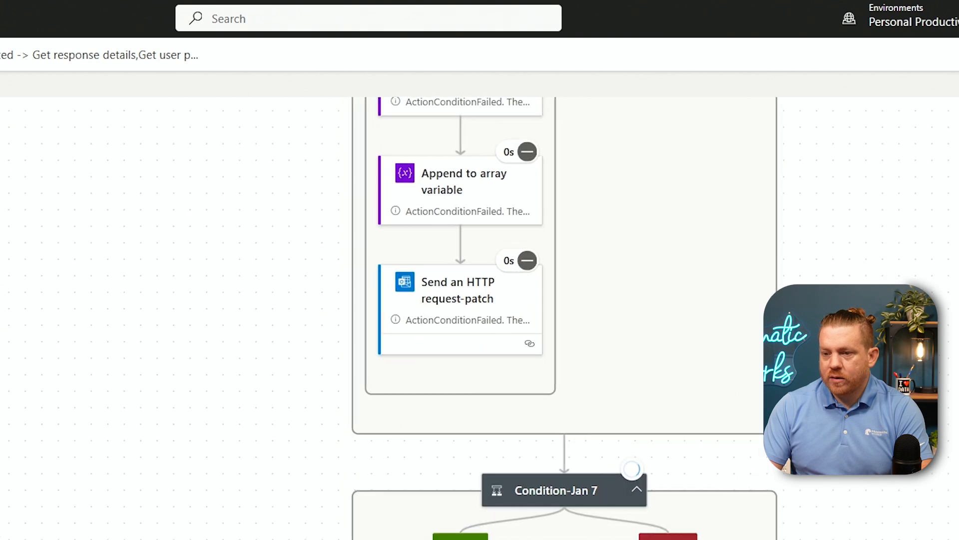
pyautogui.scroll(-6, 875, 524)
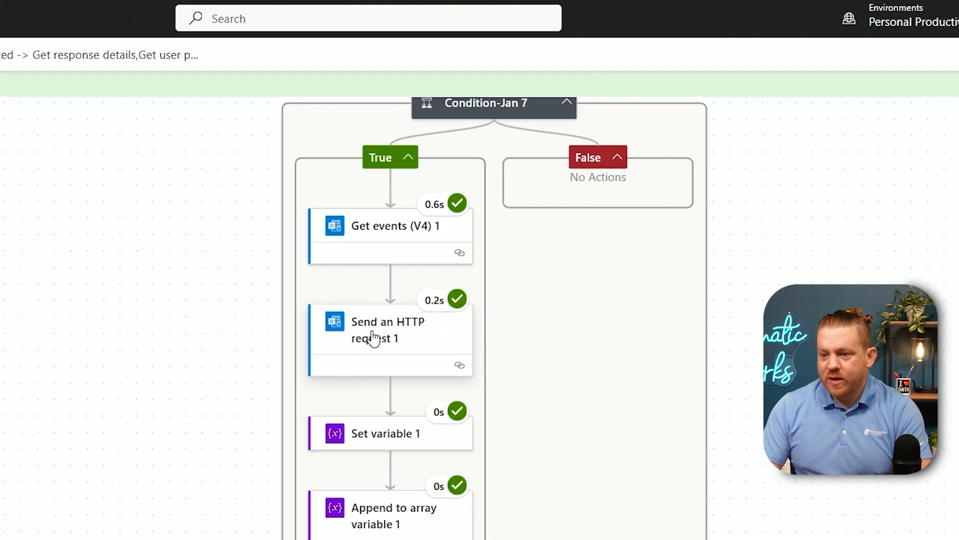
# Step: Copy the event id from the output body of "Get events (V4) 1" and paste it into Notepad, labelled "January 7th meeting:"
pyautogui.click(398, 233)
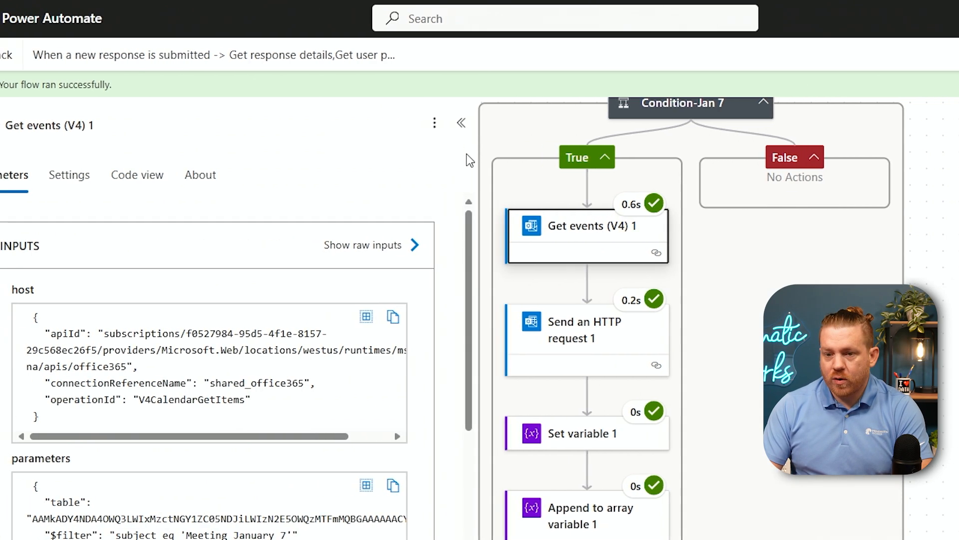
pyautogui.scroll(-10, 224, 350)
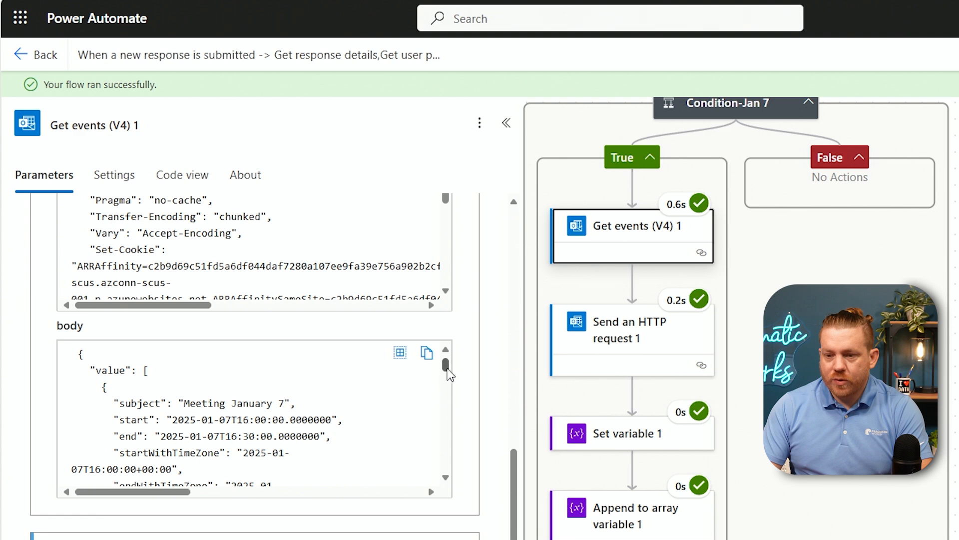
pyautogui.scroll(3, 450, 374)
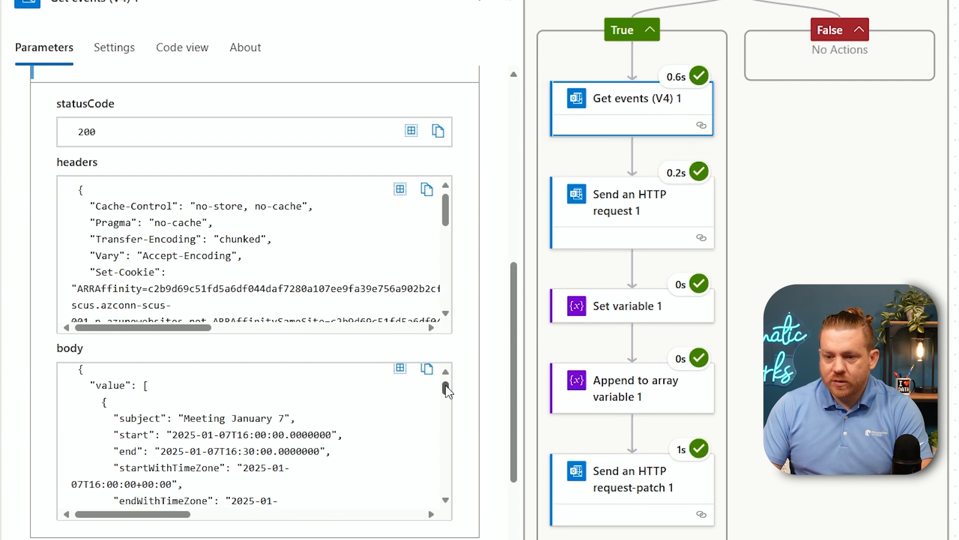
pyautogui.scroll(-3, 446, 395)
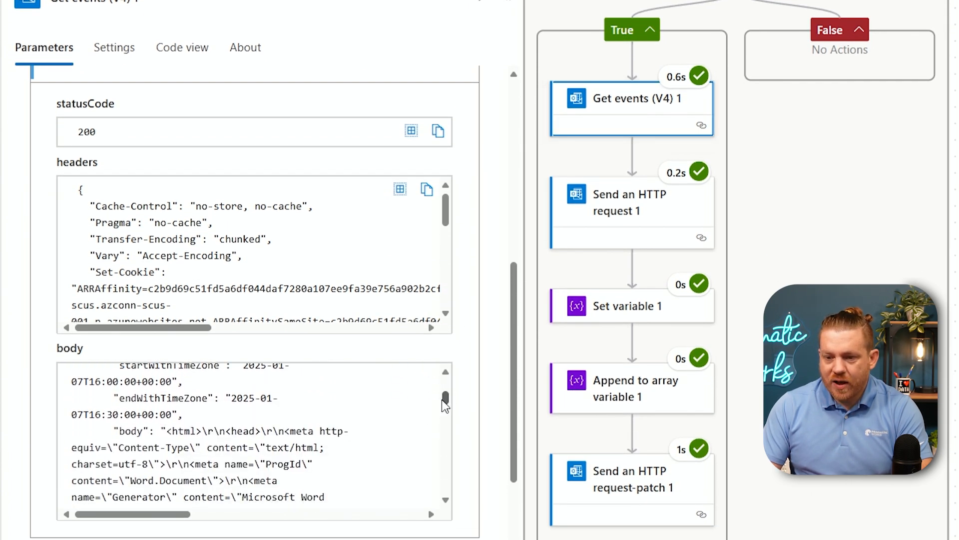
pyautogui.moveTo(442, 401); pyautogui.dragTo(447, 446)
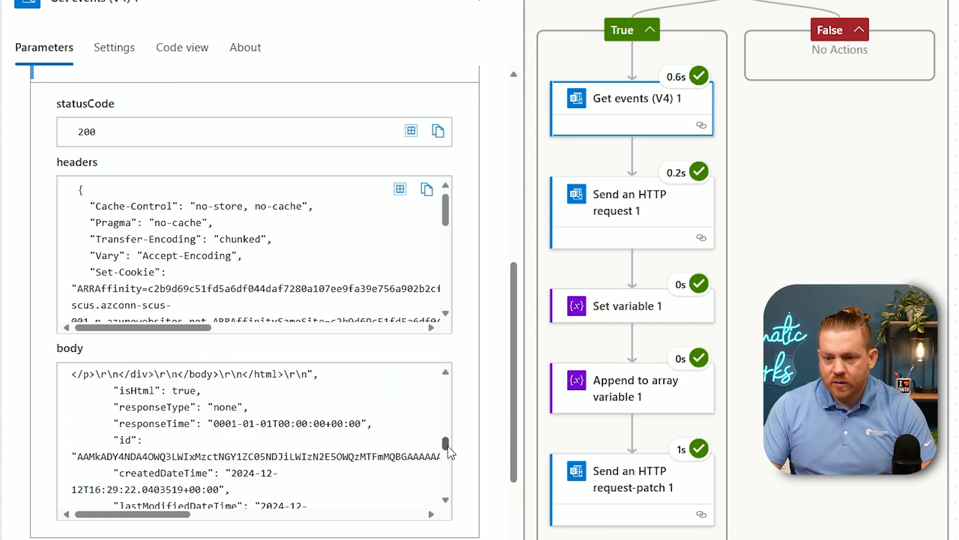
pyautogui.doubleClick(268, 455)
pyautogui.hotkey('ctrl', 'c')
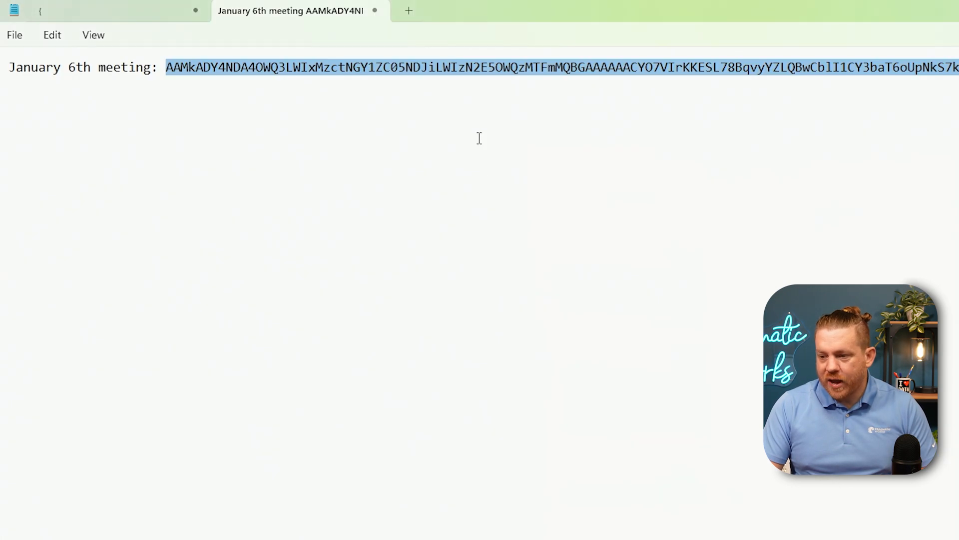
pyautogui.press('Left')
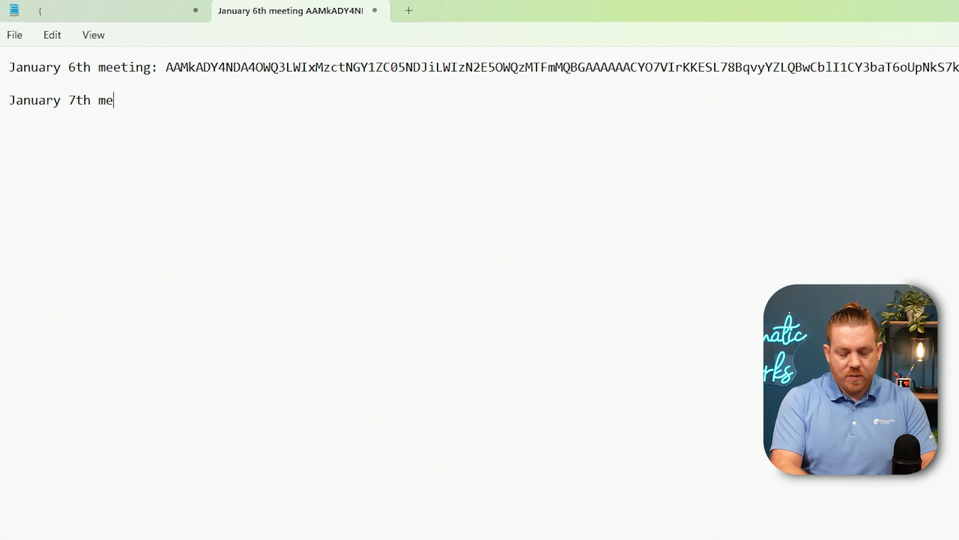
pyautogui.write(':')
pyautogui.hotkey('ctrl', 'v')
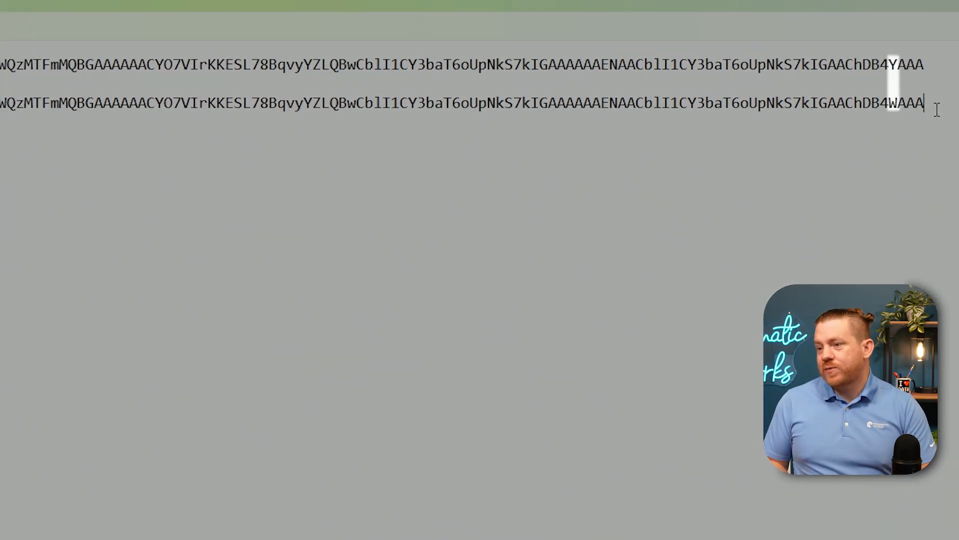
# Step: Highlight the January 7th meeting id and compare its ending with the January 6th meeting id above it
pyautogui.doubleClick(32, 104)
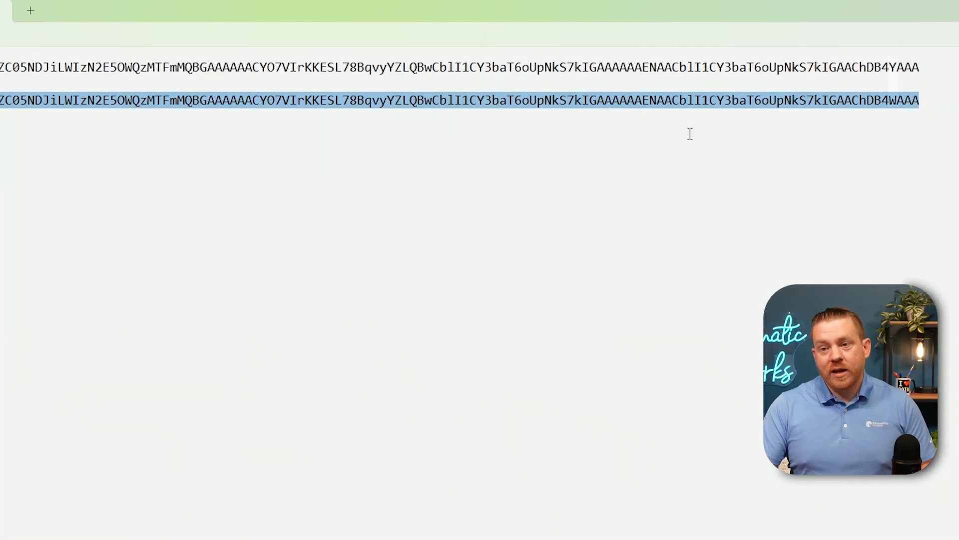
pyautogui.click(775, 103)
pyautogui.doubleClick(700, 103)
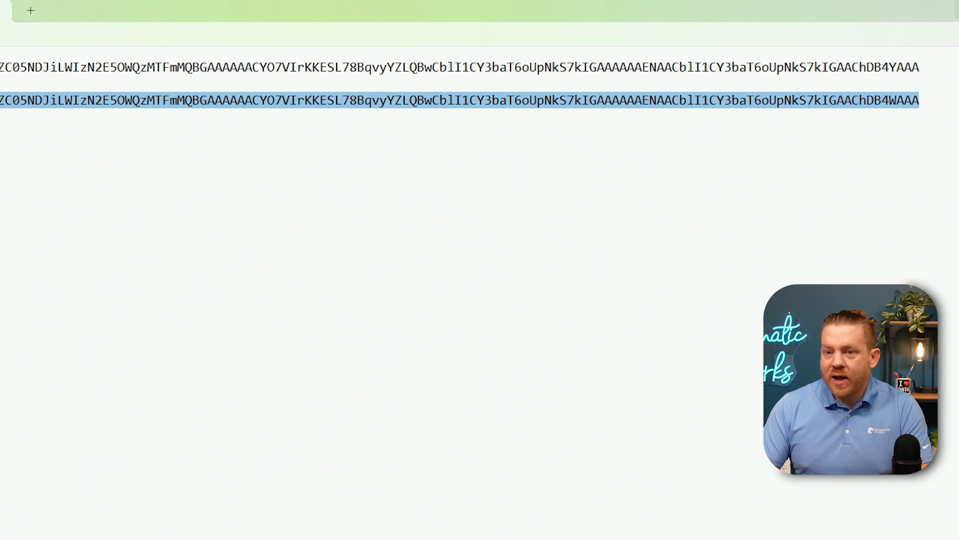
# Step: Switch back to Power Automate and replace the event id in the URI of "Send an HTTP request 1" with the January 7th meeting id
pyautogui.click(956, 10)
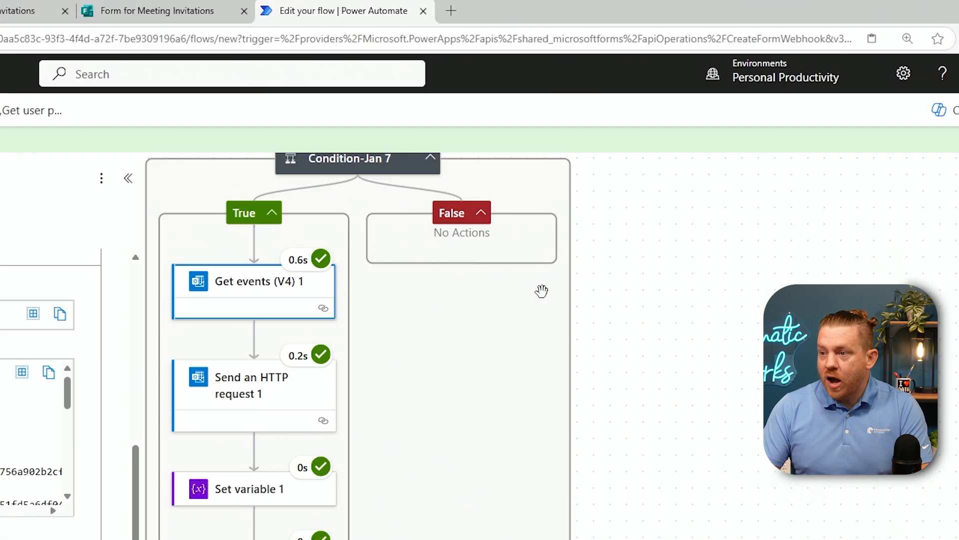
pyautogui.click(268, 397)
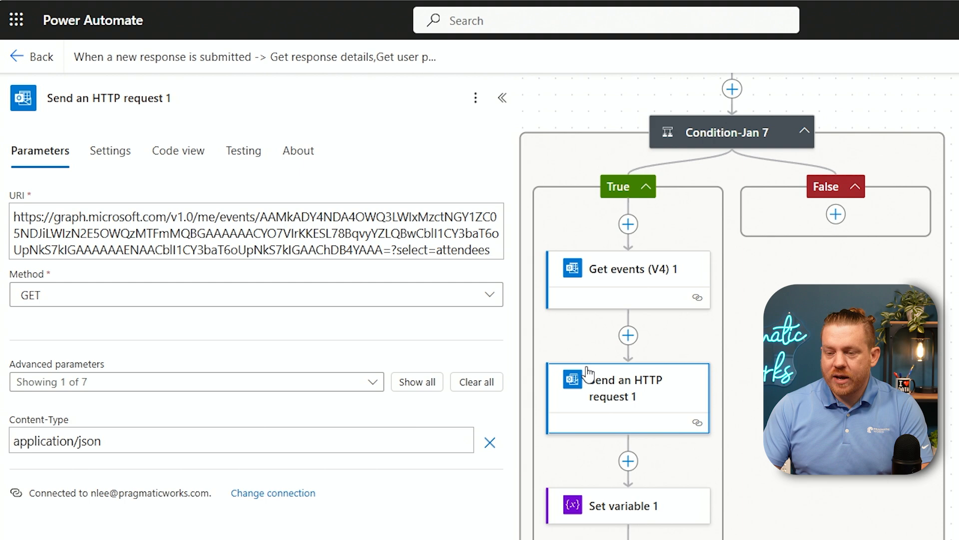
pyautogui.click(610, 395)
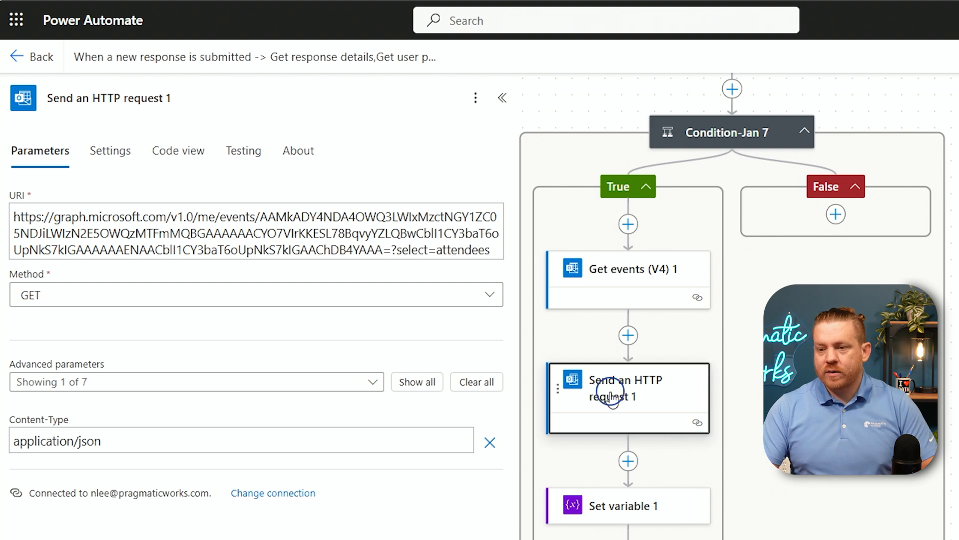
pyautogui.doubleClick(313, 245)
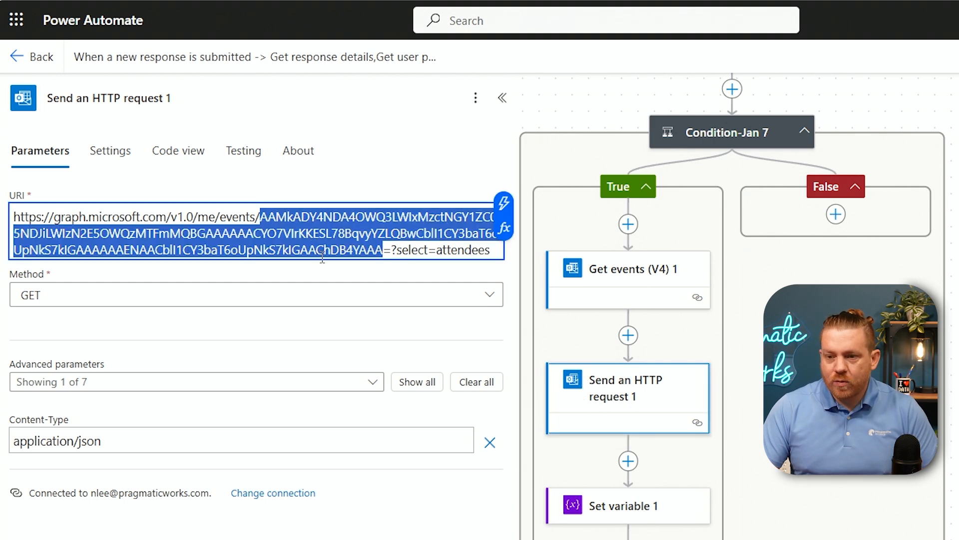
pyautogui.hotkey('ctrl', 'v')
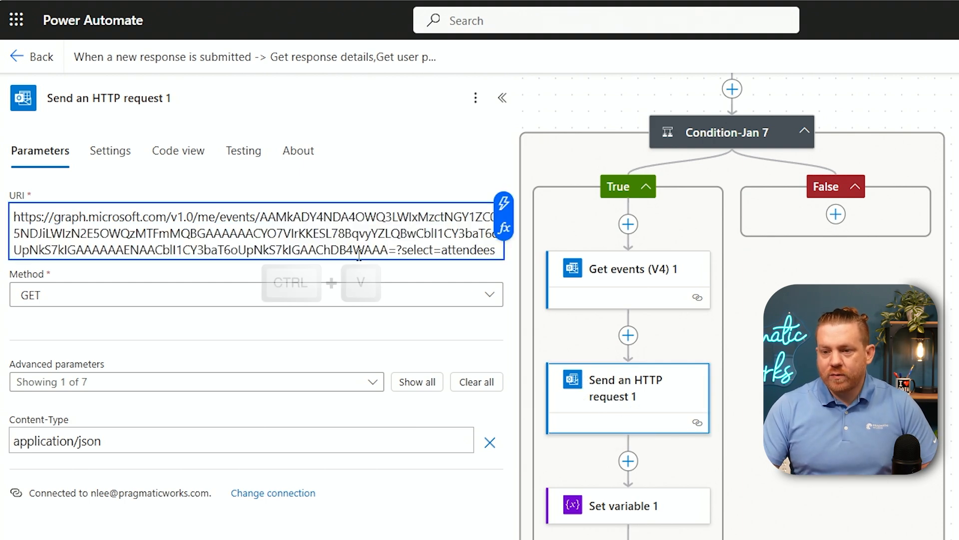
pyautogui.click(788, 255)
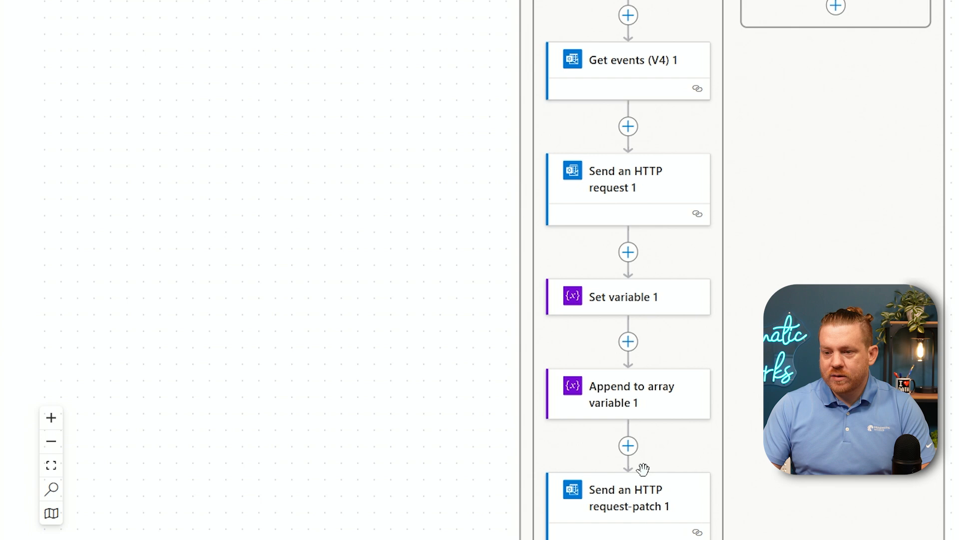
# Step: Replace the event id in the URI of "Send an HTTP request-patch 1" with the January 7th meeting id
pyautogui.click(637, 507)
pyautogui.doubleClick(318, 37)
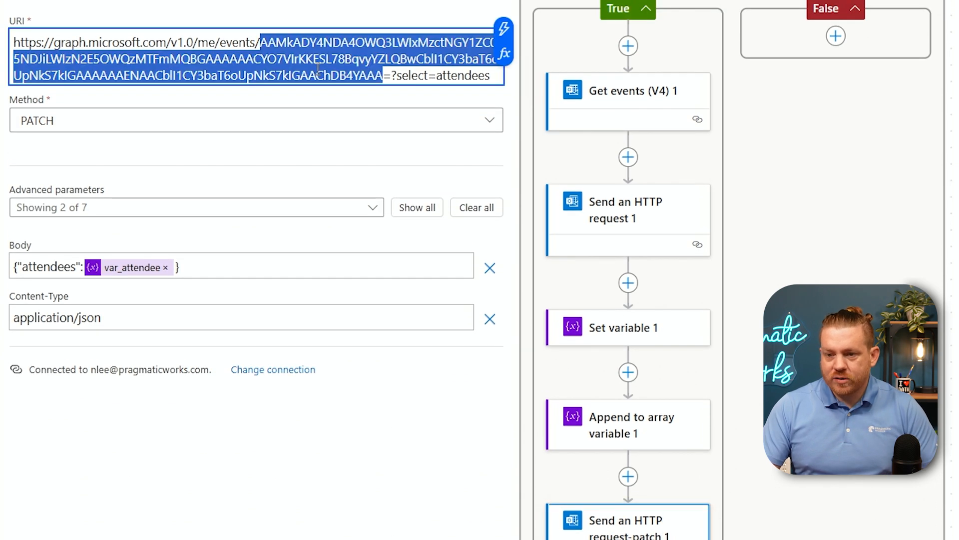
pyautogui.hotkey('ctrl', 'v')
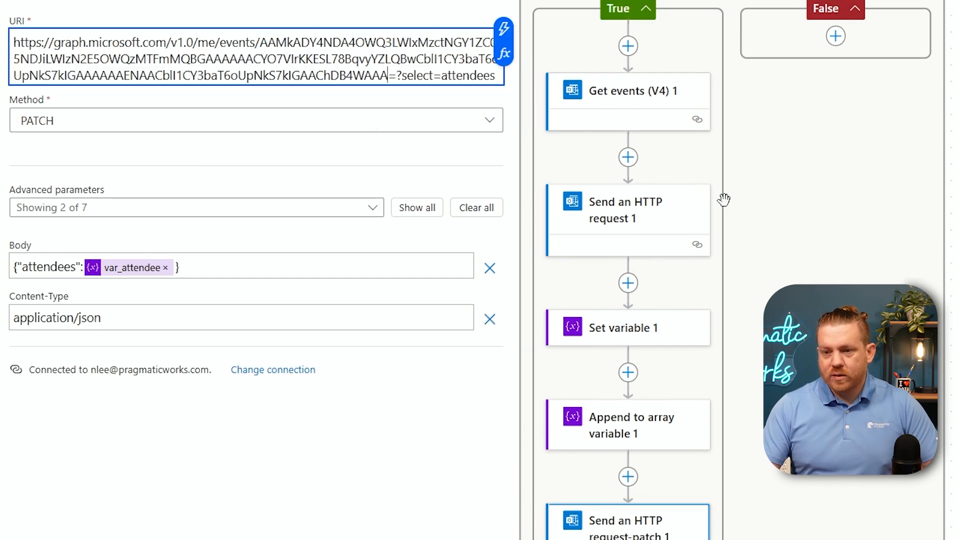
pyautogui.click(796, 214)
pyautogui.scroll(-4, 822, 203)
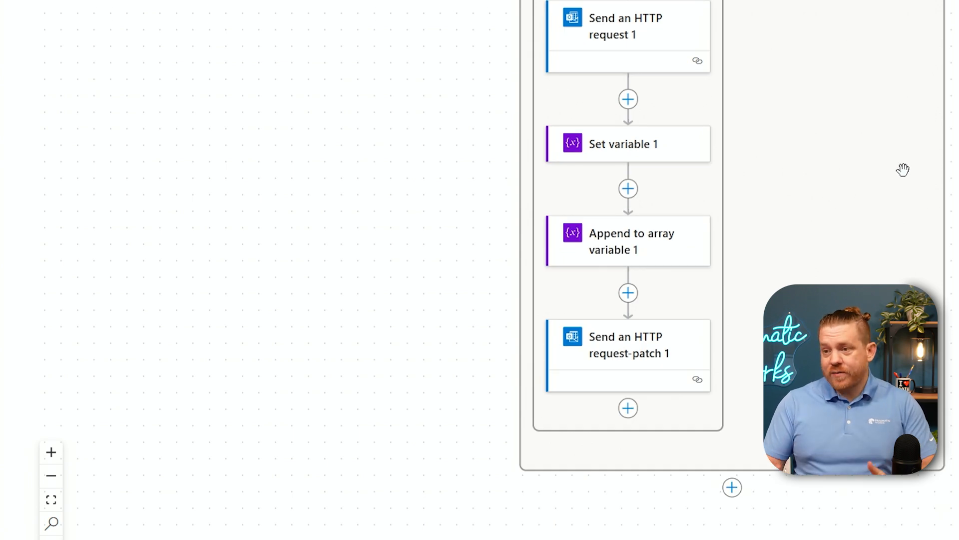
# Step: Copy the entire Condition-Jan 7 action and paste it at the end of the flow
pyautogui.scroll(1, 903, 170)
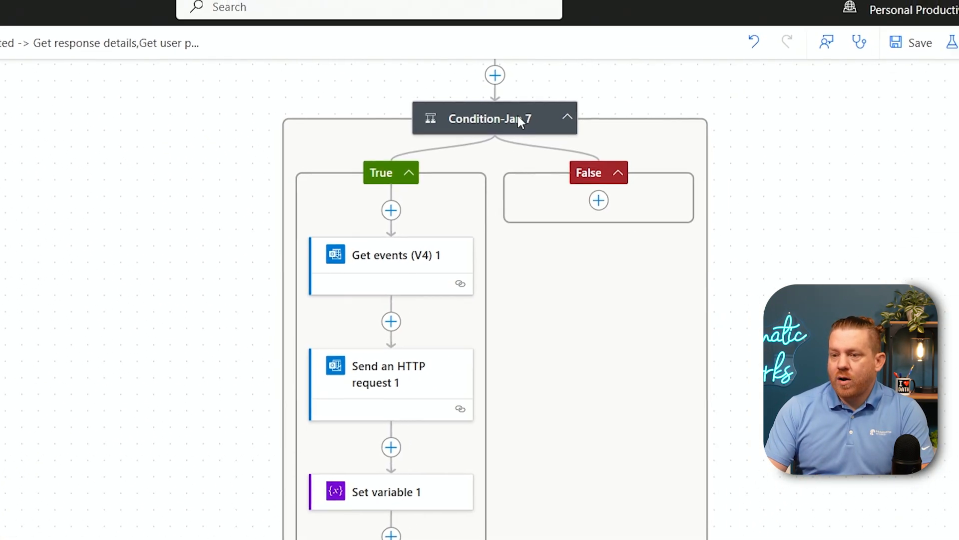
pyautogui.rightClick(507, 117)
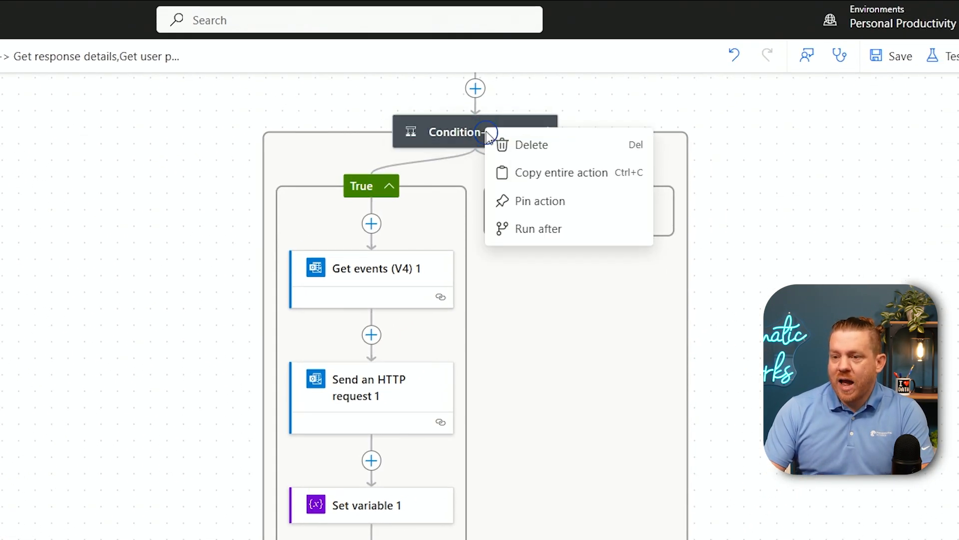
pyautogui.click(570, 178)
pyautogui.scroll(-12, 582, 399)
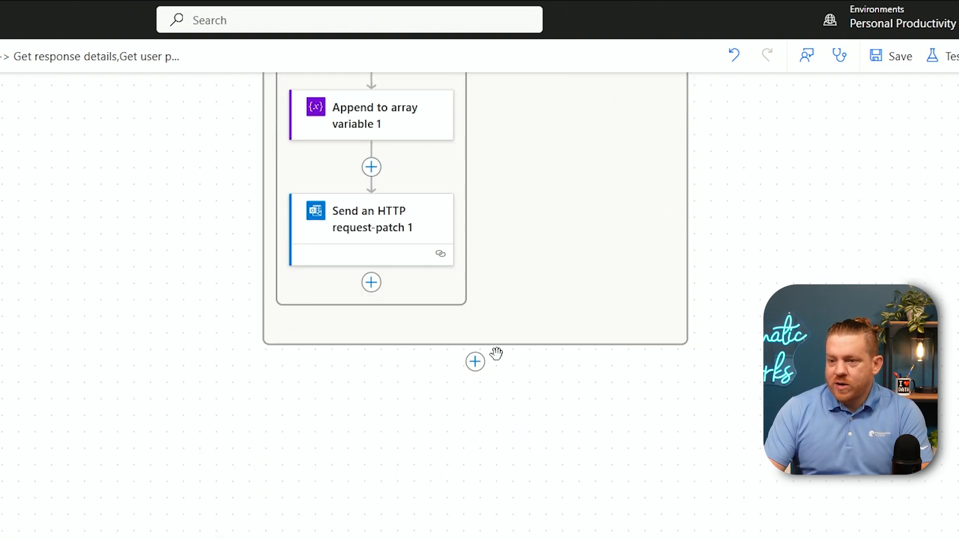
pyautogui.click(475, 361)
pyautogui.click(582, 375)
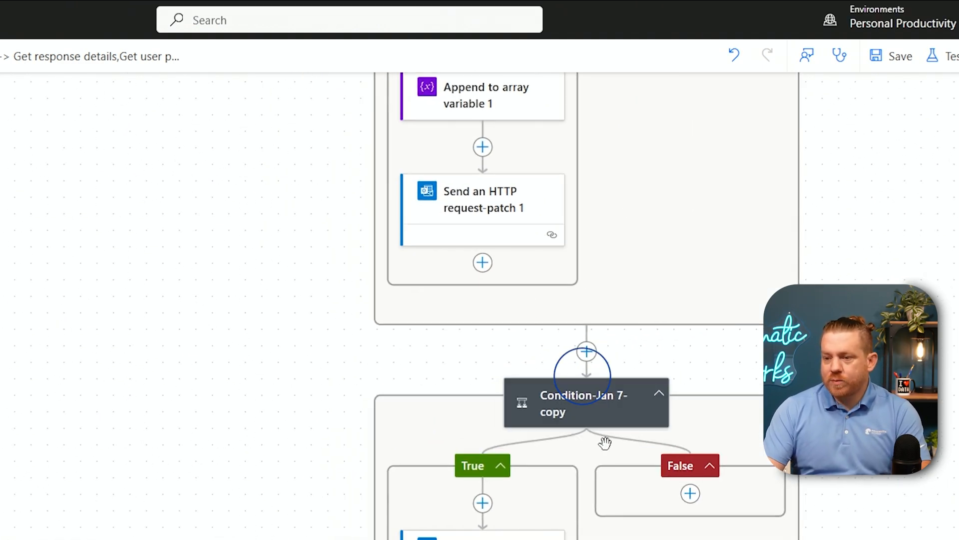
# Step: Rename the pasted condition as Condition-Jan 8 and set its comparison value to January 8th
pyautogui.click(575, 396)
pyautogui.doubleClick(139, 99)
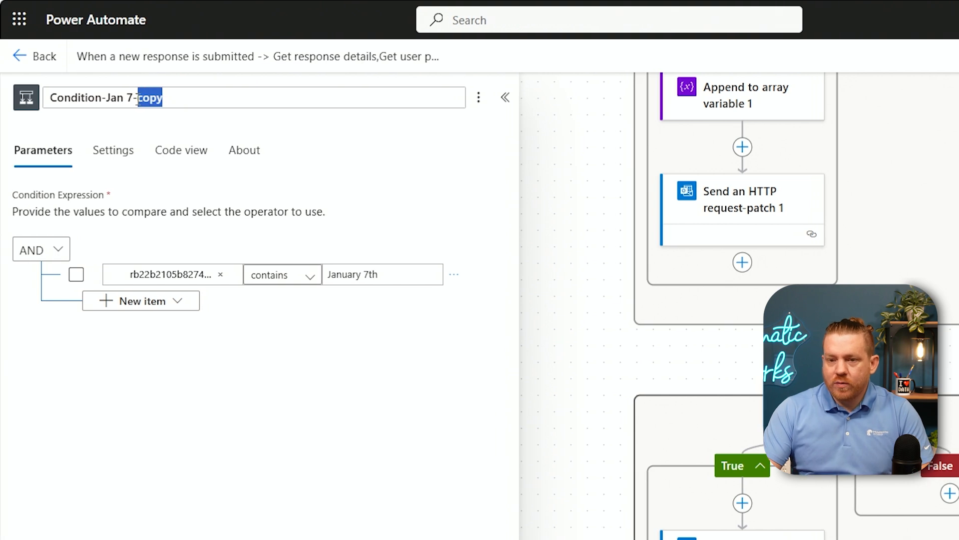
pyautogui.write('8')
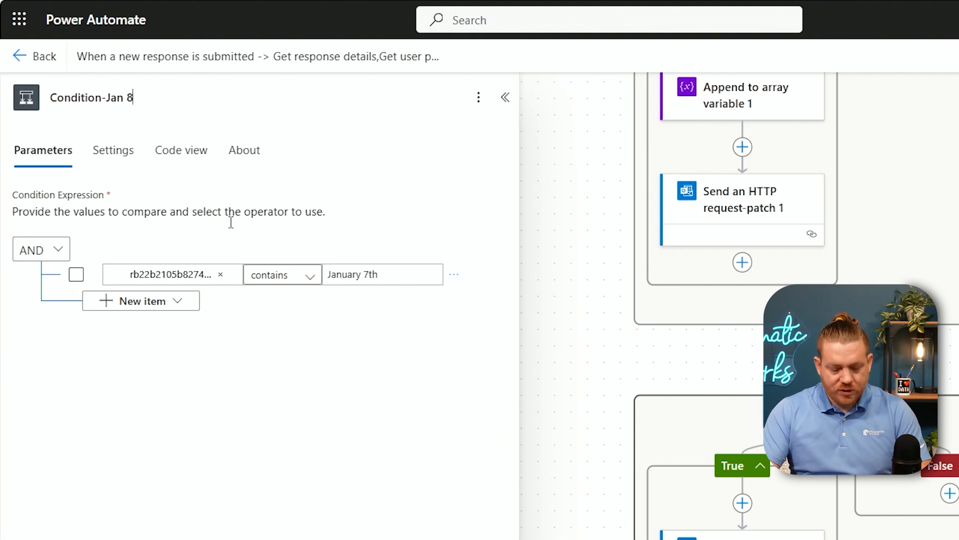
pyautogui.click(366, 275)
pyautogui.press('BackSpace')
pyautogui.write('8')
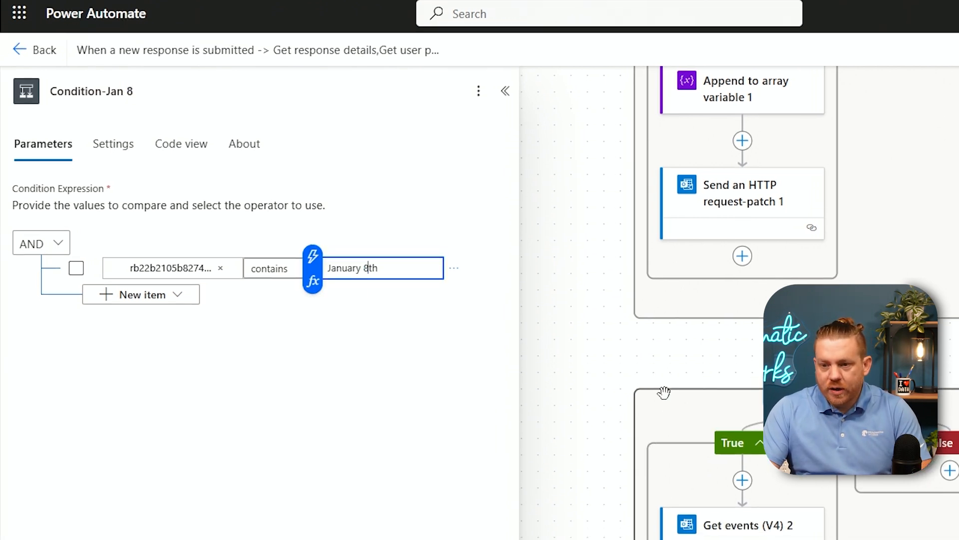
# Step: Set the Filter Query of "Get events (V4) 2" to subject eq 'Meeting January 8' and save the flow
pyautogui.click(730, 500)
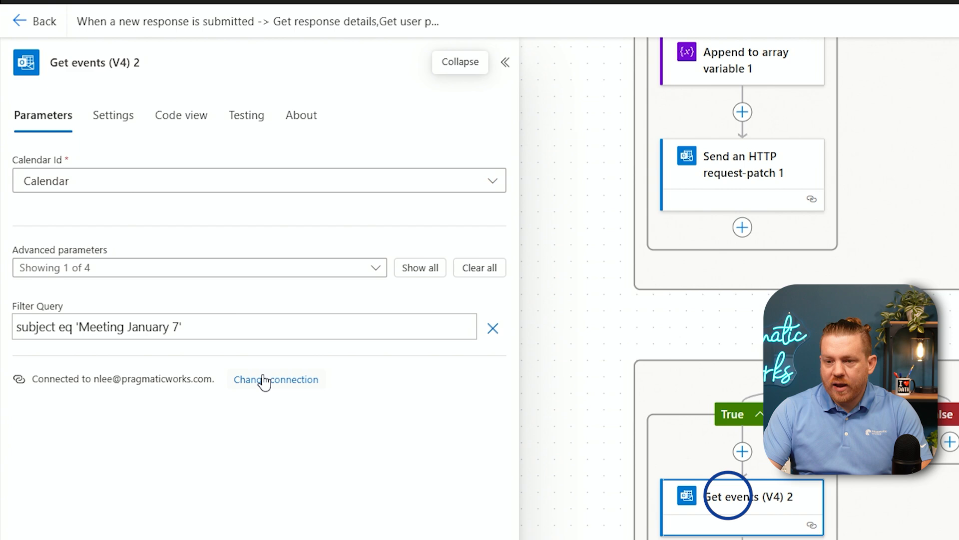
pyautogui.doubleClick(177, 328)
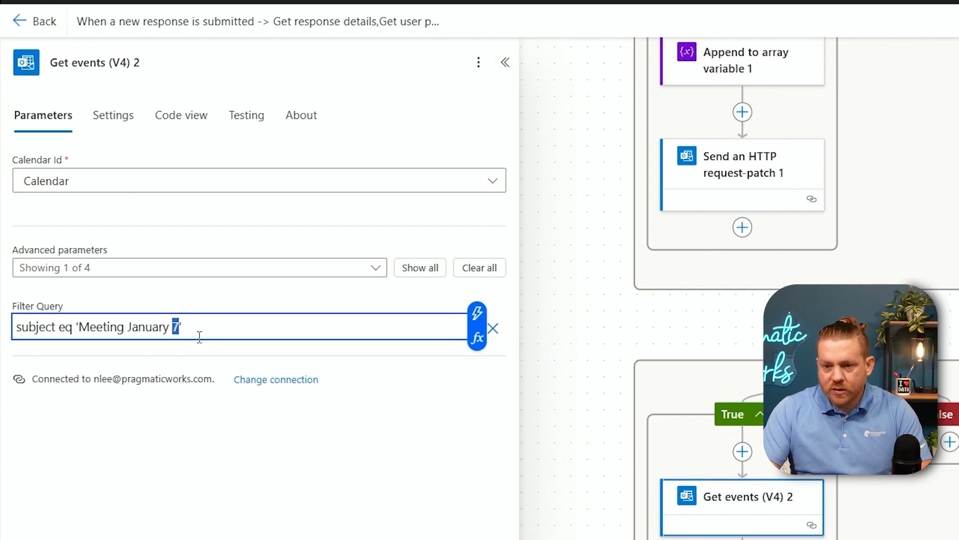
pyautogui.click(549, 331)
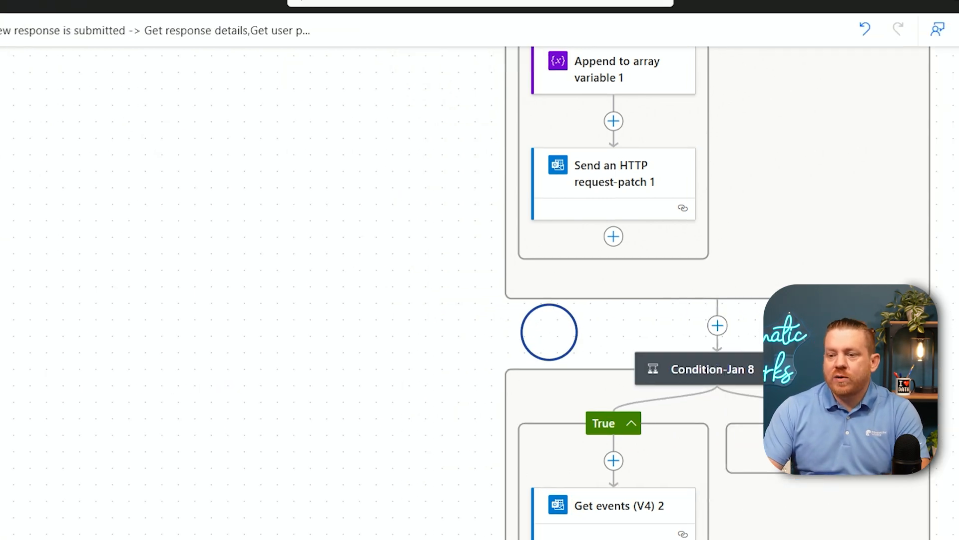
pyautogui.click(696, 60)
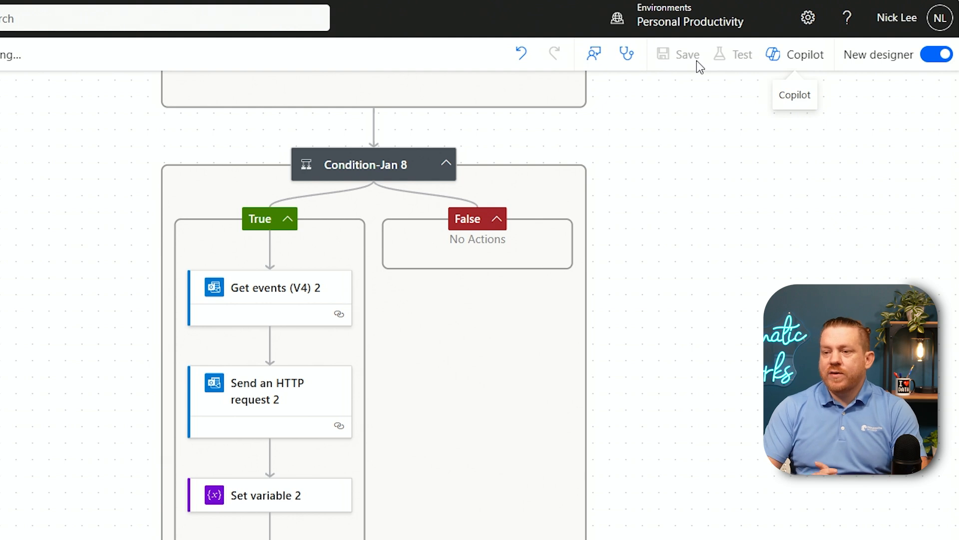
# Step: Test the flow manually by submitting the meeting form with Wednesday, January 8th 2025, and check the run down to Condition-Jan 8
pyautogui.click(727, 54)
pyautogui.click(667, 101)
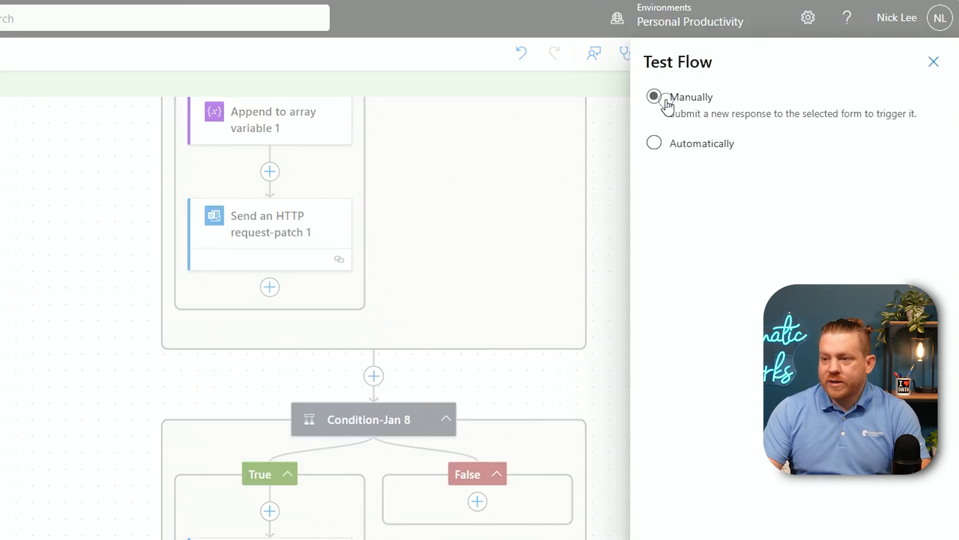
pyautogui.click(676, 518)
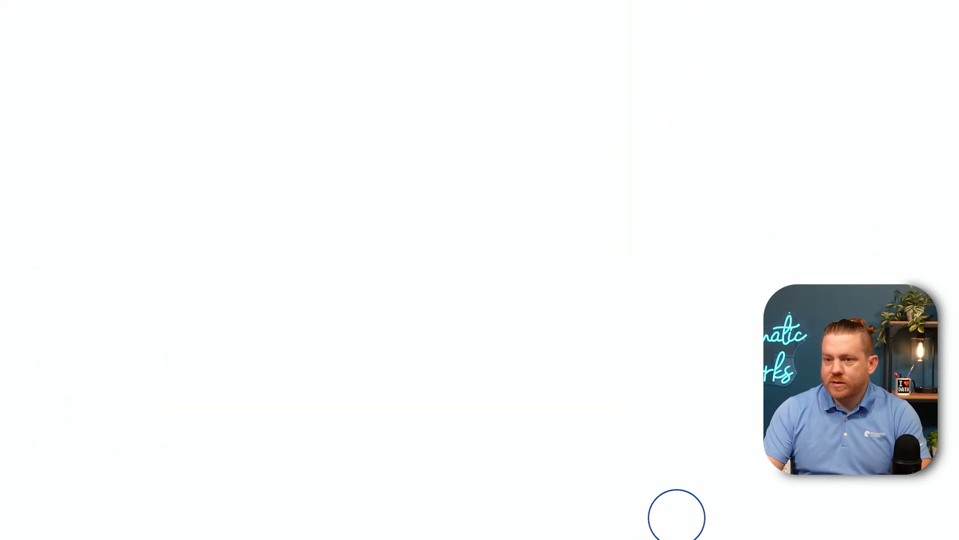
pyautogui.click(16, 41)
pyautogui.click(42, 38)
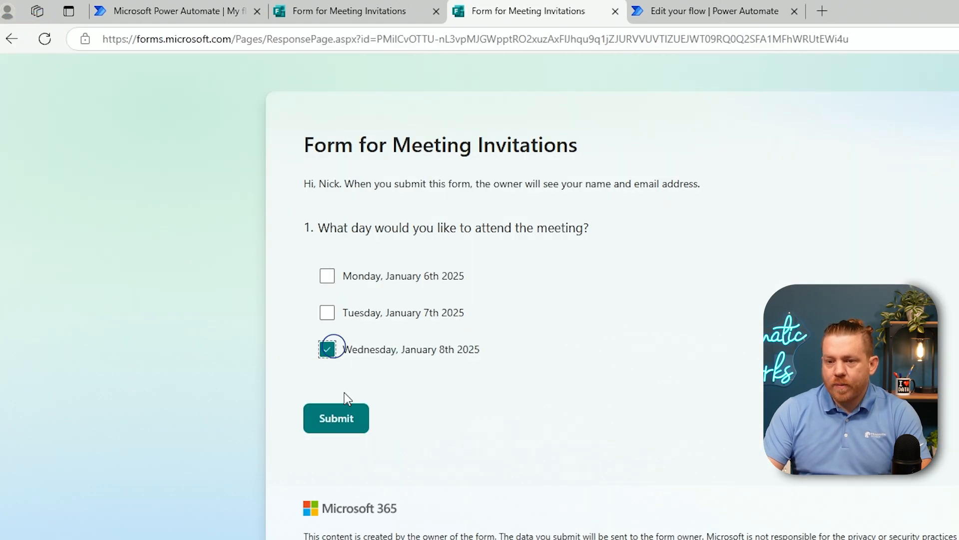
pyautogui.click(352, 424)
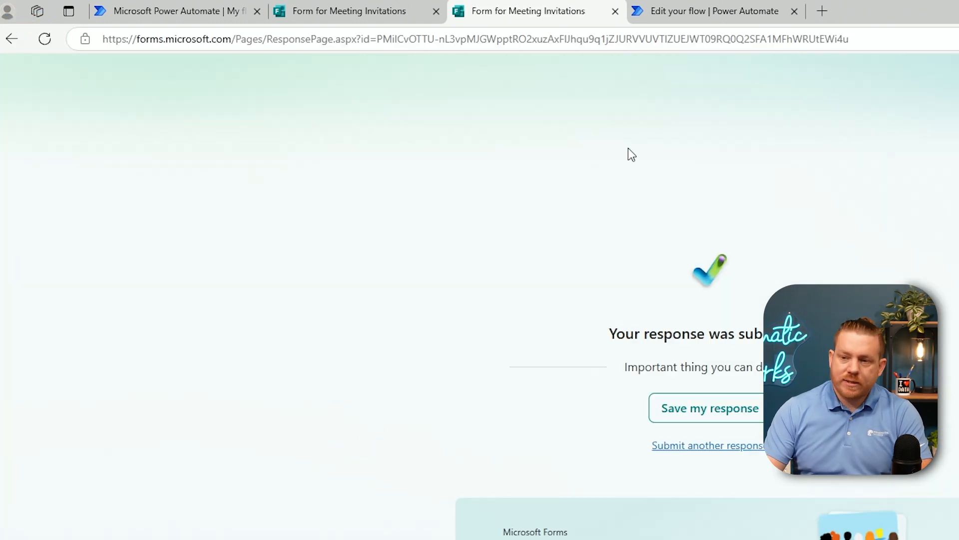
pyautogui.click(686, 16)
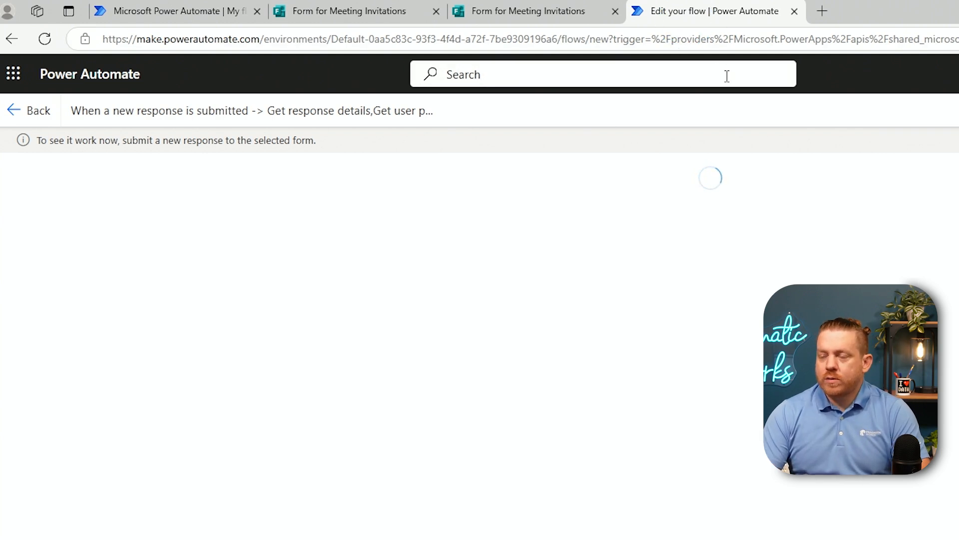
pyautogui.scroll(-10, 799, 359)
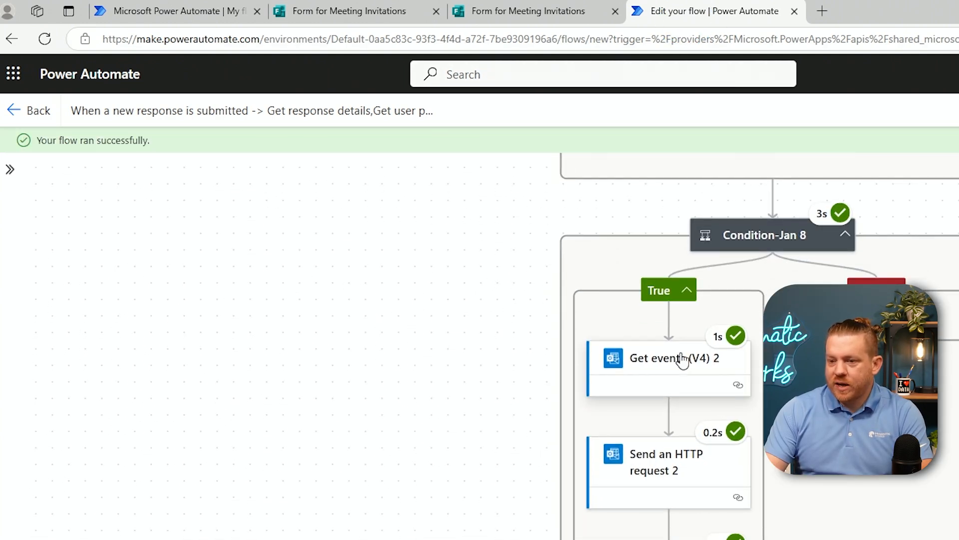
# Step: Copy the event id from the output body of "Get events (V4) 2" in the test run
pyautogui.click(683, 360)
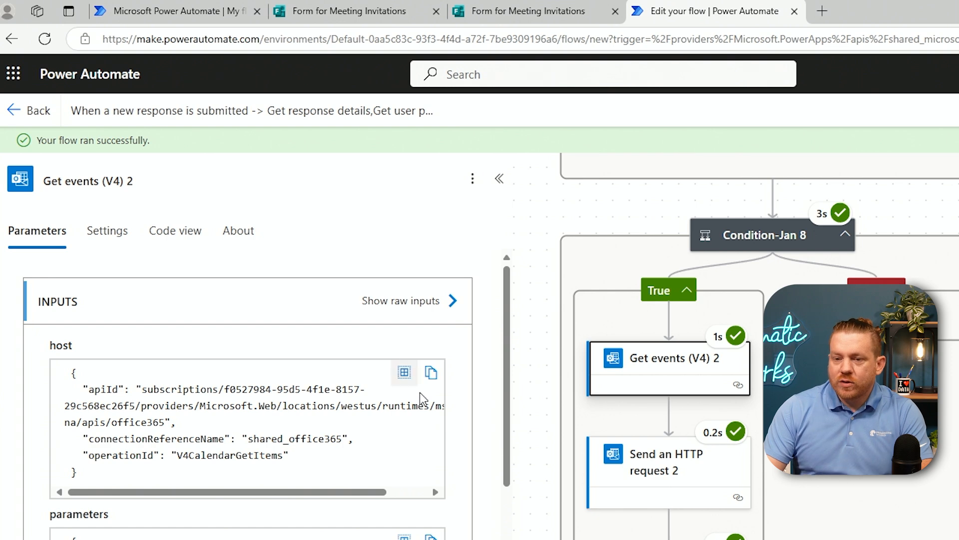
pyautogui.scroll(-5, 250, 394)
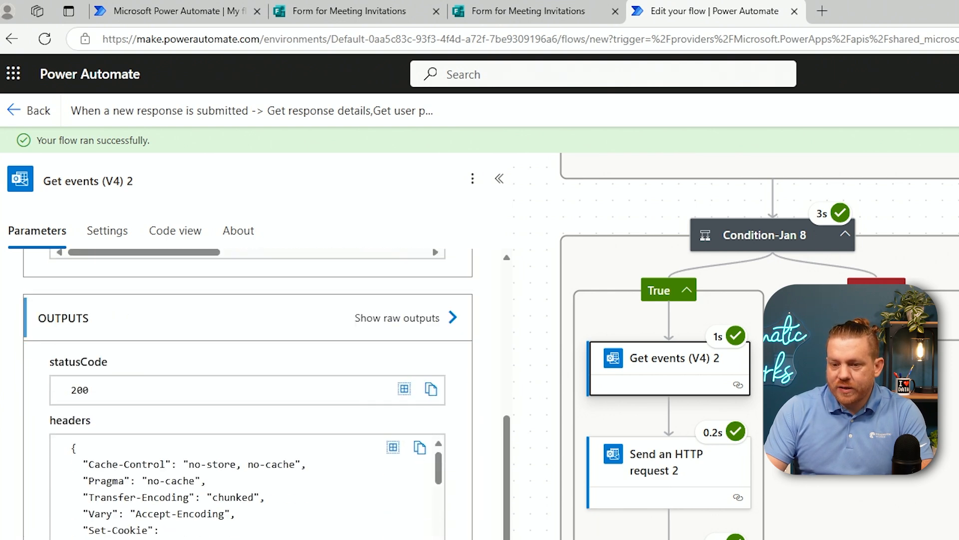
pyautogui.scroll(-3, 250, 395)
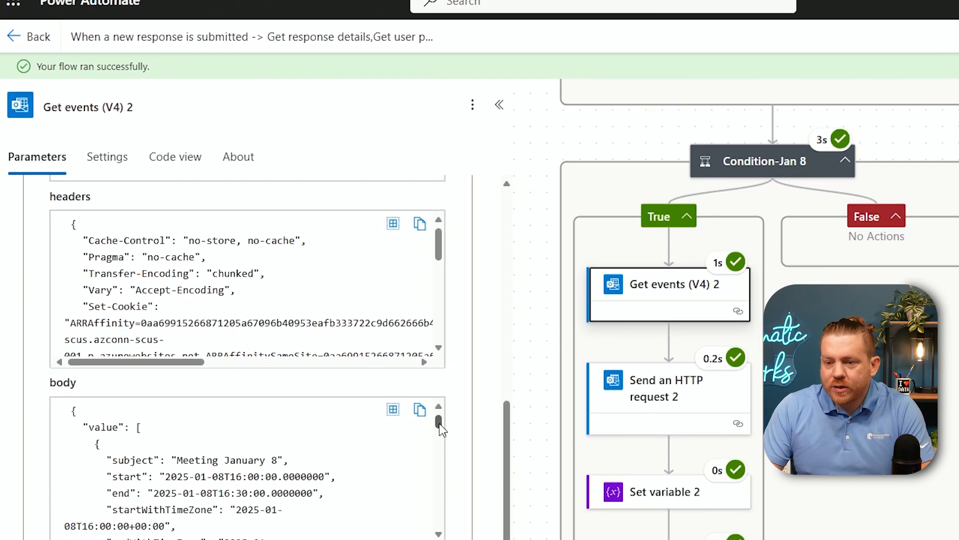
pyautogui.moveTo(440, 408); pyautogui.dragTo(443, 463)
pyautogui.doubleClick(180, 452)
pyautogui.hotkey('ctrl', 'c')
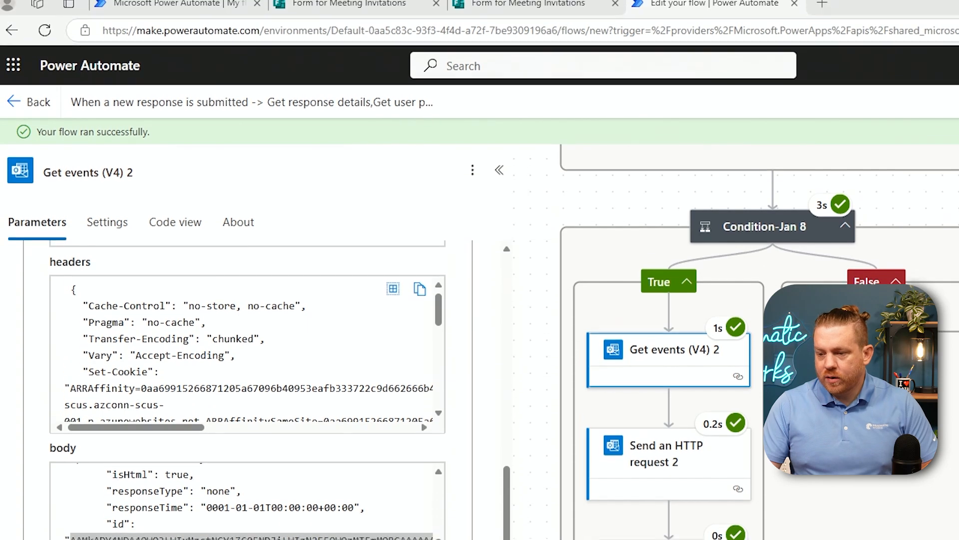
# Step: Paste the event id into Notepad, labelled "January 8th meeting:", and highlight it to compare its ending with the other two ids
pyautogui.hotkey('alt', 'Tab')
pyautogui.hotkey('ctrl', 'v')
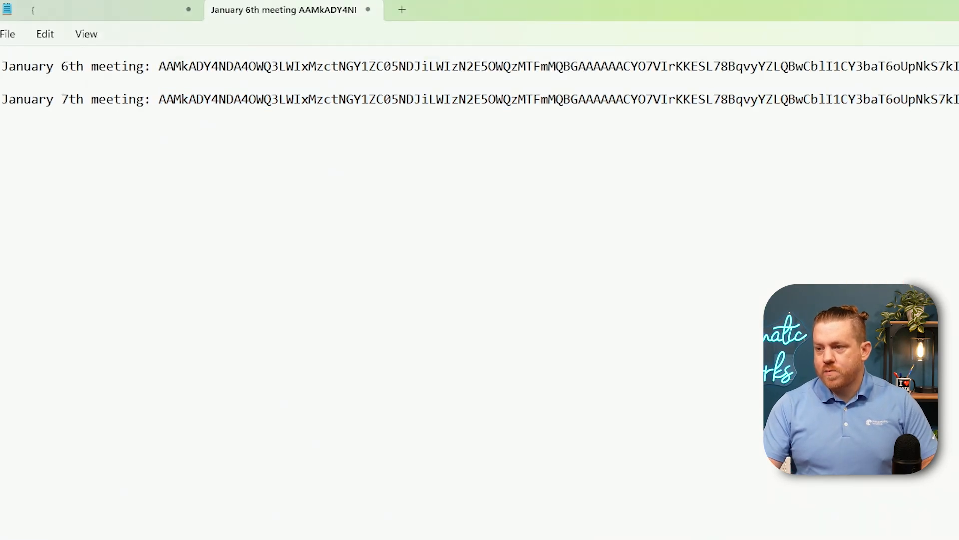
pyautogui.hotkey('ctrl', 'v')
pyautogui.hotkey('ctrl', 'z')
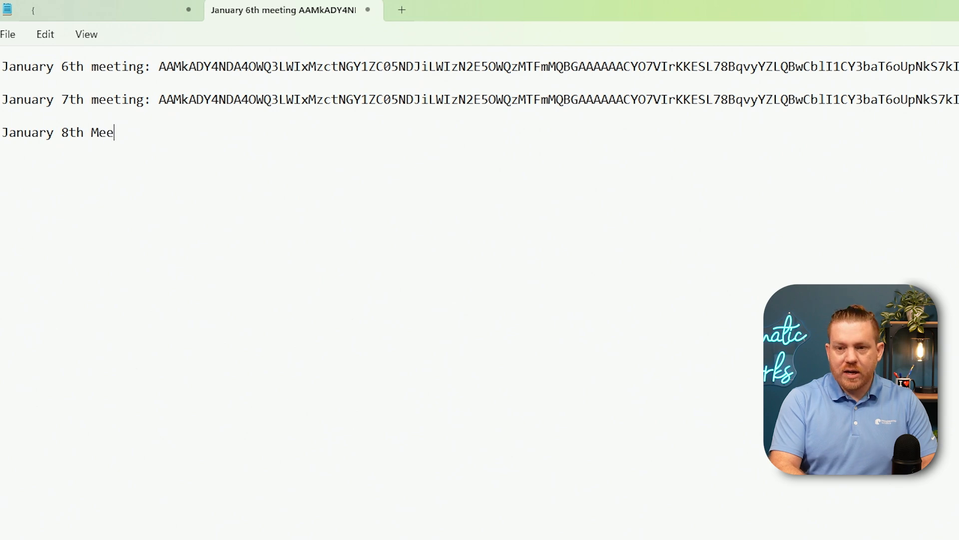
pyautogui.hotkey('ctrl', 'v')
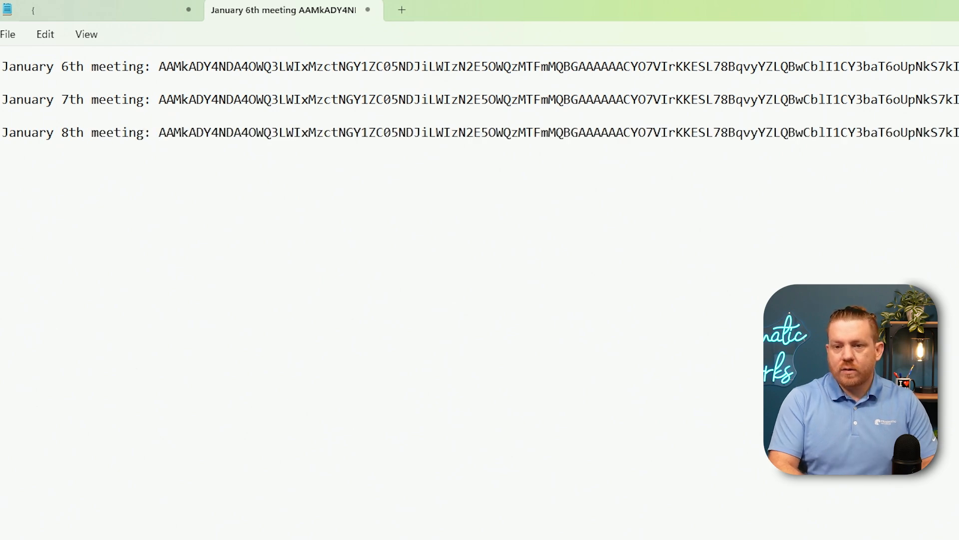
pyautogui.hscroll(6, 907, 126)
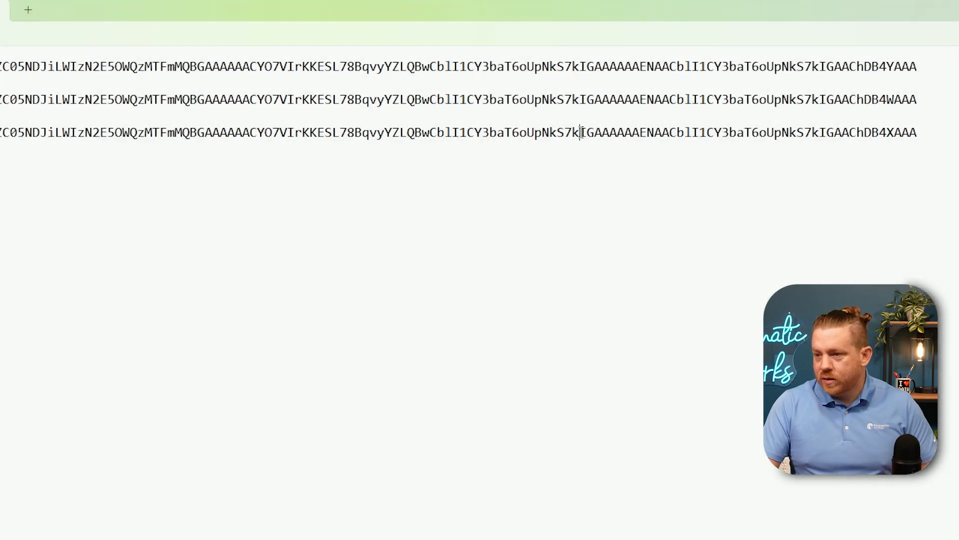
pyautogui.tripleClick(582, 134)
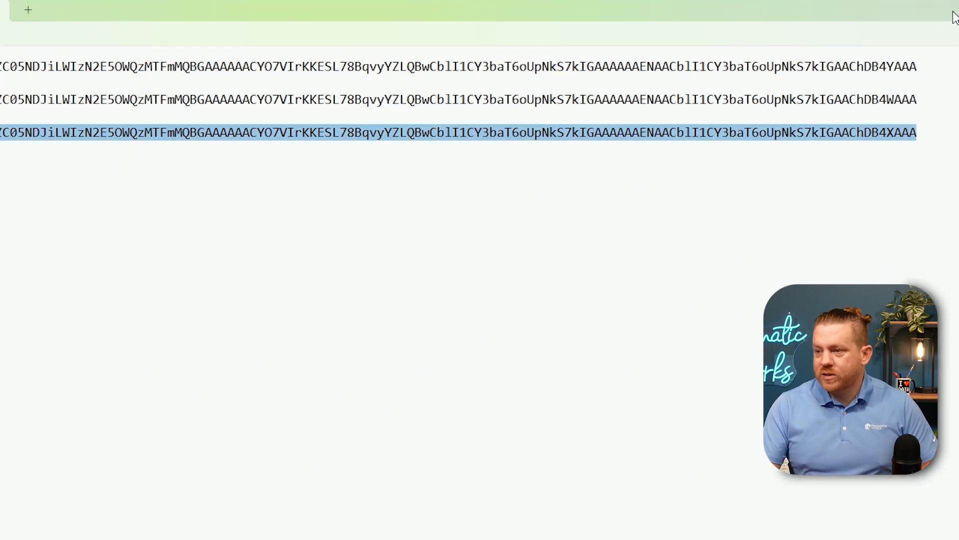
# Step: Reopen the flow for editing and replace the event id in the URI of "Send an HTTP request 2" with the copied January 8th id
pyautogui.click(935, 50)
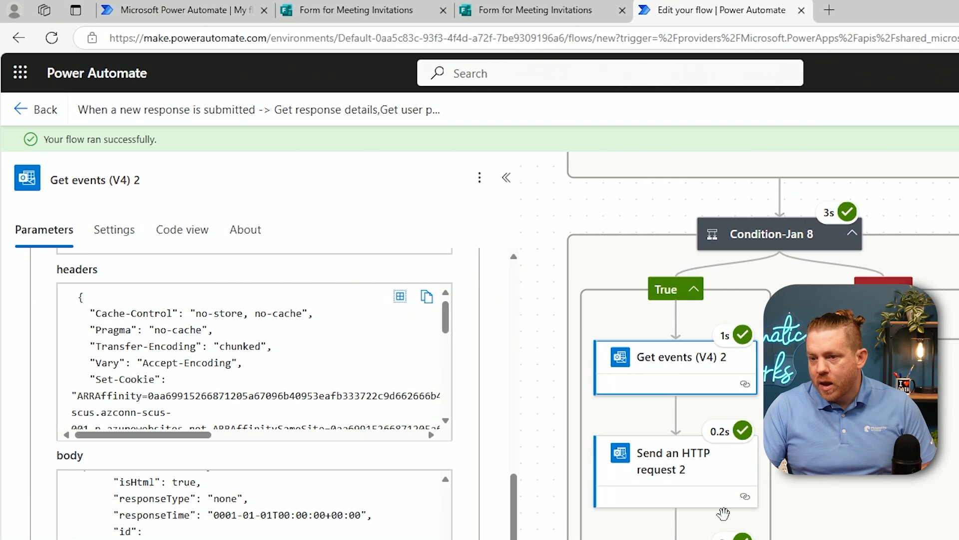
pyautogui.click(670, 460)
pyautogui.scroll(10, 294, 440)
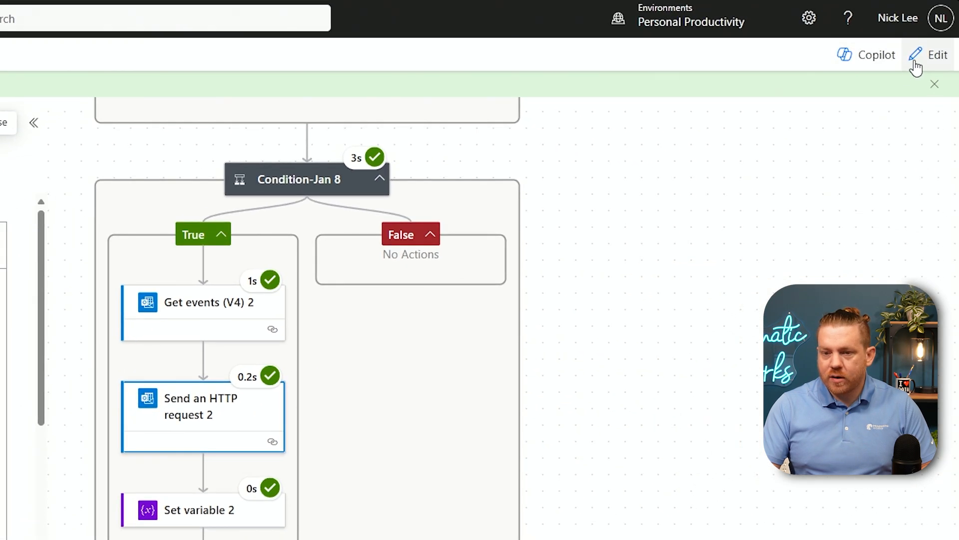
pyautogui.click(916, 58)
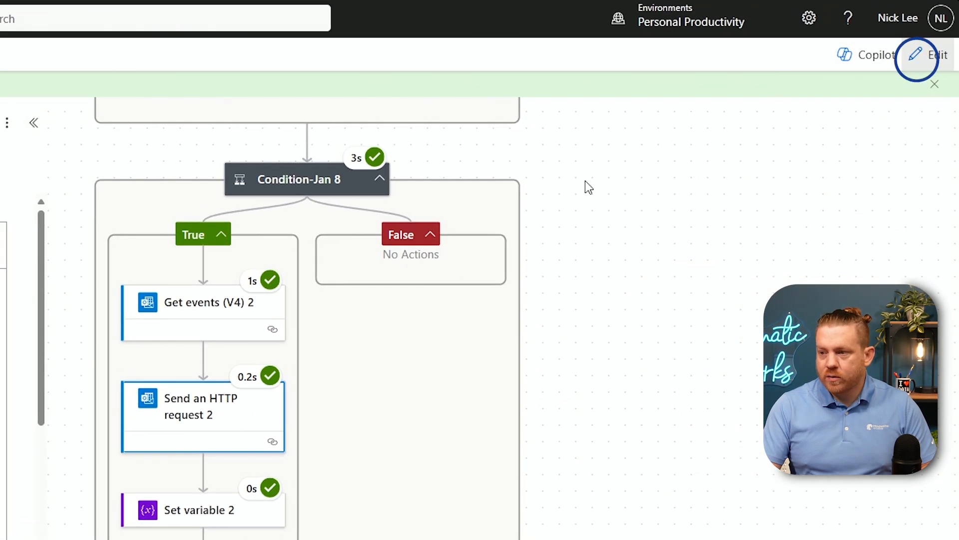
pyautogui.click(452, 365)
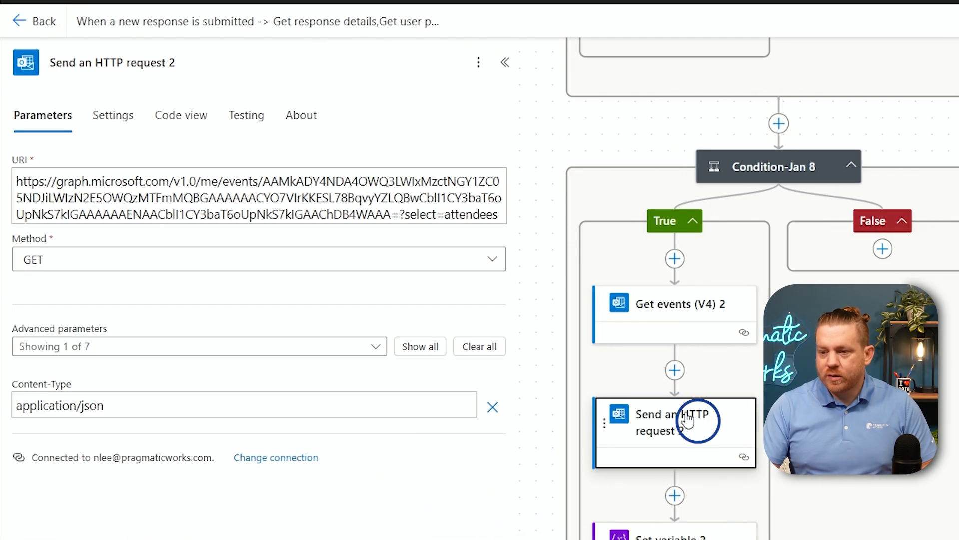
pyautogui.moveTo(262, 182); pyautogui.dragTo(391, 215)
pyautogui.hotkey('ctrl', 'v')
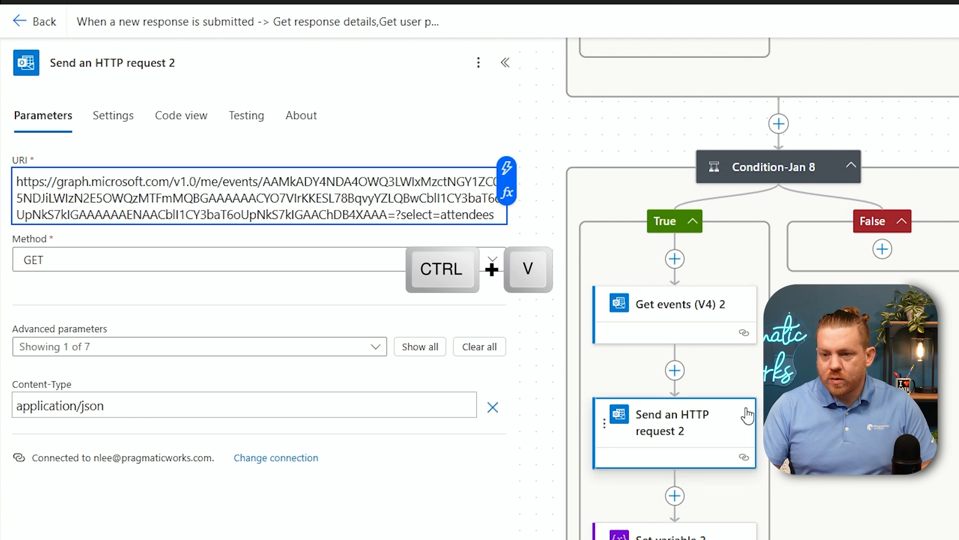
# Step: Replace the event id in the URI of "Send an HTTP request-patch 2" with the January 8th meeting's id
pyautogui.scroll(-2, 745, 415)
pyautogui.click(689, 467)
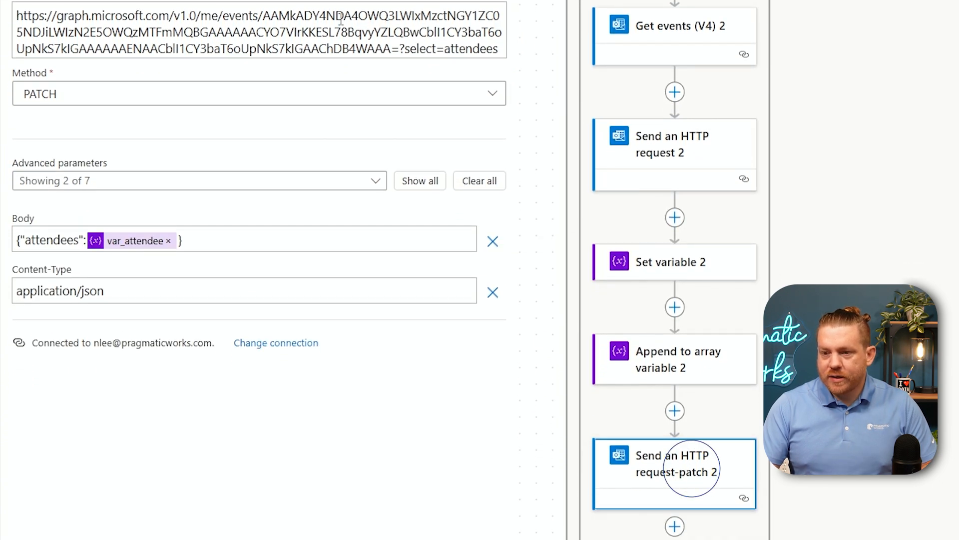
pyautogui.doubleClick(317, 15)
pyautogui.hotkey('ctrl', 'v')
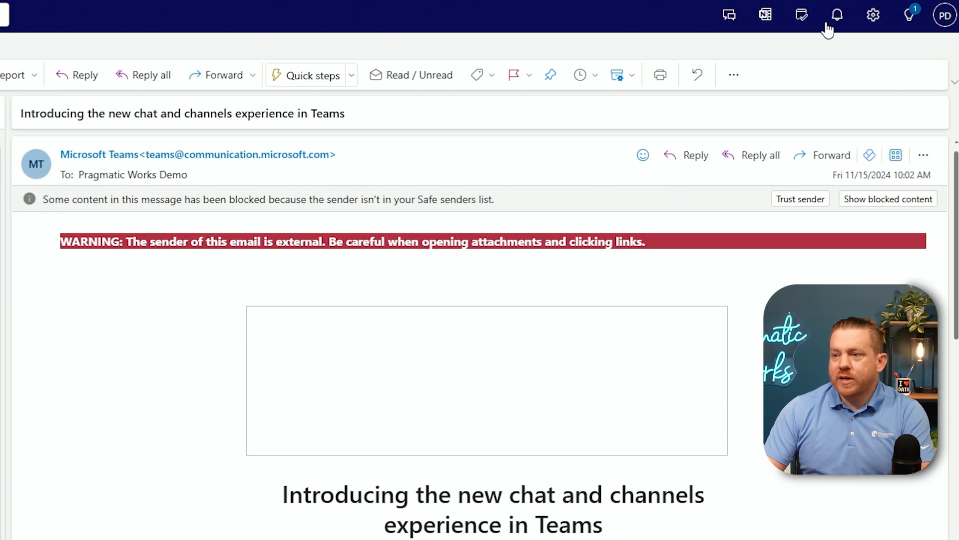
# Step: Check the signed-in Outlook demo account and show its calendar for January 2025
pyautogui.click(945, 20)
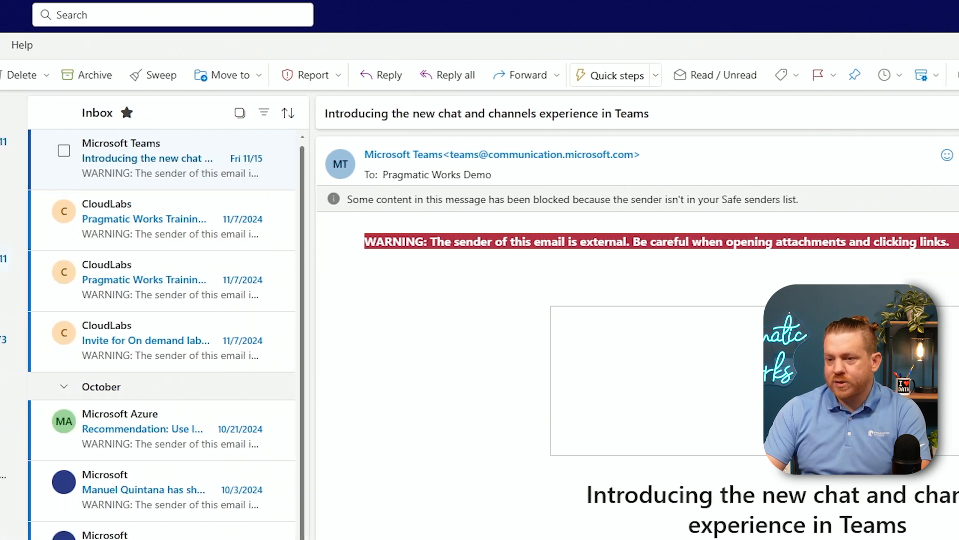
pyautogui.click(11, 86)
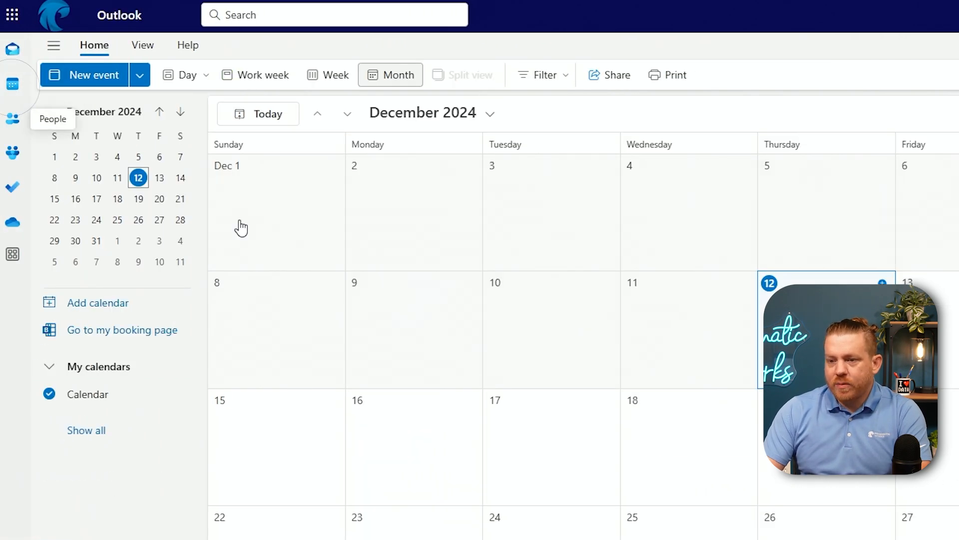
pyautogui.click(341, 114)
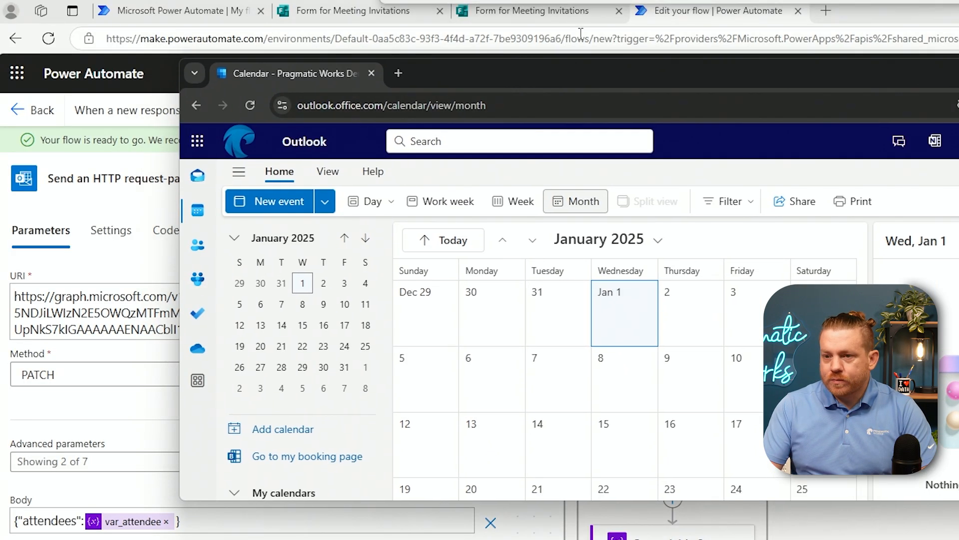
# Step: Copy the response link of Form for Meeting Invitations from its Microsoft Forms design page
pyautogui.click(387, 15)
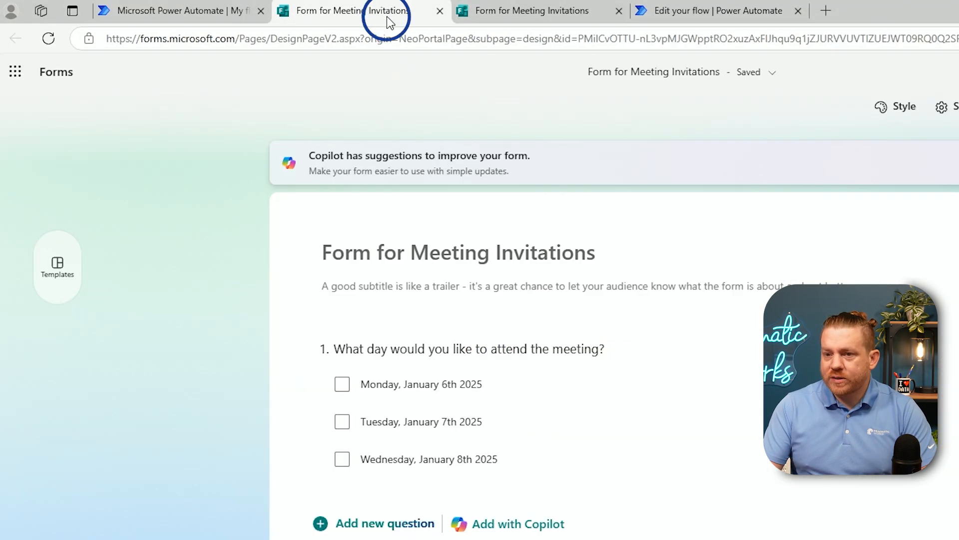
pyautogui.click(824, 107)
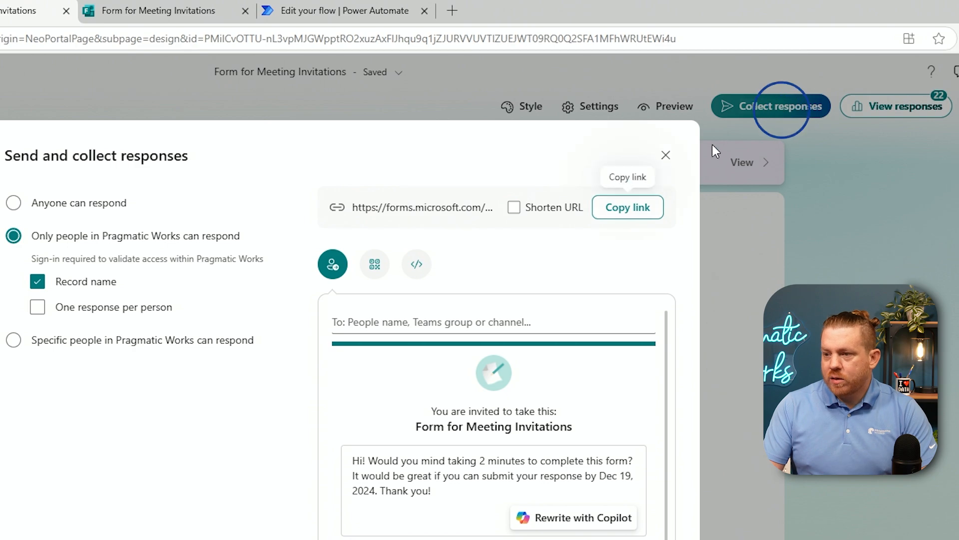
pyautogui.click(655, 215)
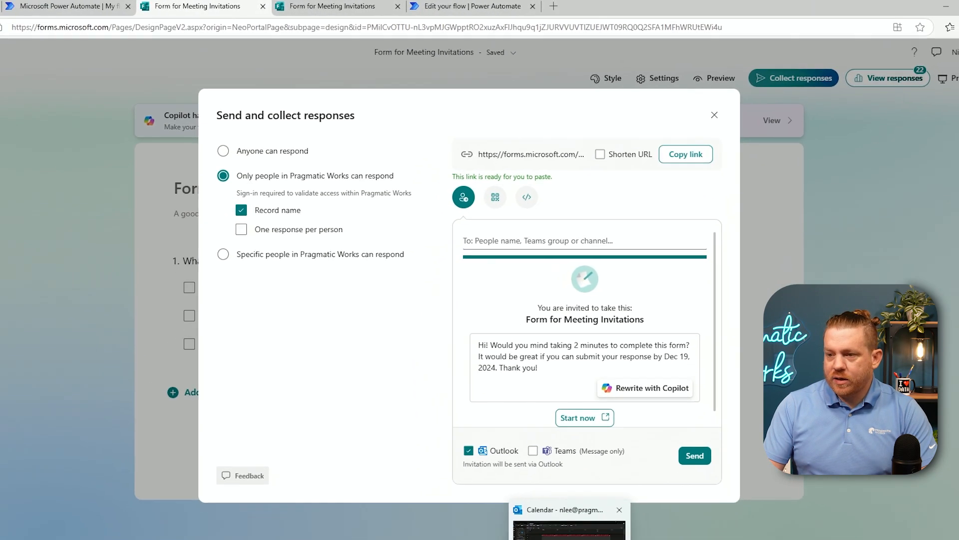
# Step: Switch to the demo account's Chrome window, maximize it, and open the copied form link in a new tab
pyautogui.moveTo(553, 539)
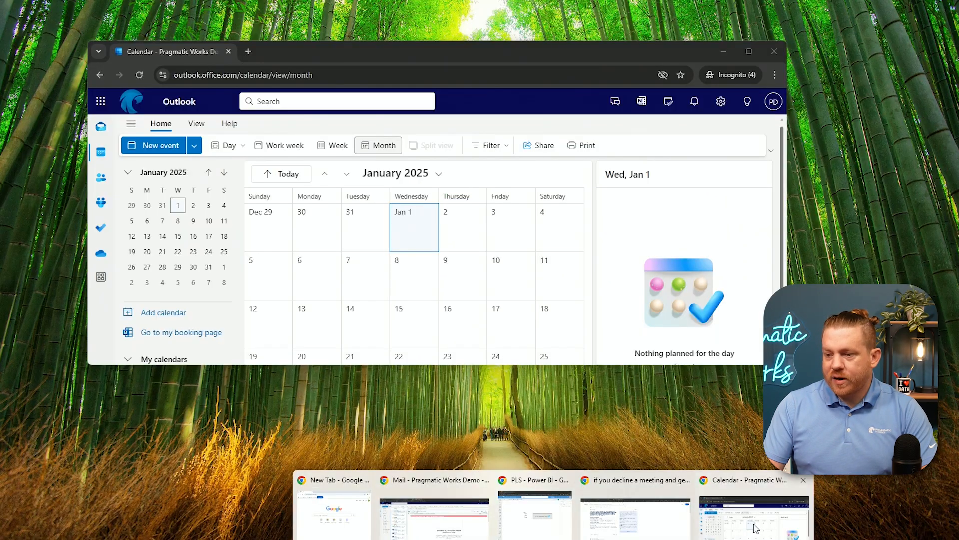
pyautogui.click(754, 525)
pyautogui.doubleClick(408, 58)
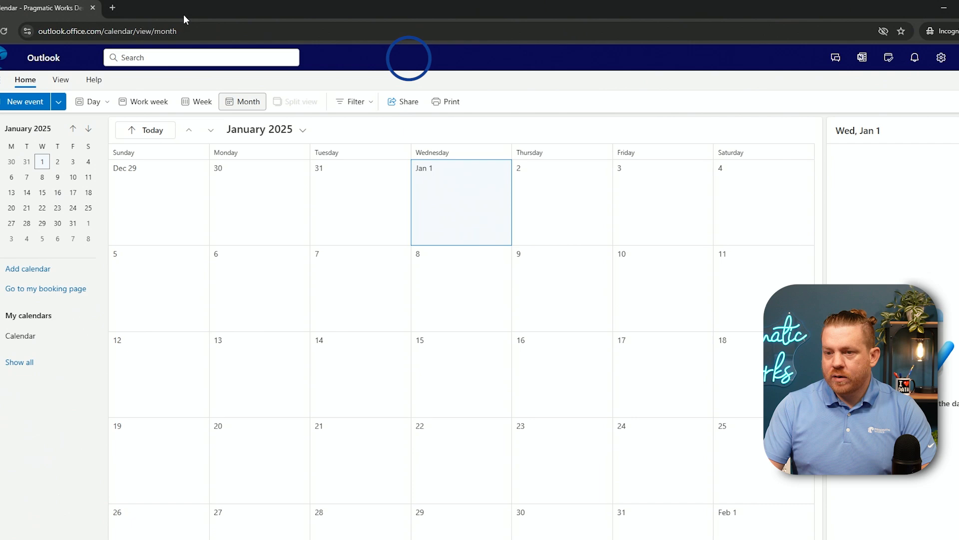
pyautogui.click(112, 11)
pyautogui.hotkey('ctrl', 'v')
pyautogui.press('Return')
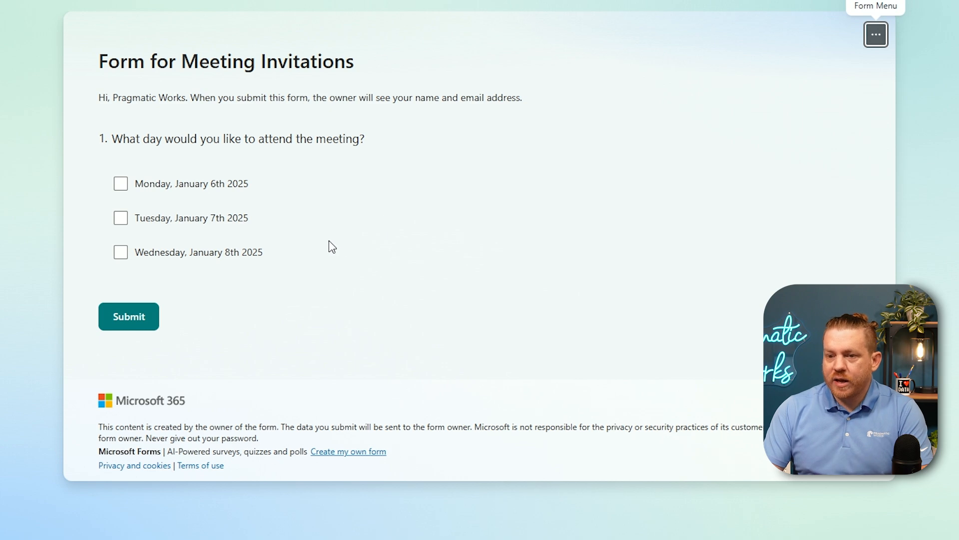
# Step: Submit the form with Monday, January 6th 2025 and check the demo account's Outlook calendar for the invitation
pyautogui.click(122, 185)
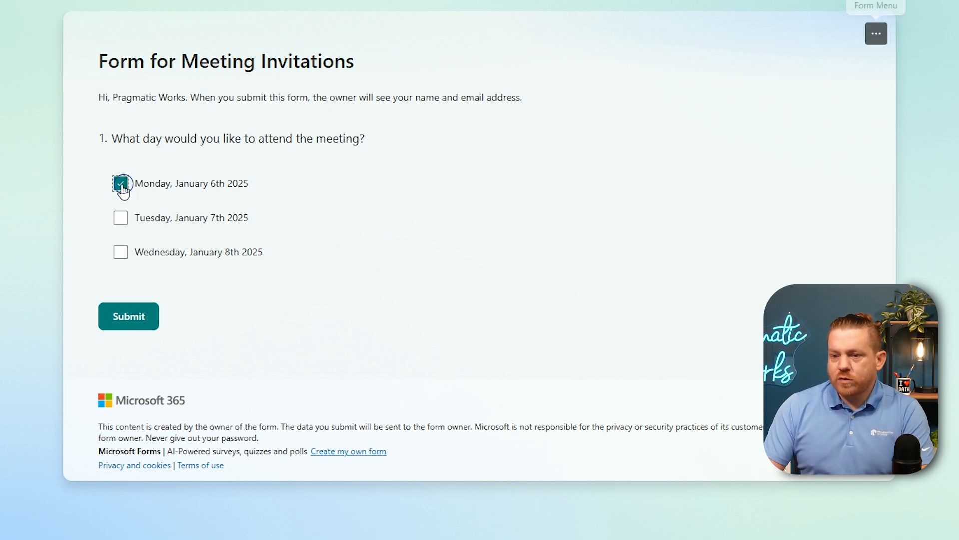
pyautogui.click(142, 323)
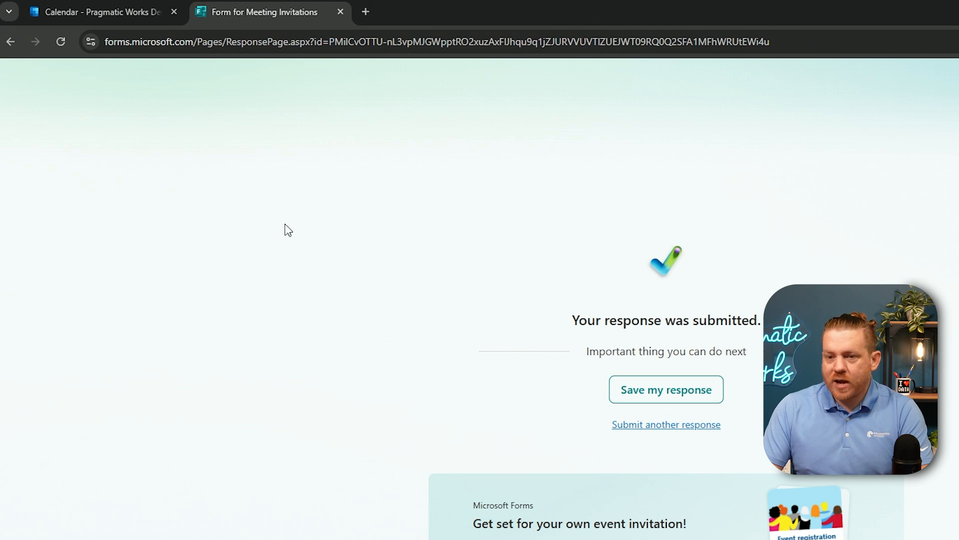
pyautogui.click(106, 12)
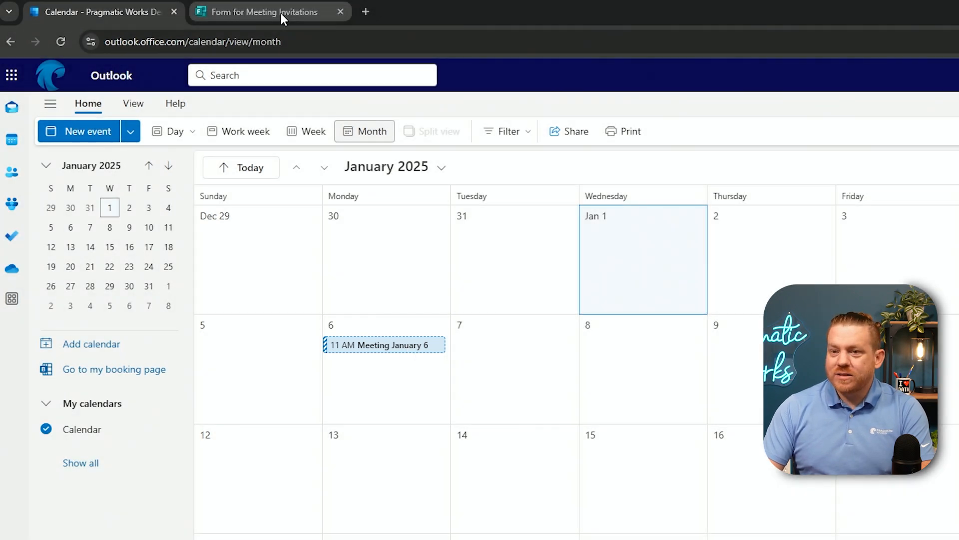
# Step: Reload the form, submit a response for Wednesday, January 8th 2025, and return to the demo account's Outlook calendar
pyautogui.click(281, 13)
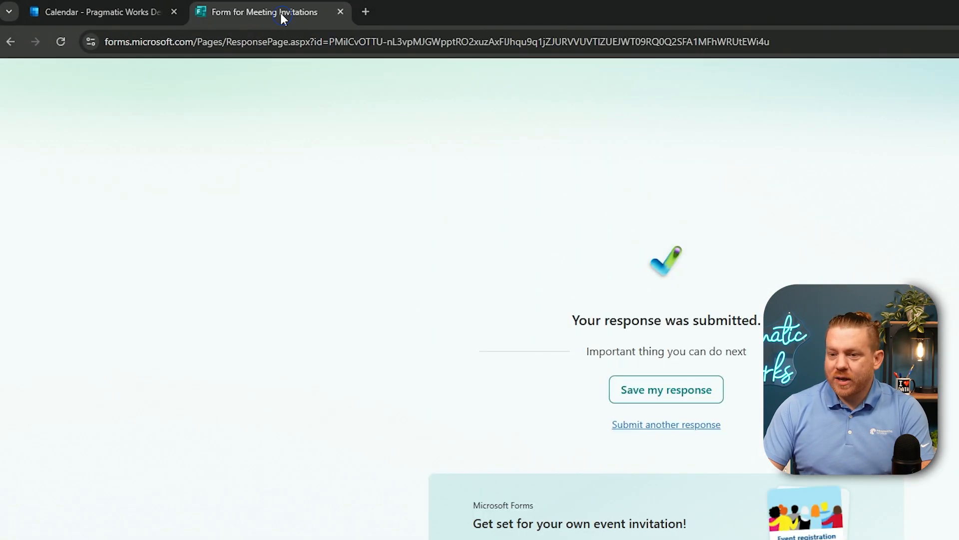
pyautogui.click(10, 42)
pyautogui.click(34, 42)
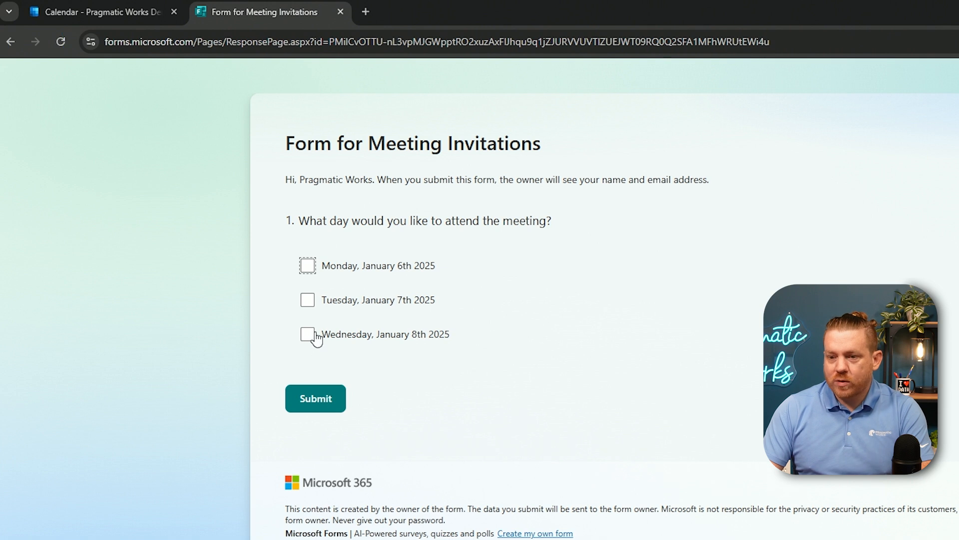
pyautogui.click(308, 339)
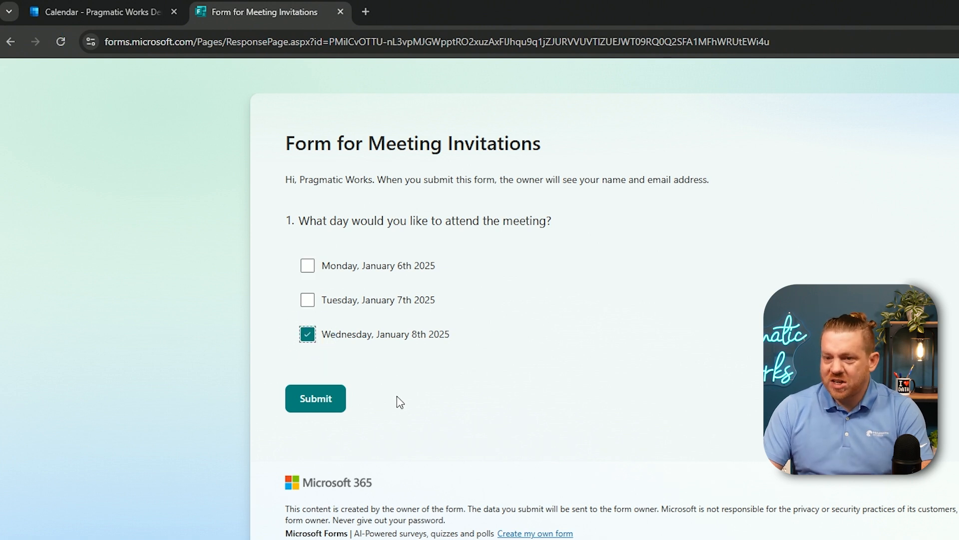
pyautogui.click(329, 410)
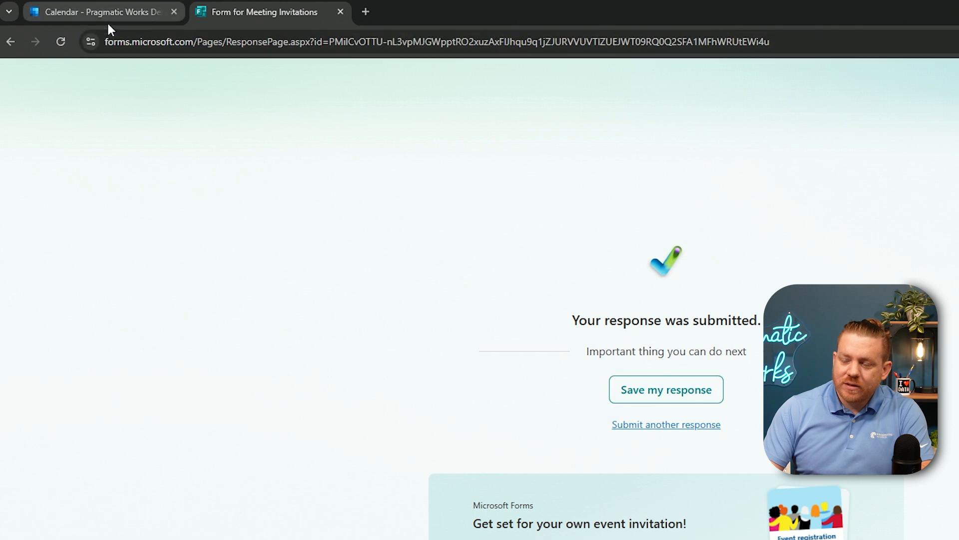
pyautogui.click(104, 23)
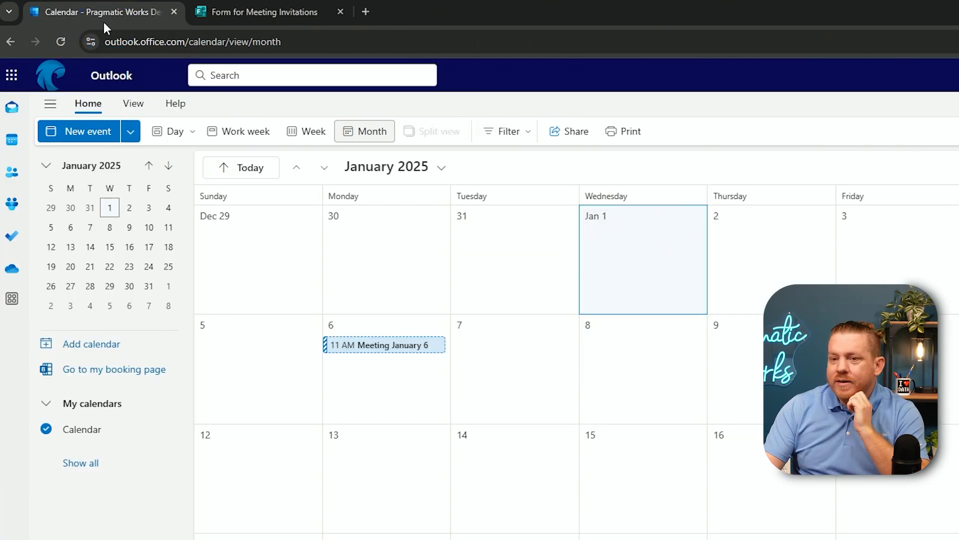